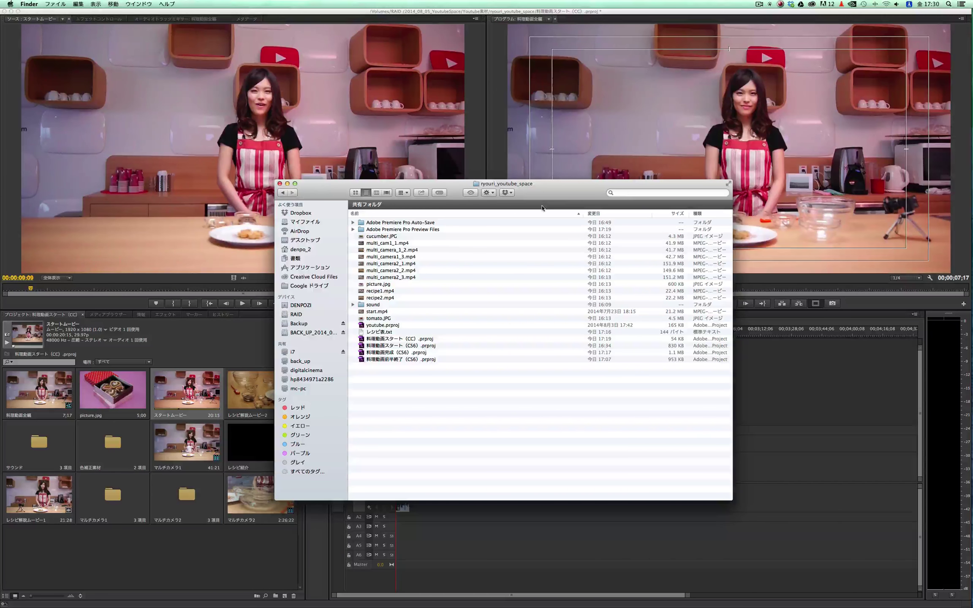
- List the apps, including the Premiere Pro versions, that can open 料理動画スタート（CC）.prproj
left_click_drag(548, 184, 527, 163)
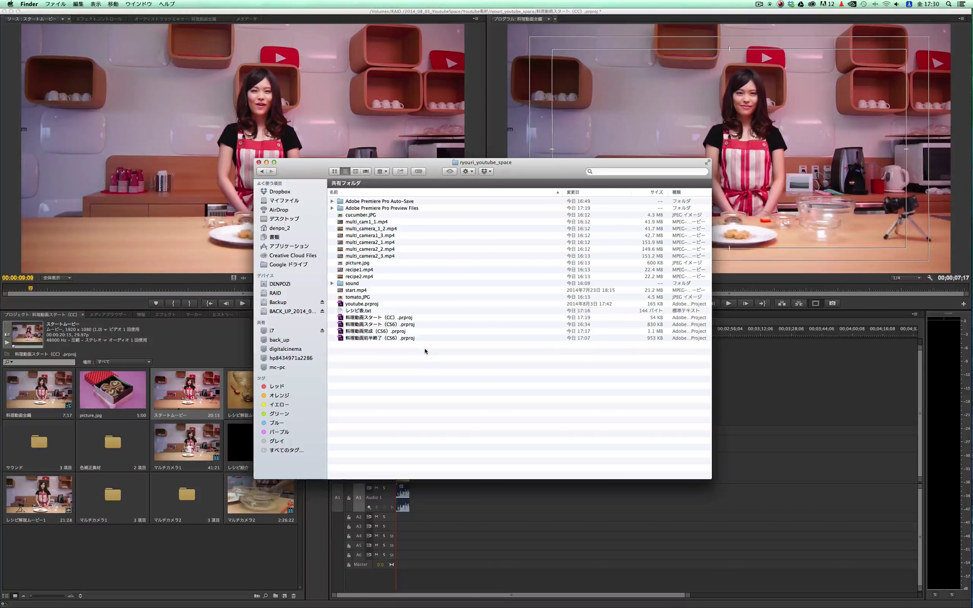
left_click(357, 318)
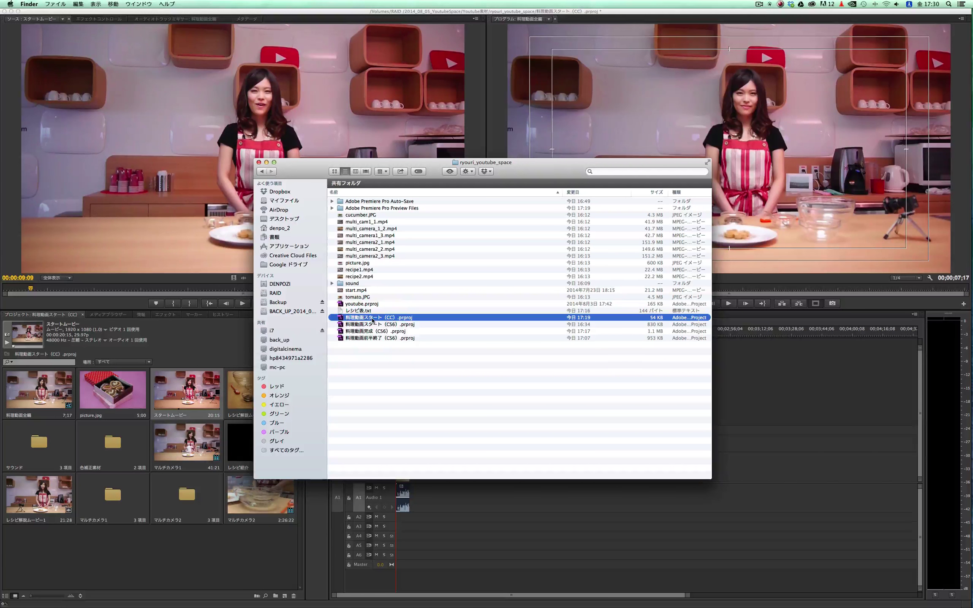
right_click(372, 318)
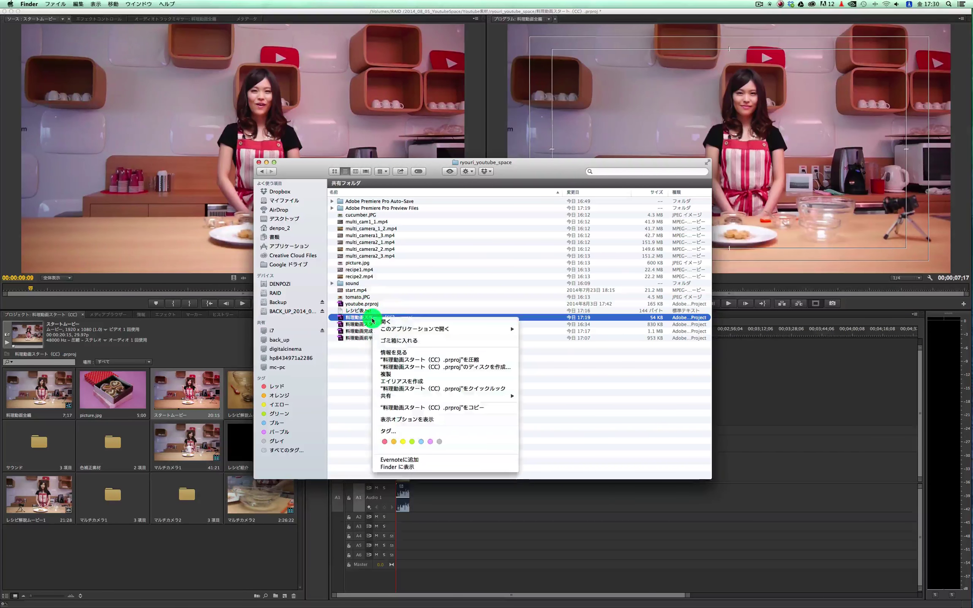
mouse_move(396, 328)
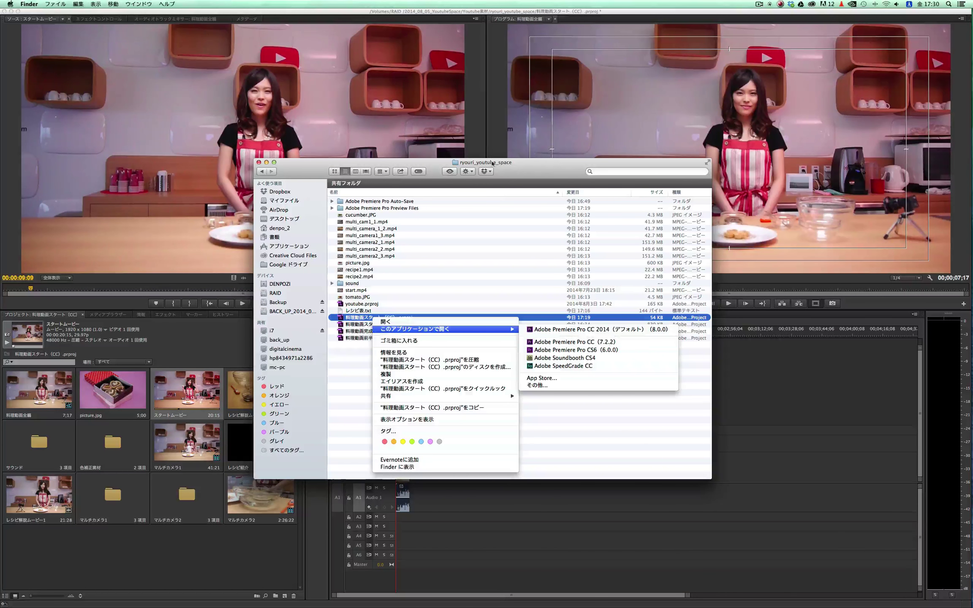
left_click(514, 169)
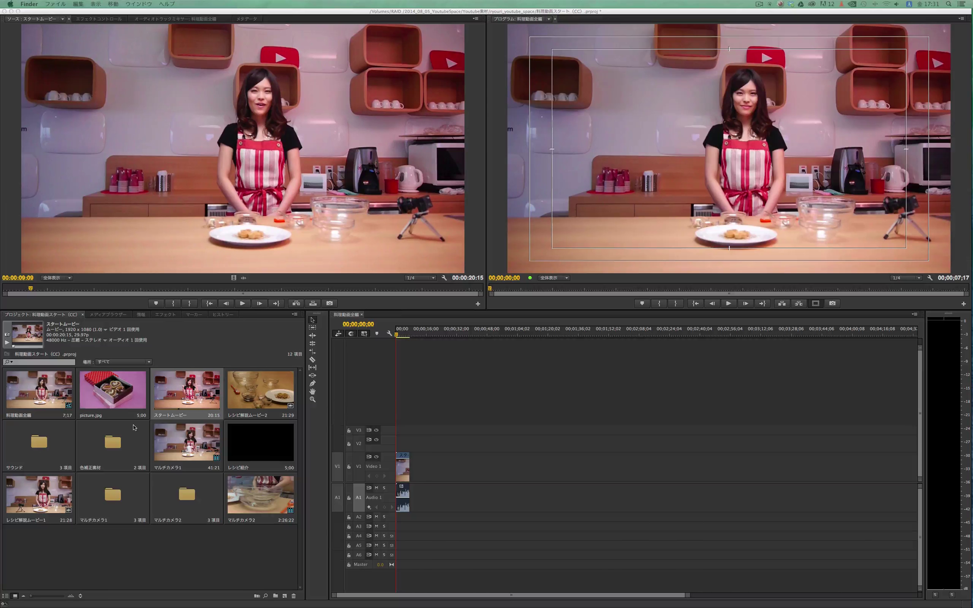
double_click(176, 399)
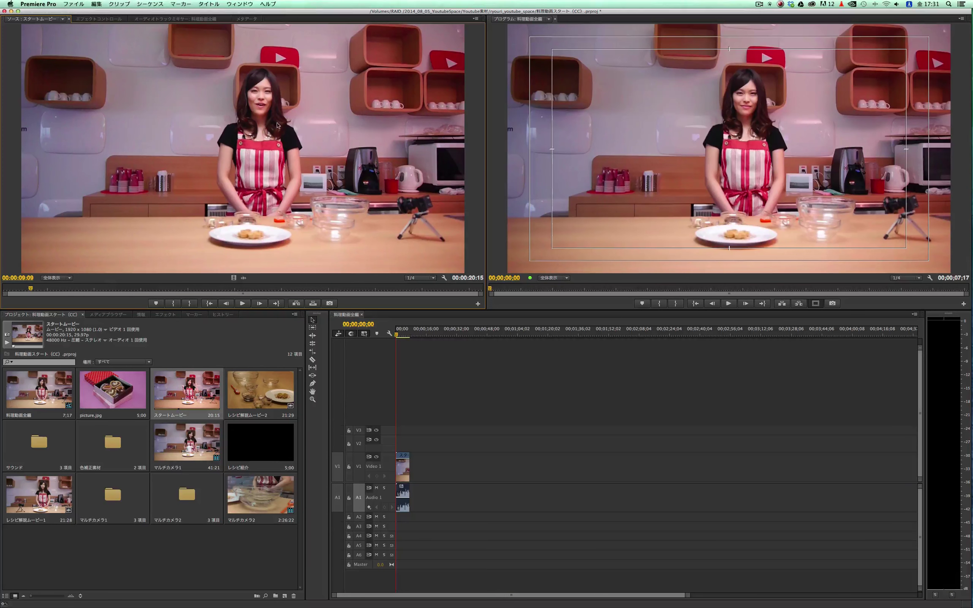
left_click(82, 290)
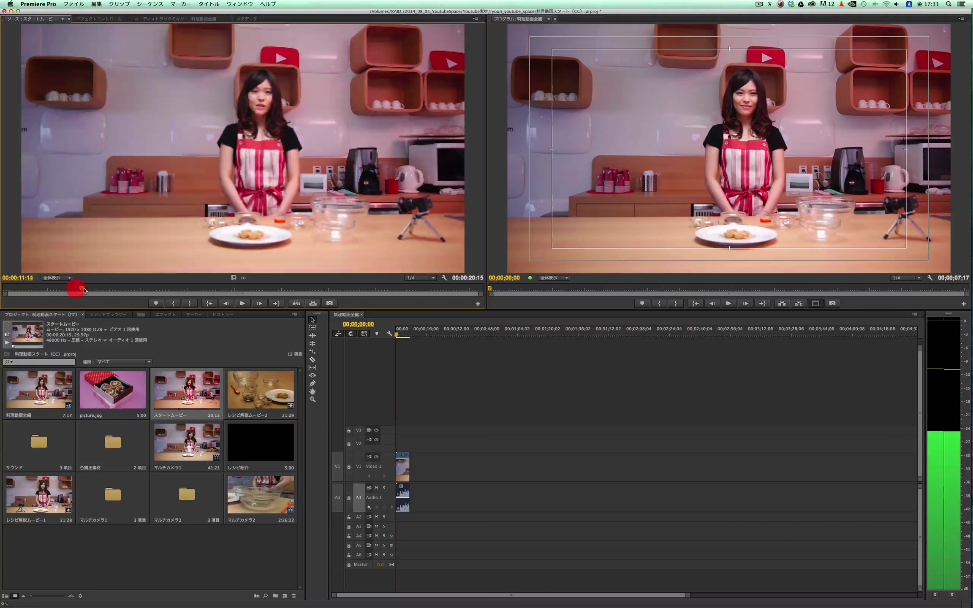
left_click_drag(84, 290, 6, 291)
left_click(243, 303)
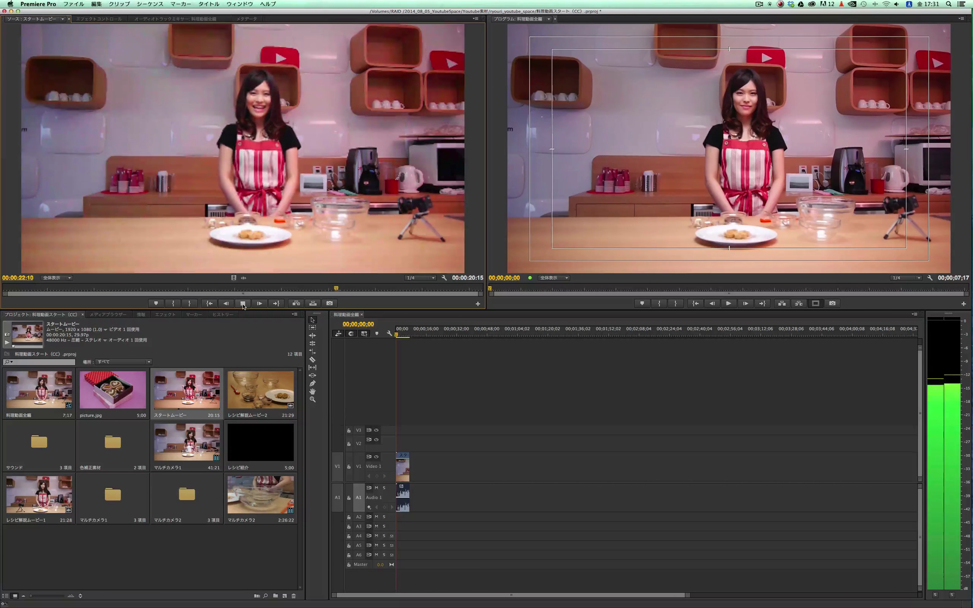
left_click(243, 303)
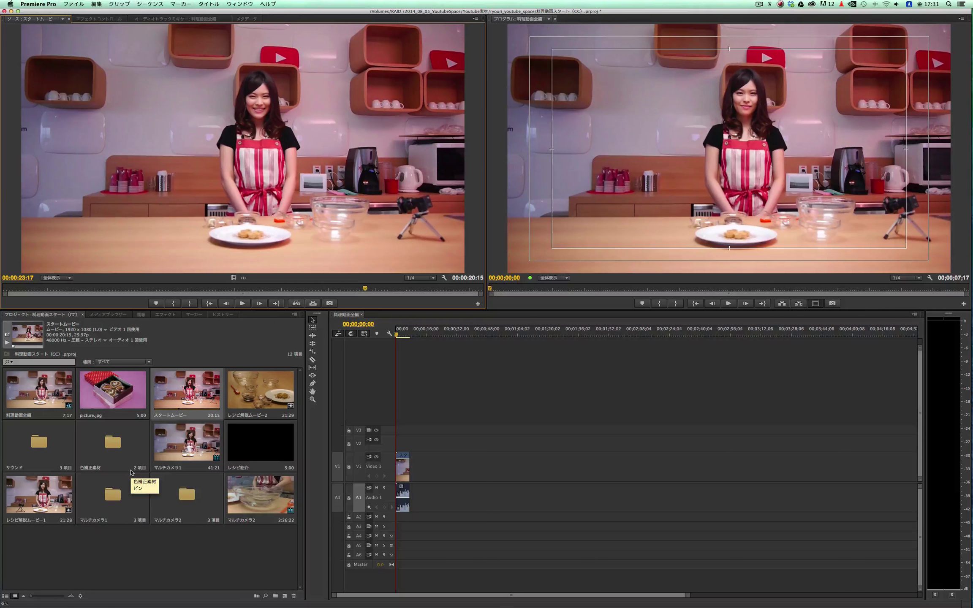
left_click(174, 388)
double_click(256, 386)
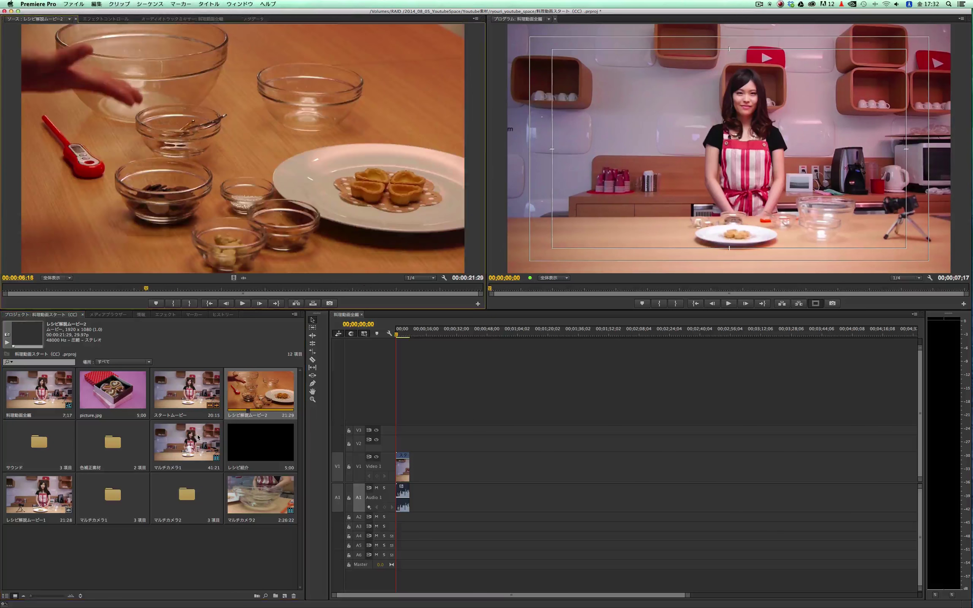
double_click(198, 437)
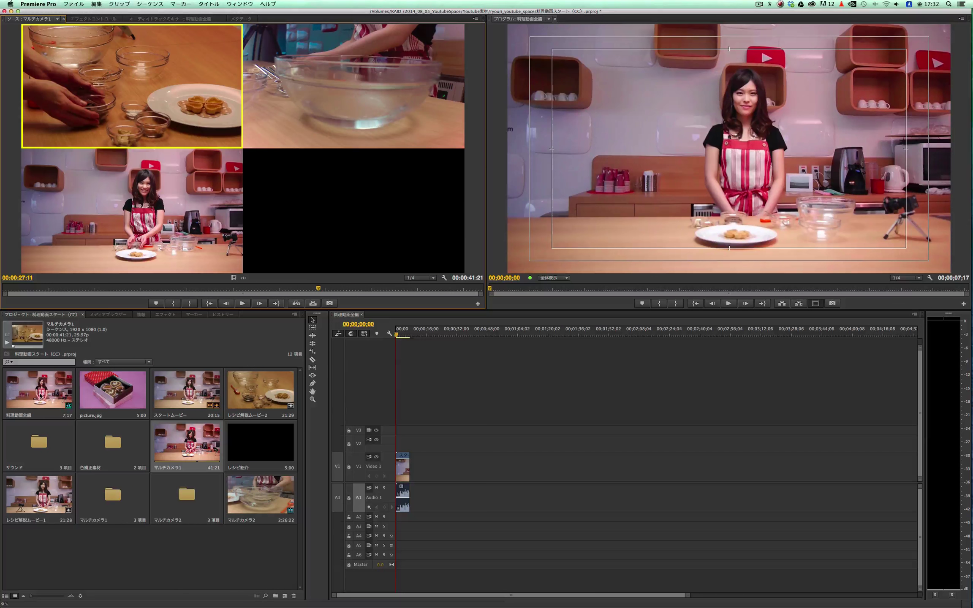
left_click(40, 396)
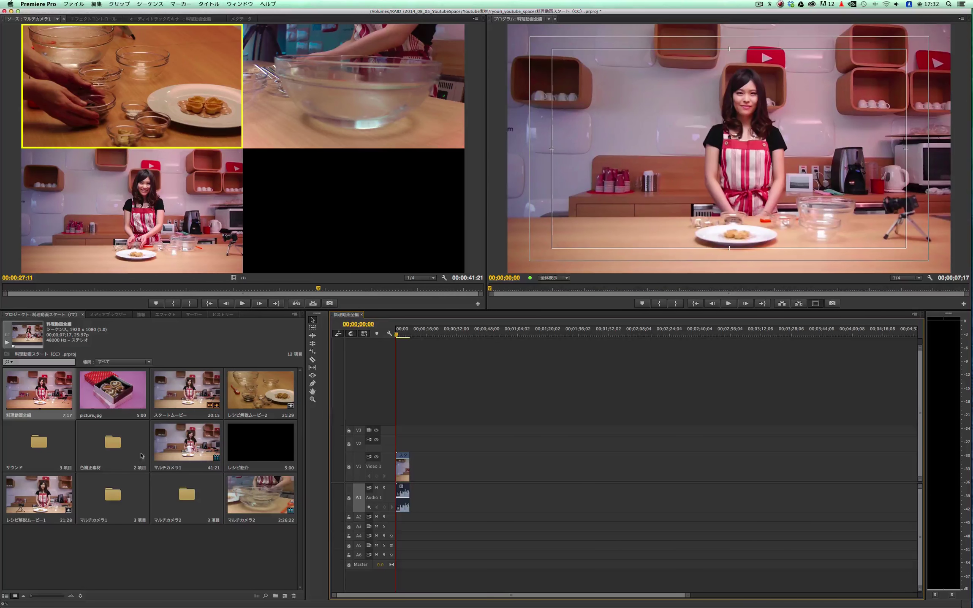
double_click(186, 401)
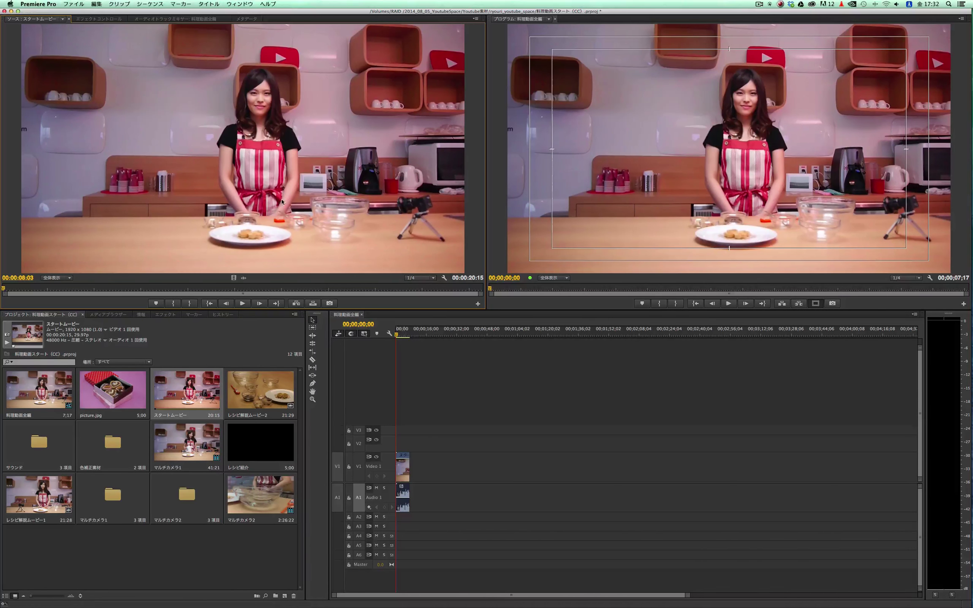
left_click_drag(313, 255, 302, 241)
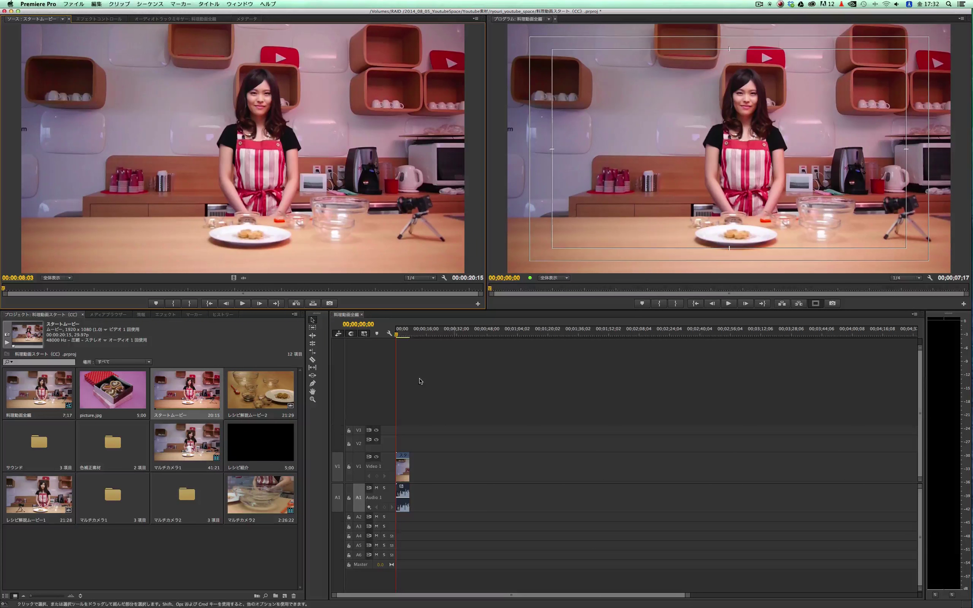
left_click(189, 539)
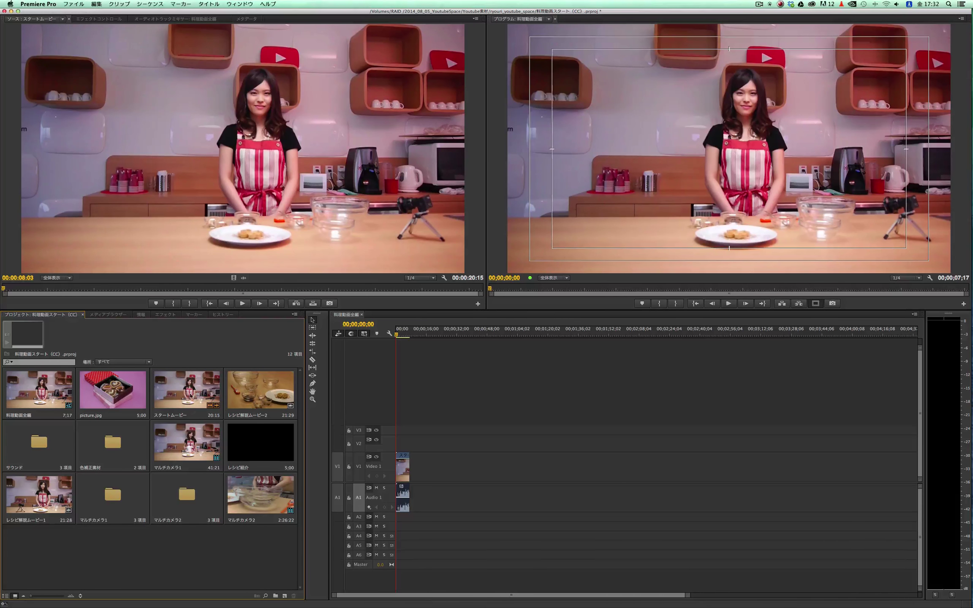
- Preview picture.jpg and レシピ解説ムービー1 in the Source Monitor, then play the sequence through
double_click(100, 393)
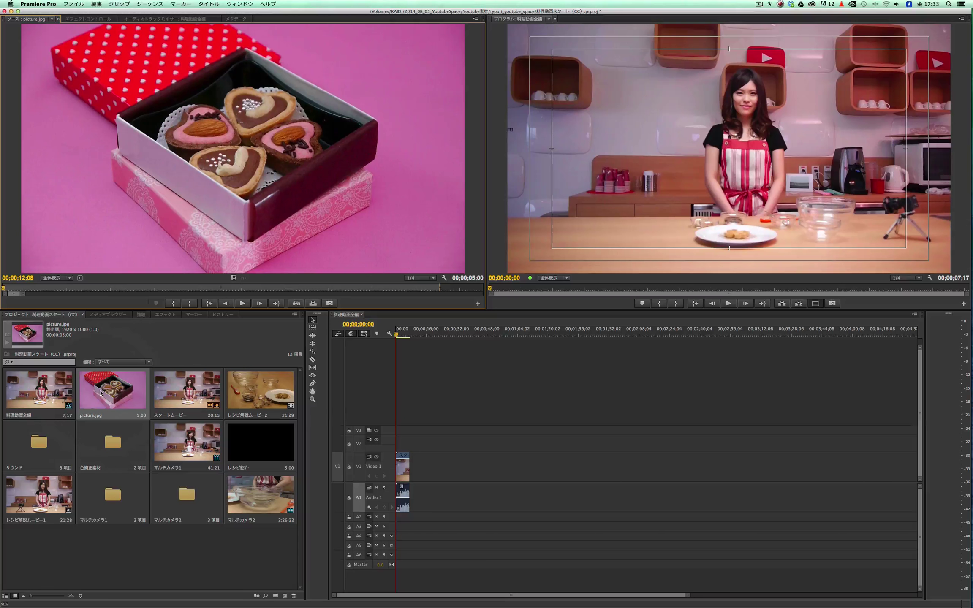
double_click(38, 492)
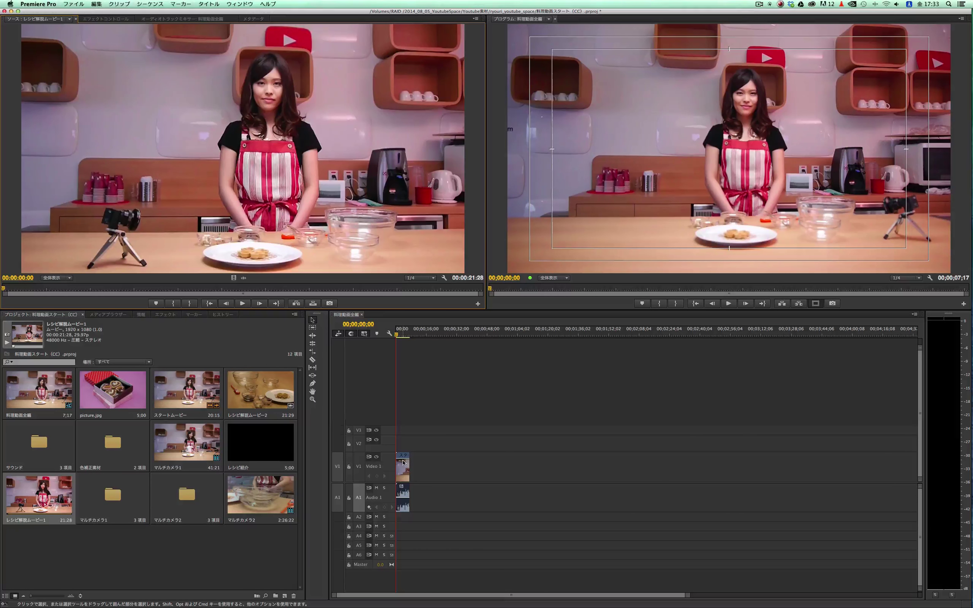
mouse_move(403, 462)
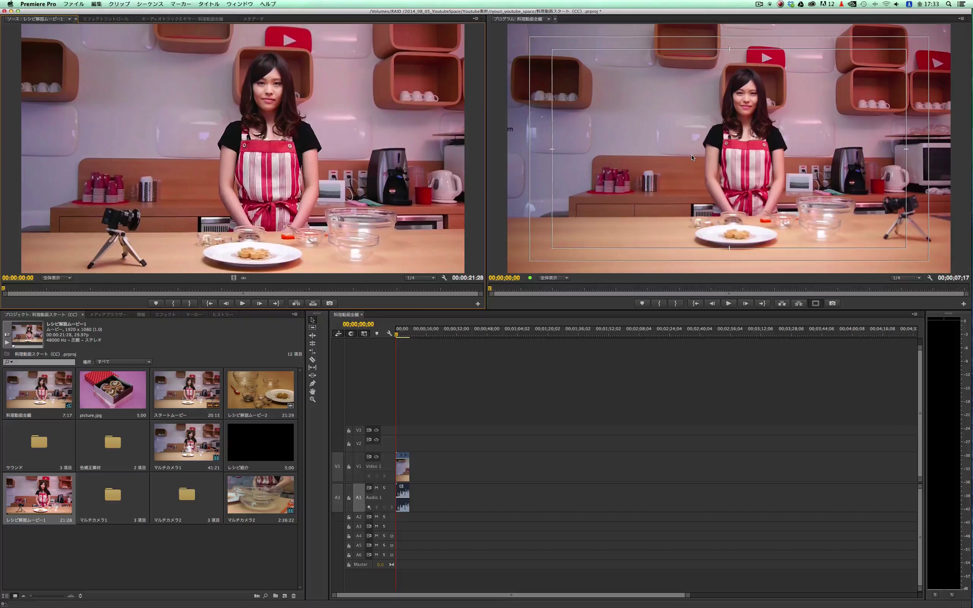
left_click(397, 336)
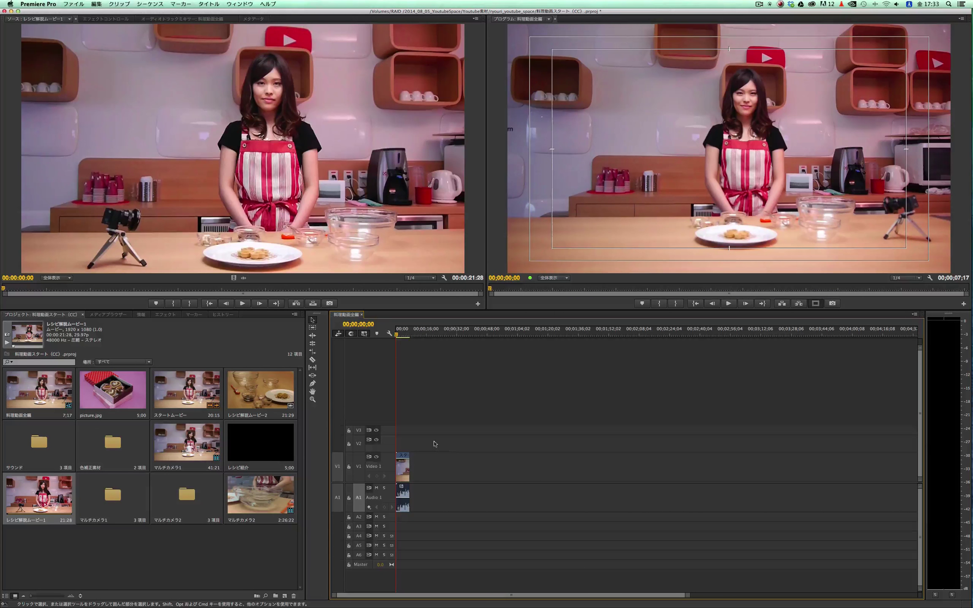
left_click(728, 304)
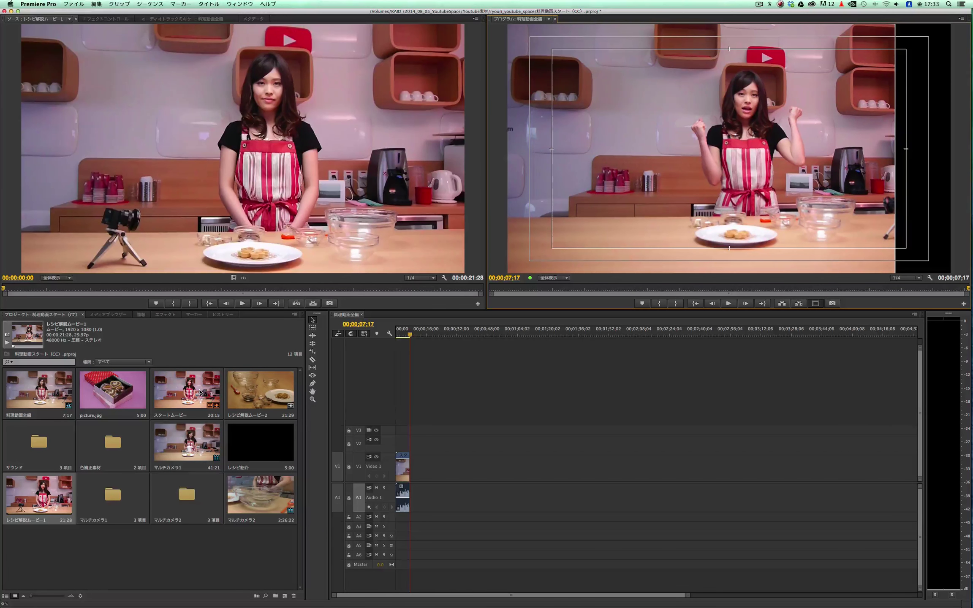
- Play the レシピ解説ムービー1 clip in the Source Monitor and stop it
left_click(45, 496)
left_click(46, 497)
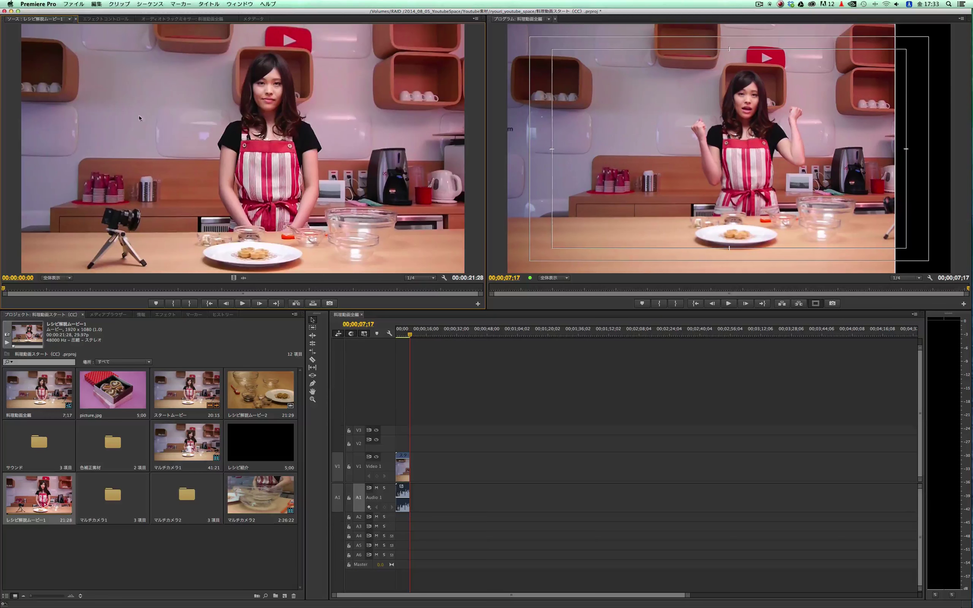
left_click(242, 304)
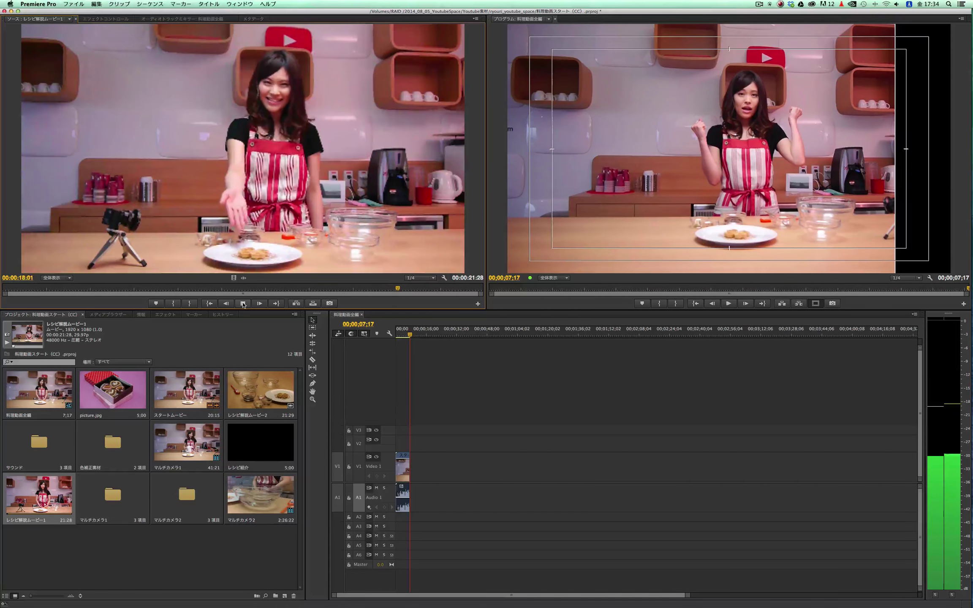
left_click(243, 303)
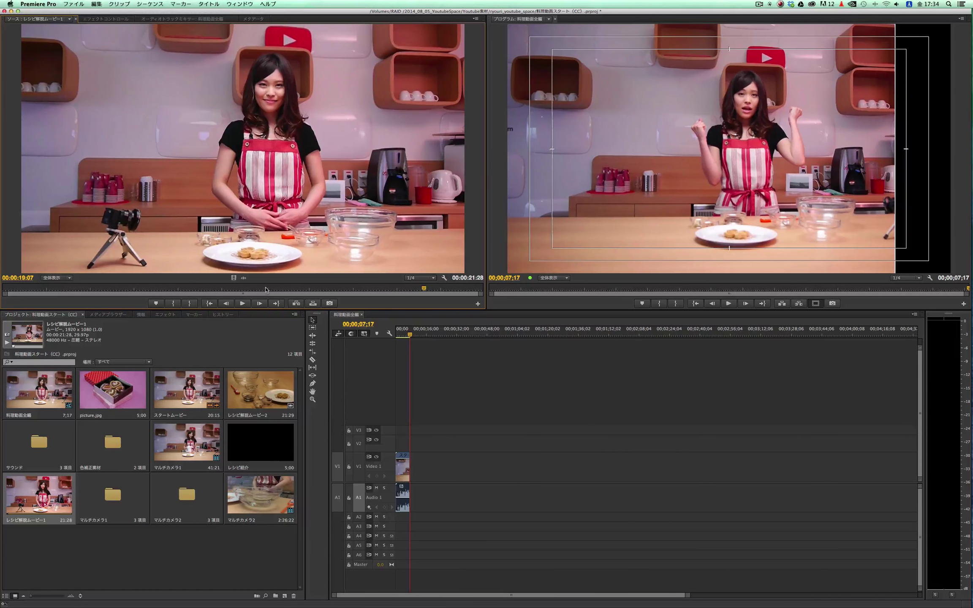
left_click_drag(239, 141, 309, 211)
- Scrub the source time ruler back to 00;00;01;25
left_click(118, 289)
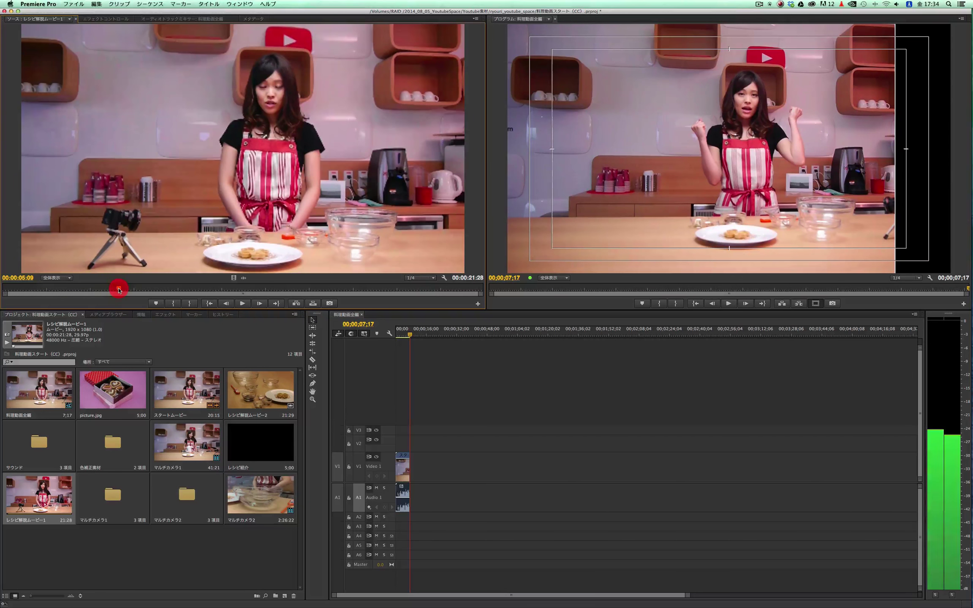
mouse_move(106, 290)
left_mouse_down()
mouse_move(29, 289)
mouse_move(48, 289)
left_mouse_up()
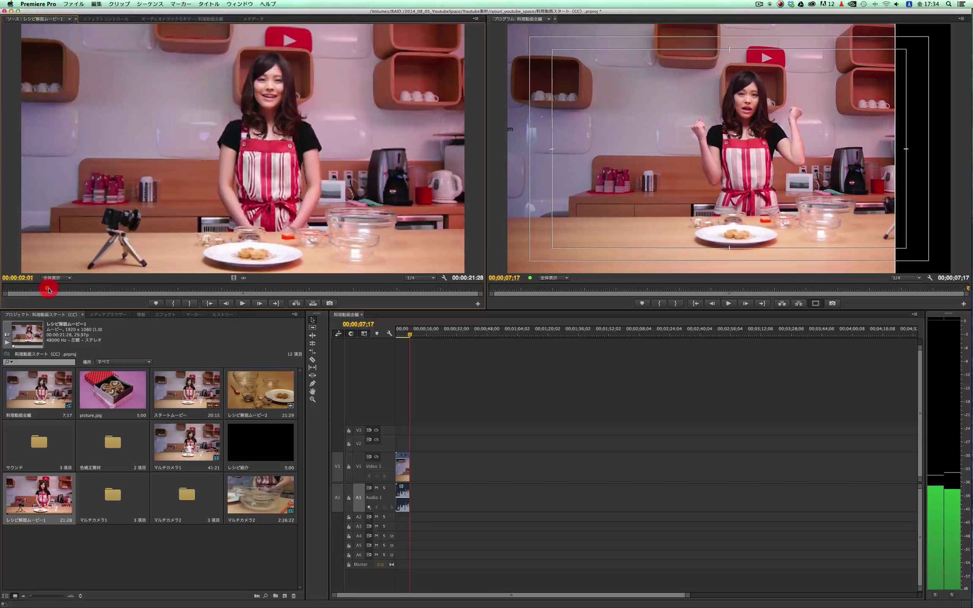
mouse_move(48, 289)
left_mouse_down()
mouse_move(59, 290)
mouse_move(42, 290)
left_mouse_up()
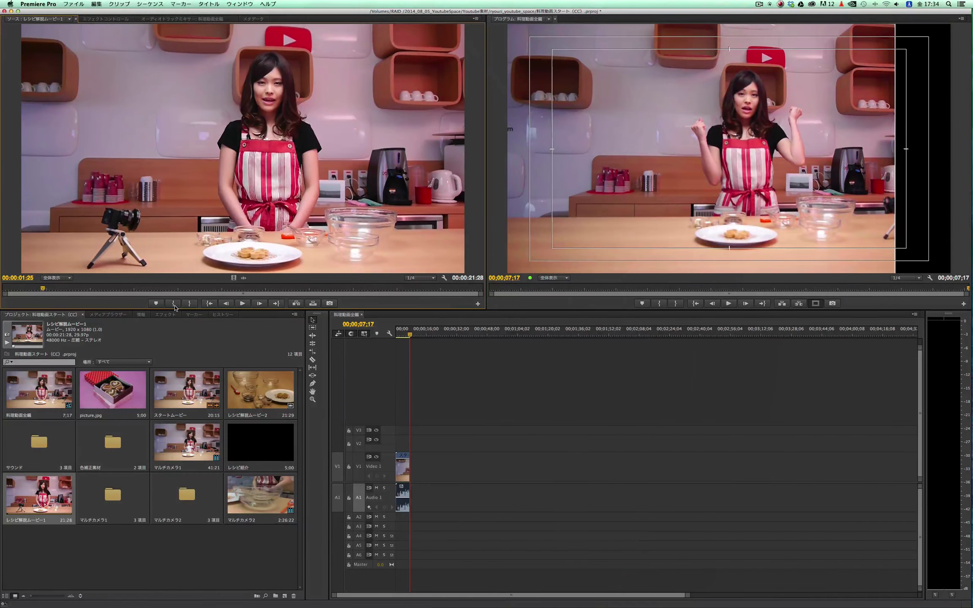
- Mark In at 01;25 and Out at 17;28, then drop the excerpt onto V1/A1 after the opening clip
left_click(175, 307)
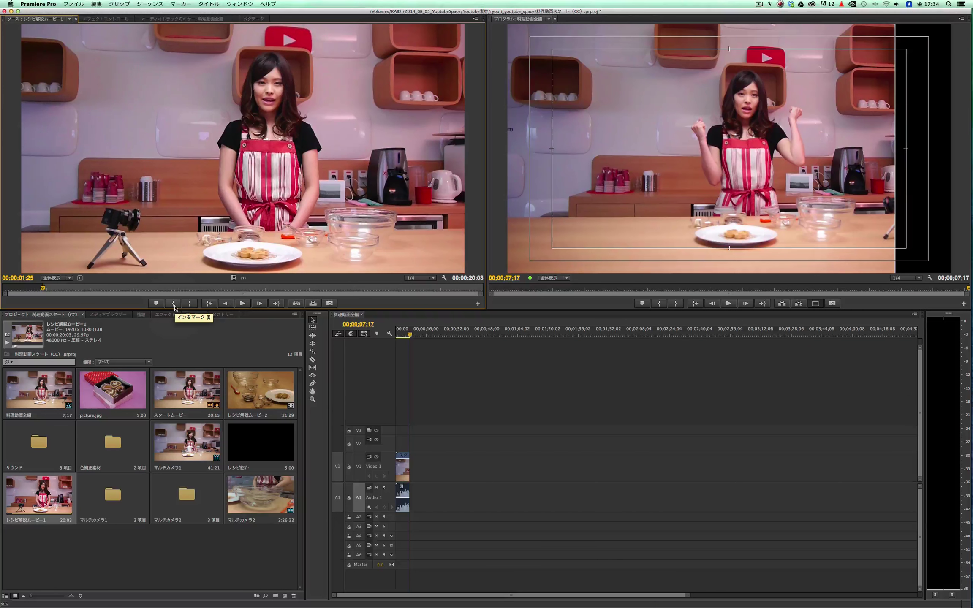
left_click(243, 304)
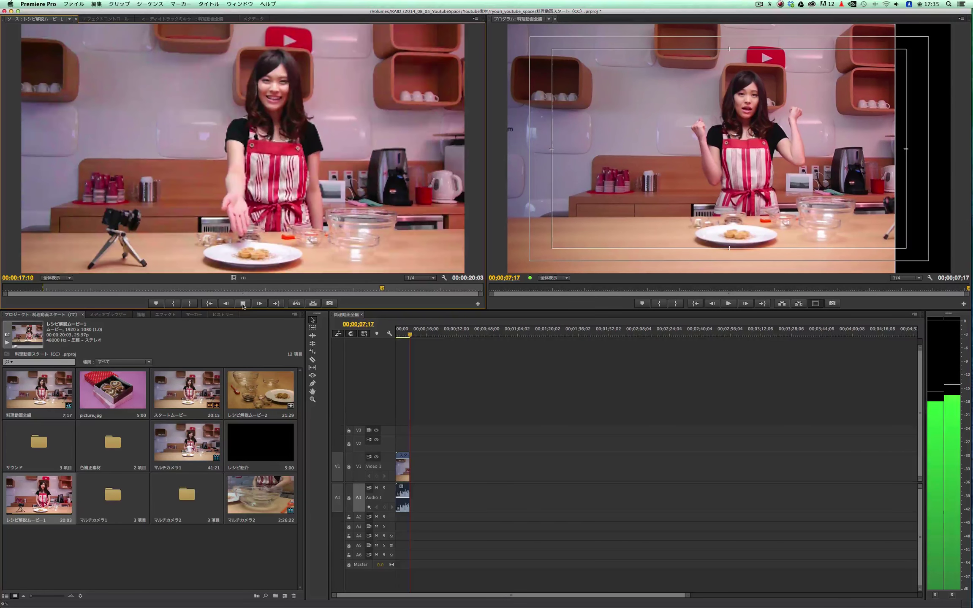
left_click(243, 304)
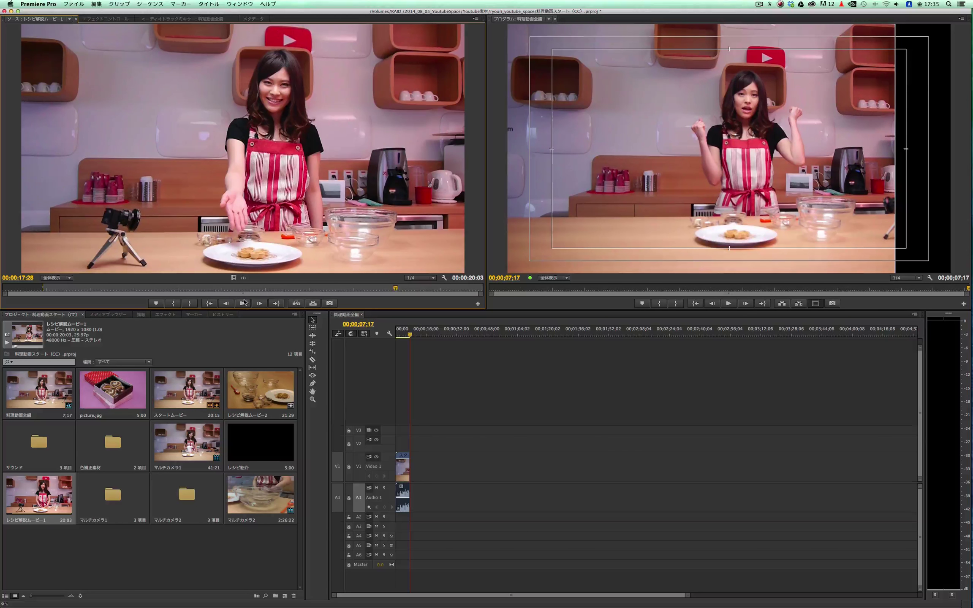
left_click(191, 303)
mouse_move(340, 214)
left_mouse_down()
mouse_move(421, 472)
mouse_move(411, 469)
left_mouse_up()
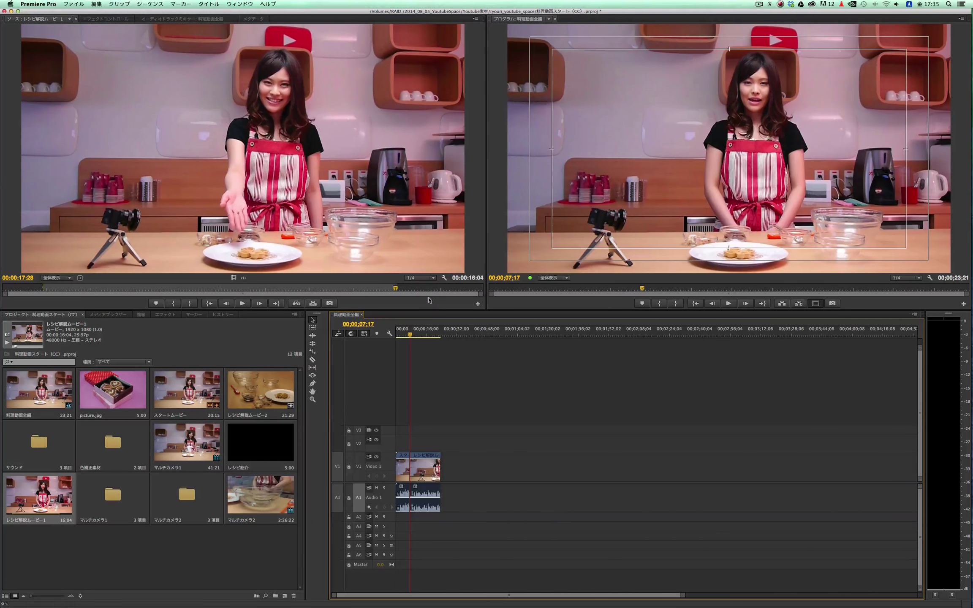
left_click(395, 334)
key("space")
key("space")
key("Home")
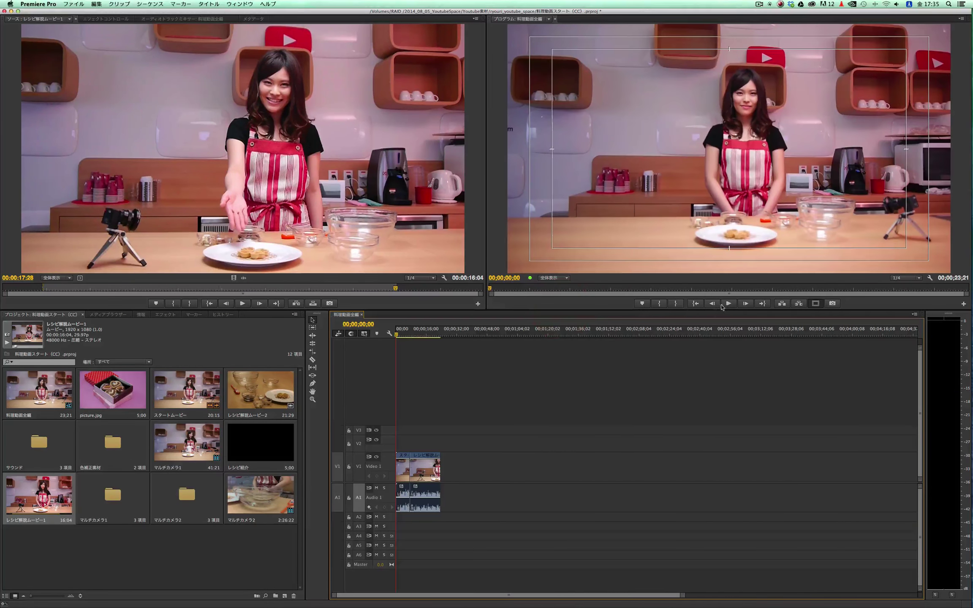
left_click(729, 304)
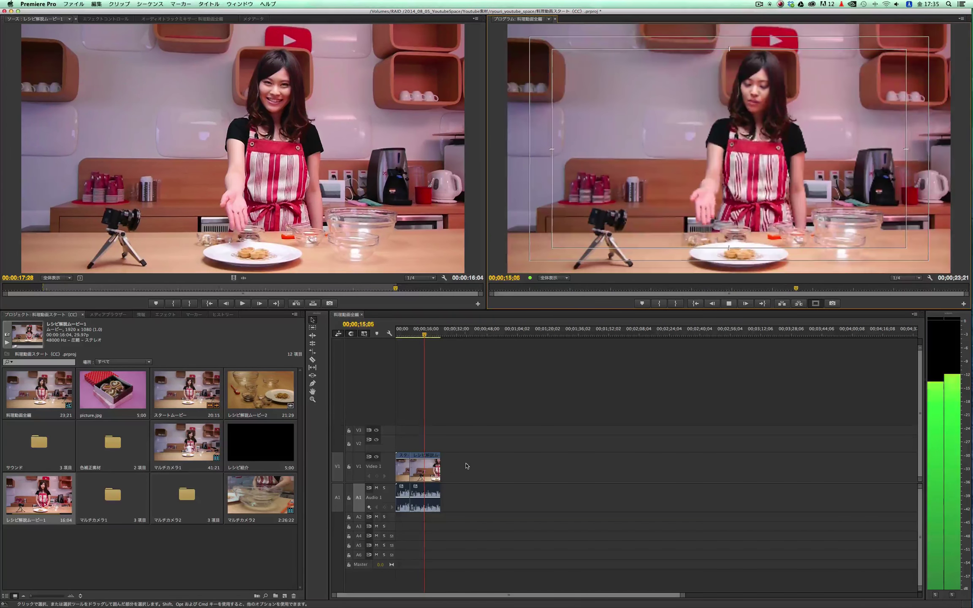
key("space")
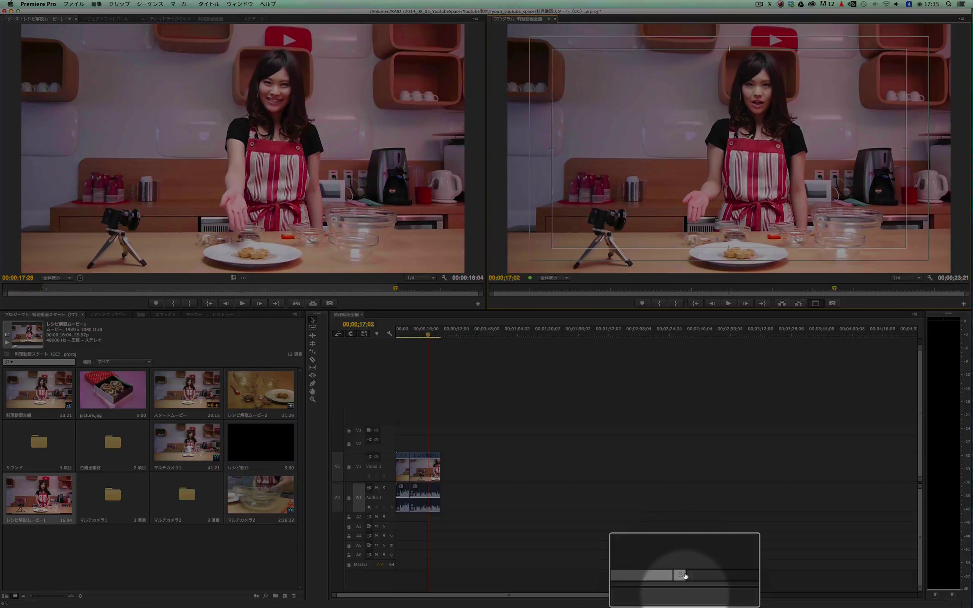
- Zoom into the timeline and park the playhead on the 00;00;07;02 cut
left_click_drag(684, 595, 532, 595)
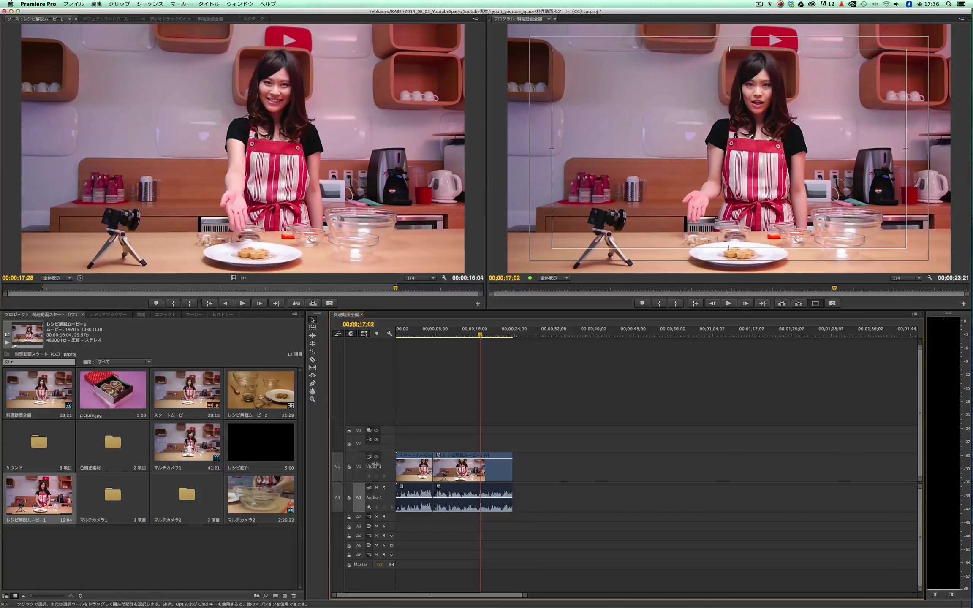
left_click_drag(447, 333, 431, 334)
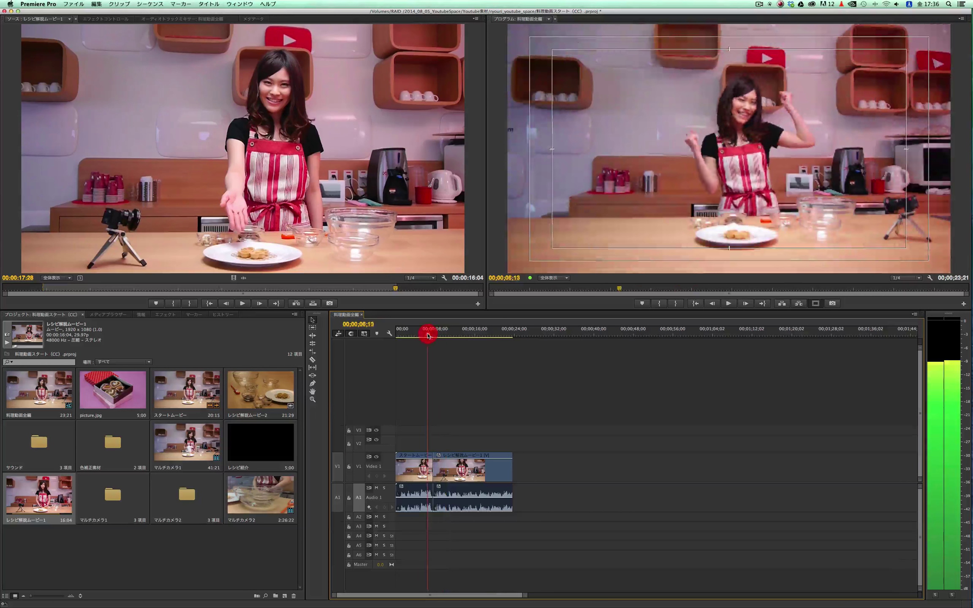
left_click_drag(526, 595, 493, 596)
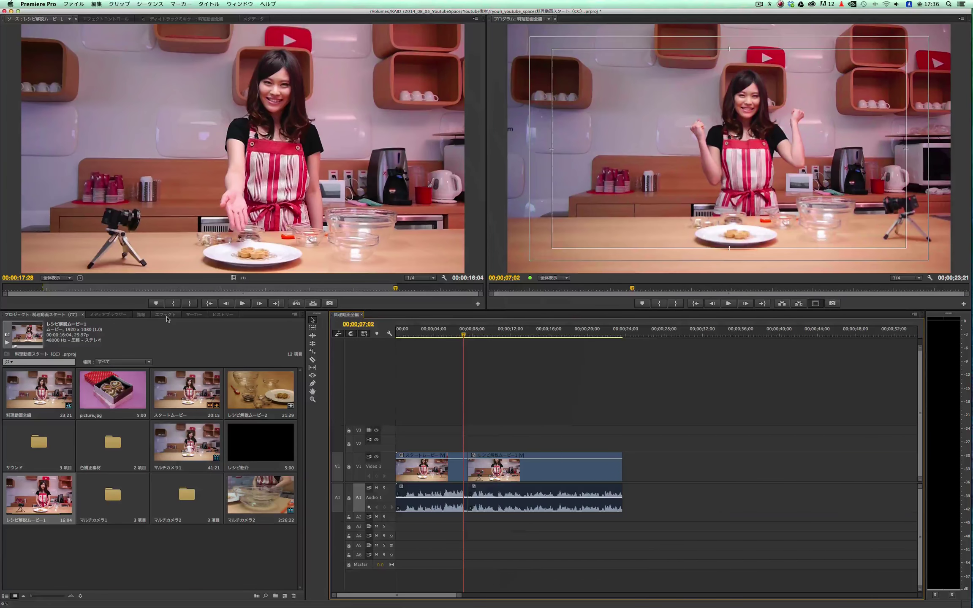
- In the Effects panel, expand ビデオトランジション > ワイプ and select the ワイプ transition
left_click(166, 315)
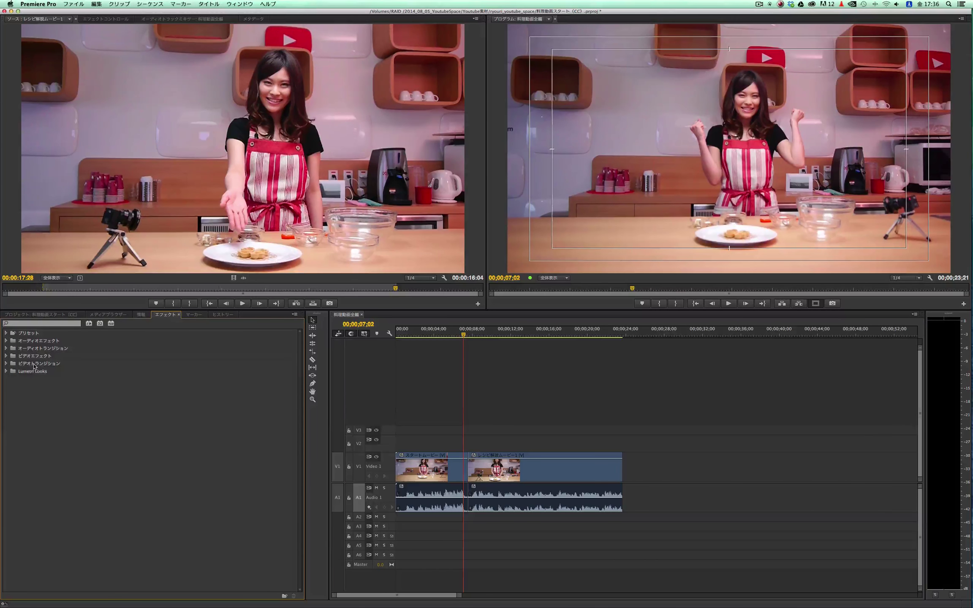
left_click(6, 364)
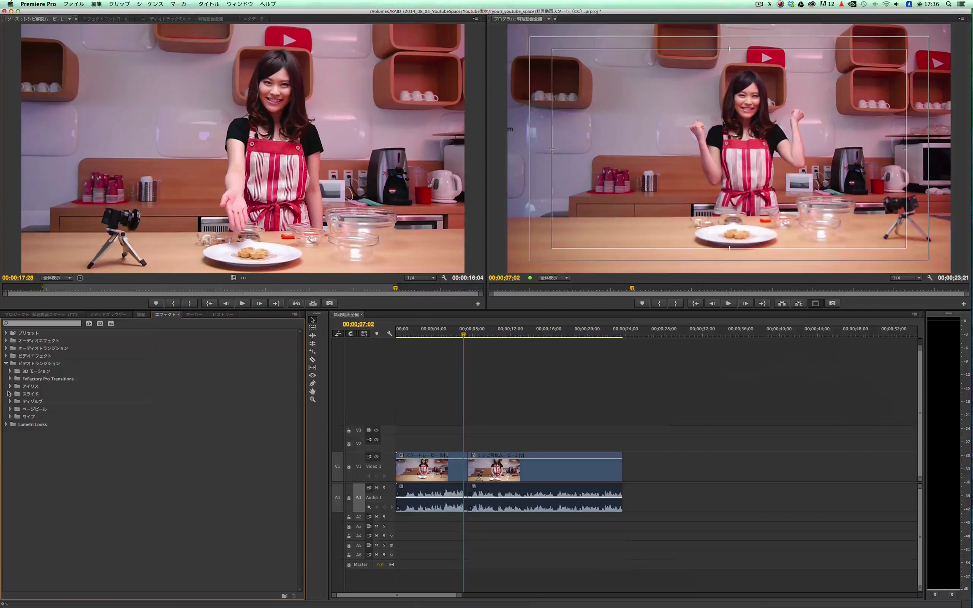
left_click(10, 417)
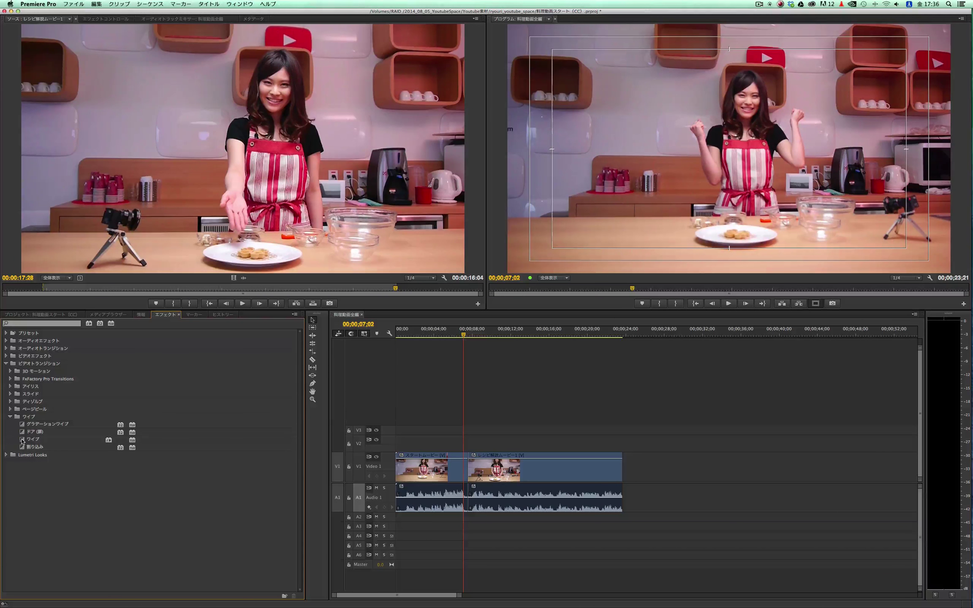
left_click(22, 442)
- Drop the ワイプ transition onto the 07;02 cut and bring the playhead back before it
left_click_drag(22, 442, 465, 460)
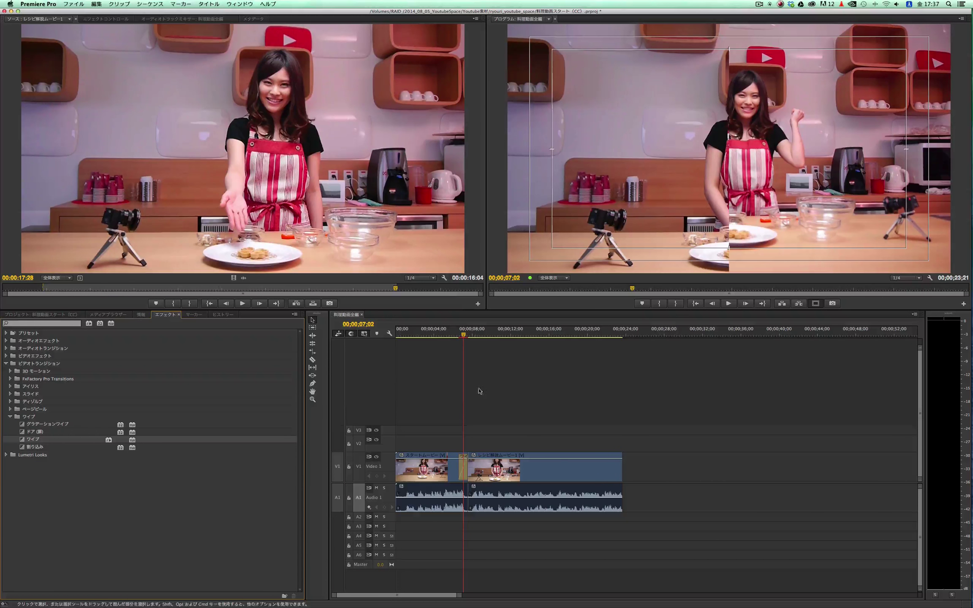
left_click_drag(466, 325, 455, 326)
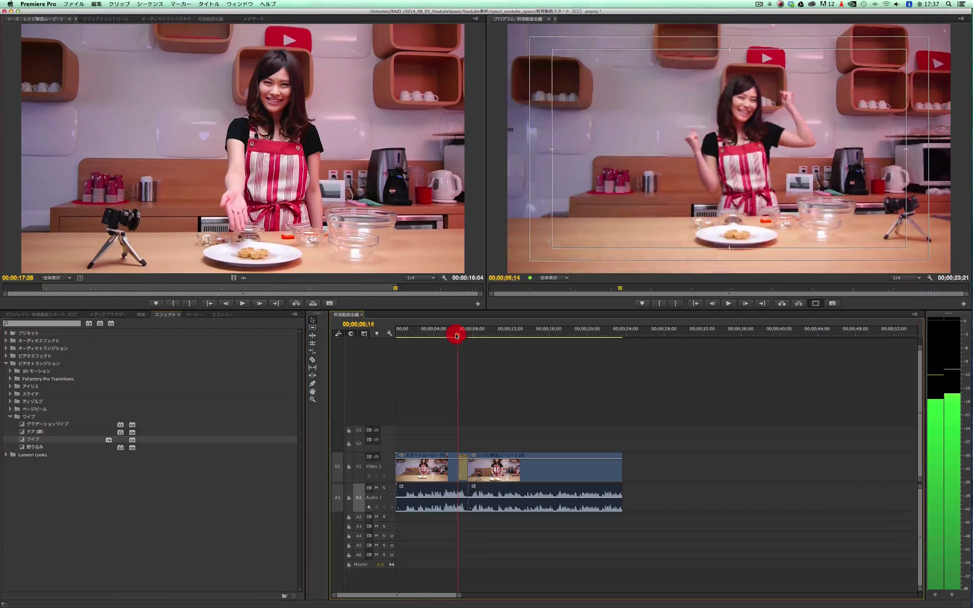
left_click(729, 304)
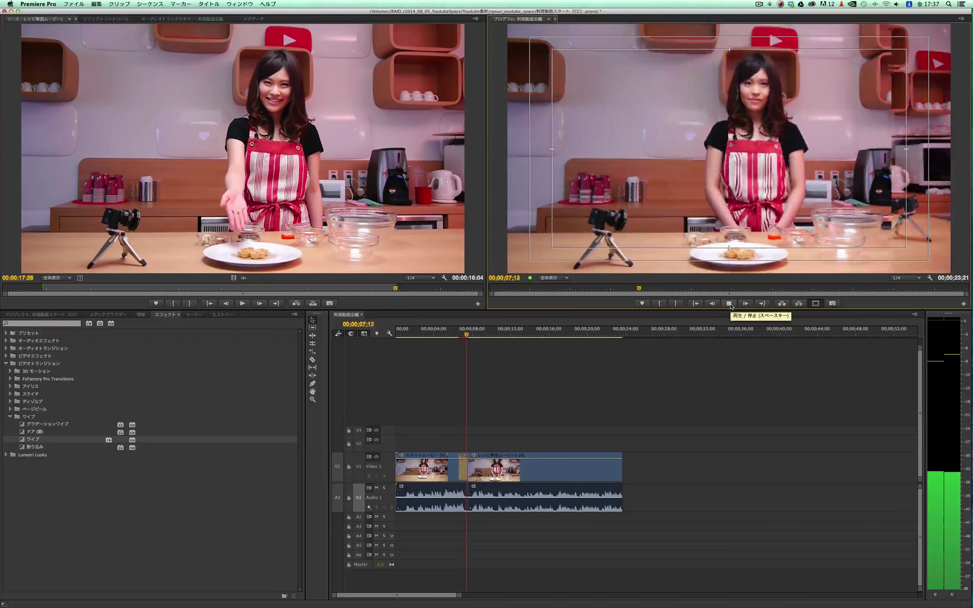
left_click(730, 303)
left_click_drag(468, 334, 463, 337)
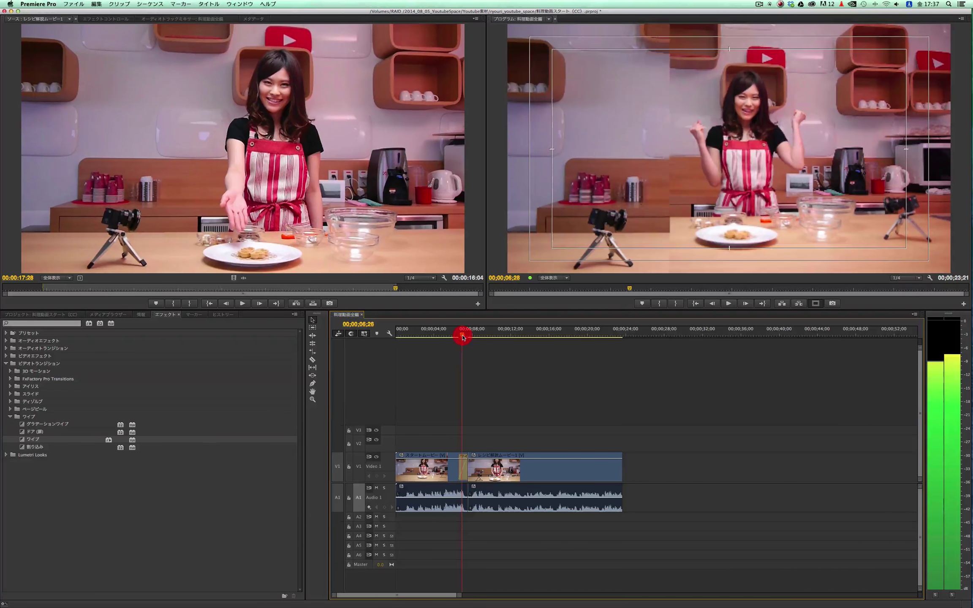
left_click_drag(463, 337, 464, 336)
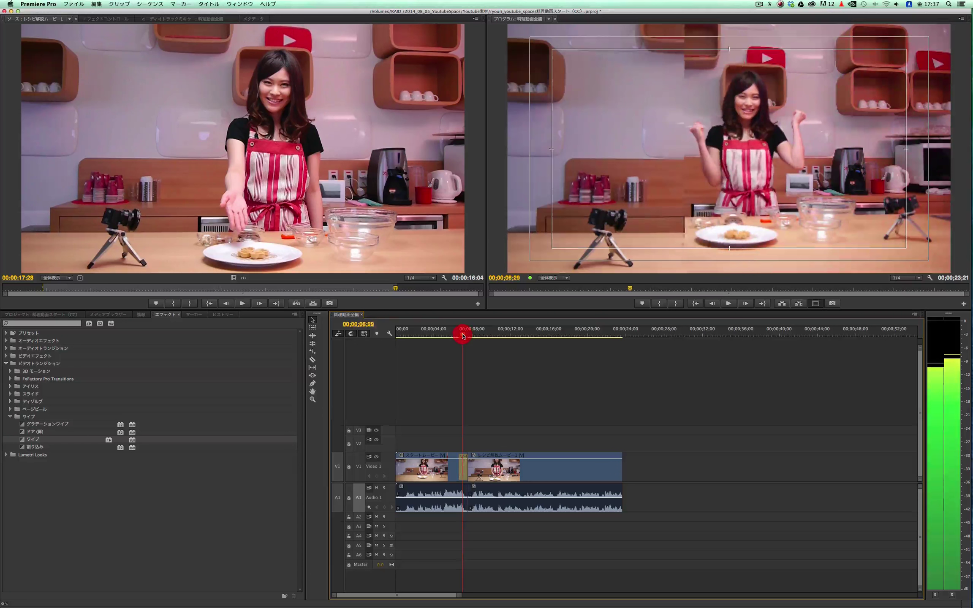
left_click_drag(464, 336, 463, 336)
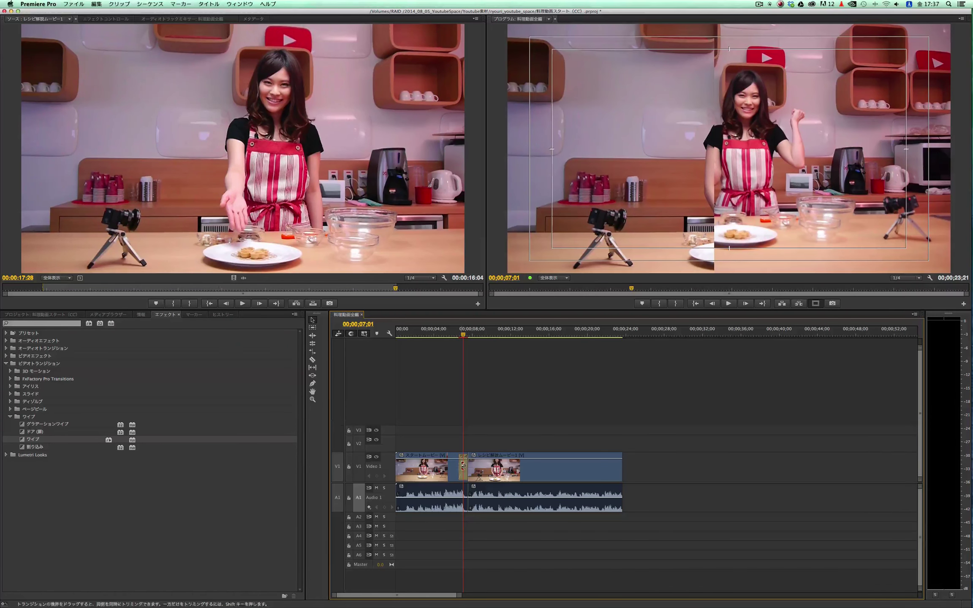
- Drop クロスディゾルブ onto the V1 cut in place of the wipe, then play and scrub through it
left_click(12, 401)
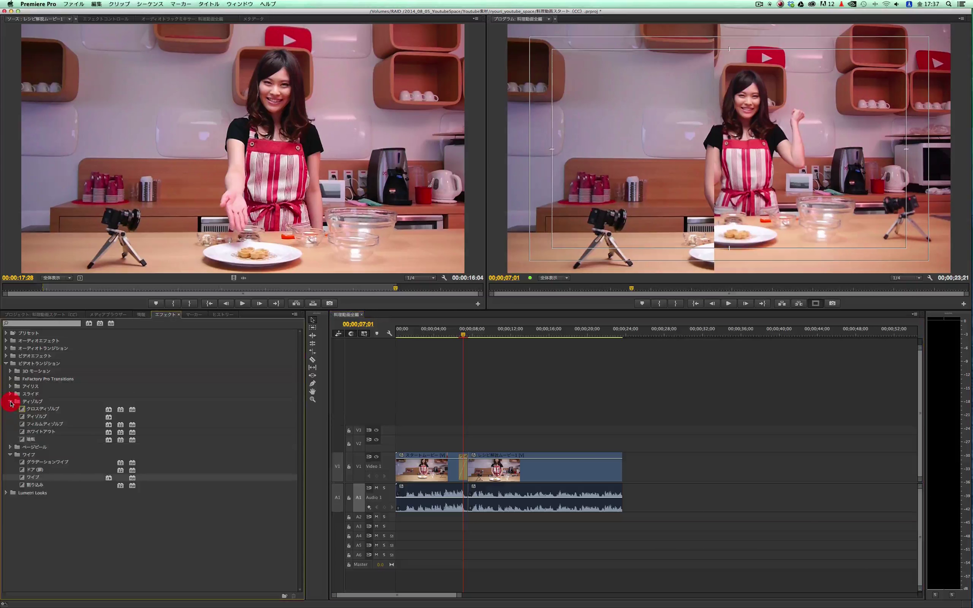
left_click_drag(22, 409, 460, 468)
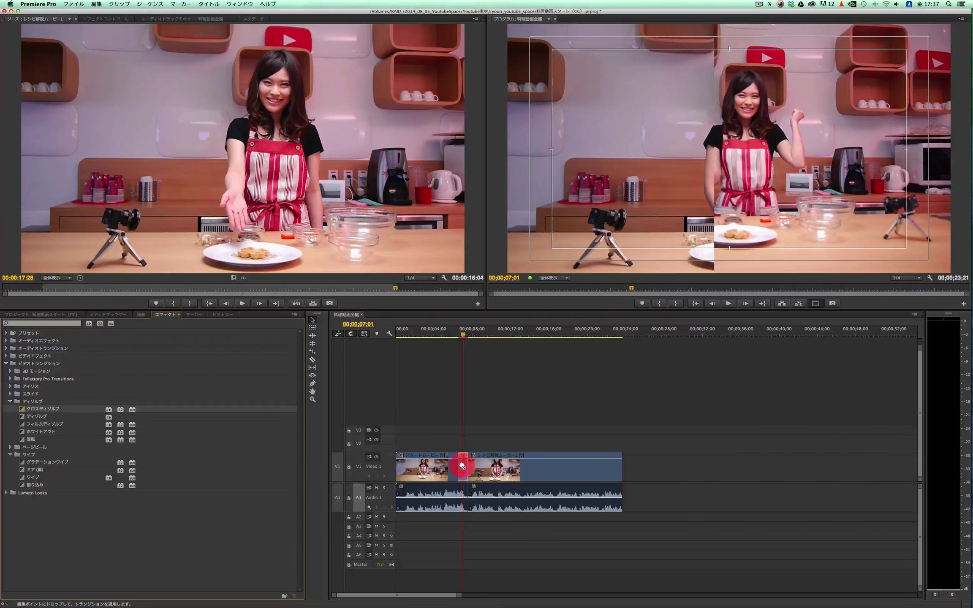
left_click(456, 335)
key("space")
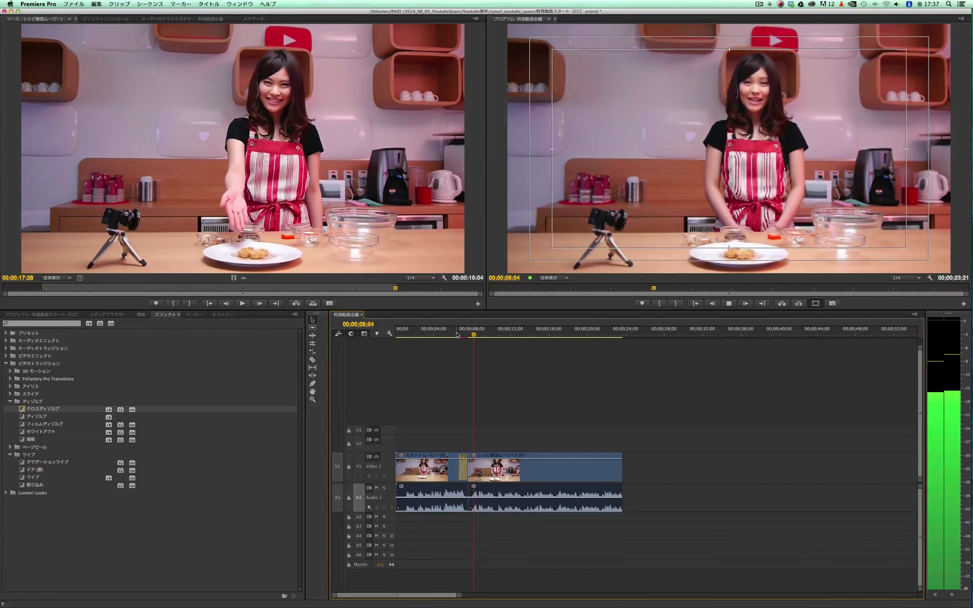
key("space")
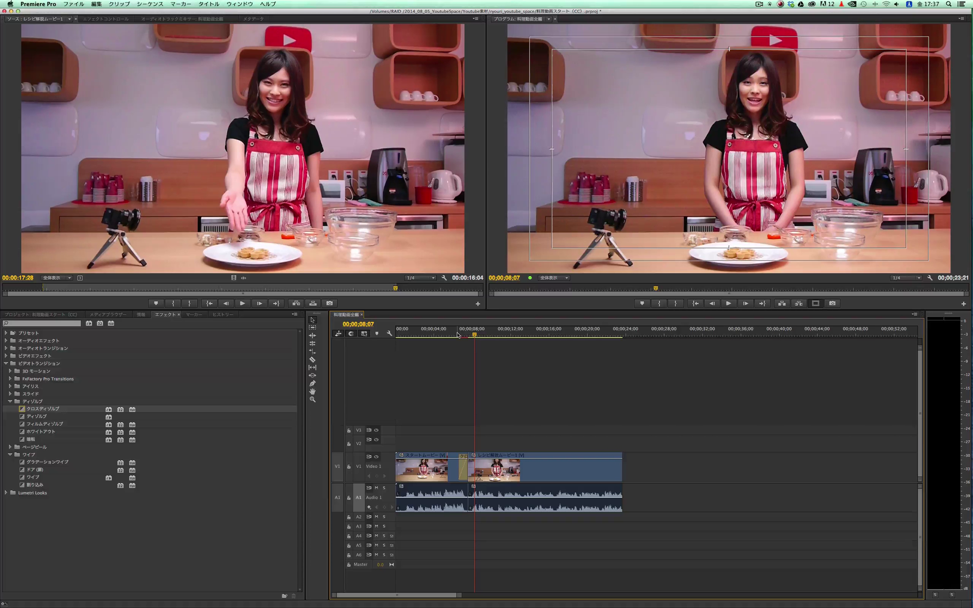
left_click_drag(459, 335, 549, 335)
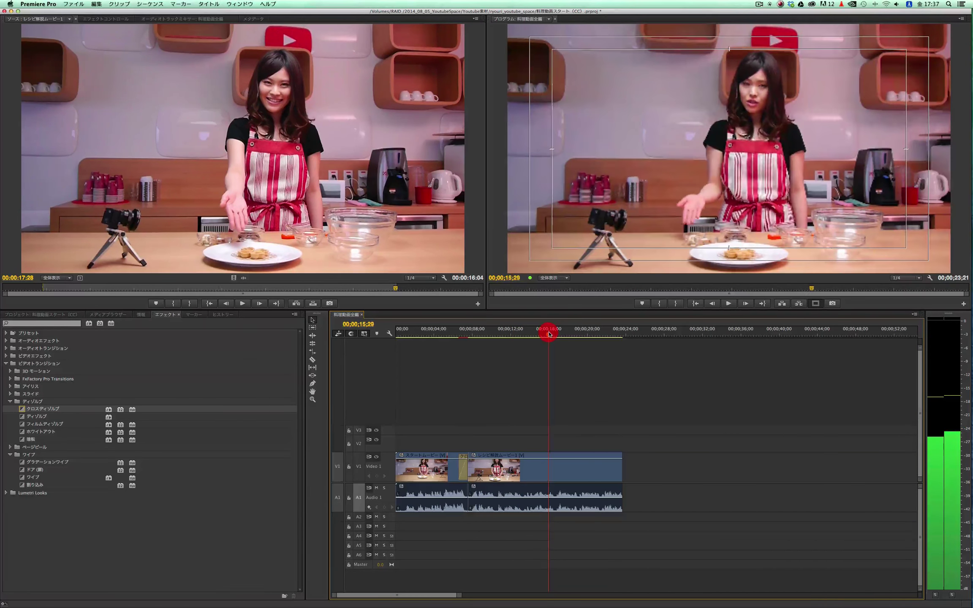
key("shift+1")
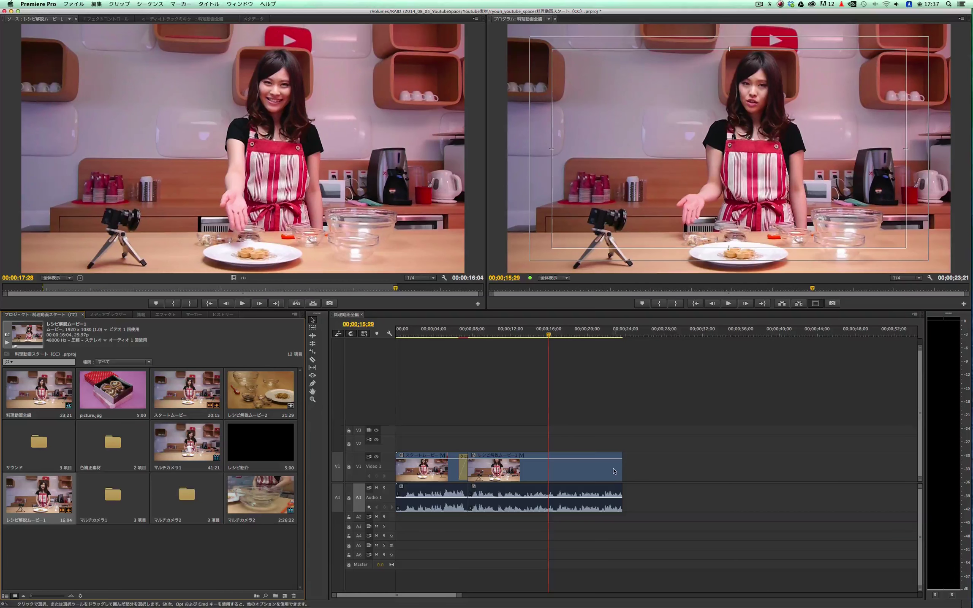
- Play the sequence from about 08;16 and stop at 00;00;13;00
left_click(505, 336)
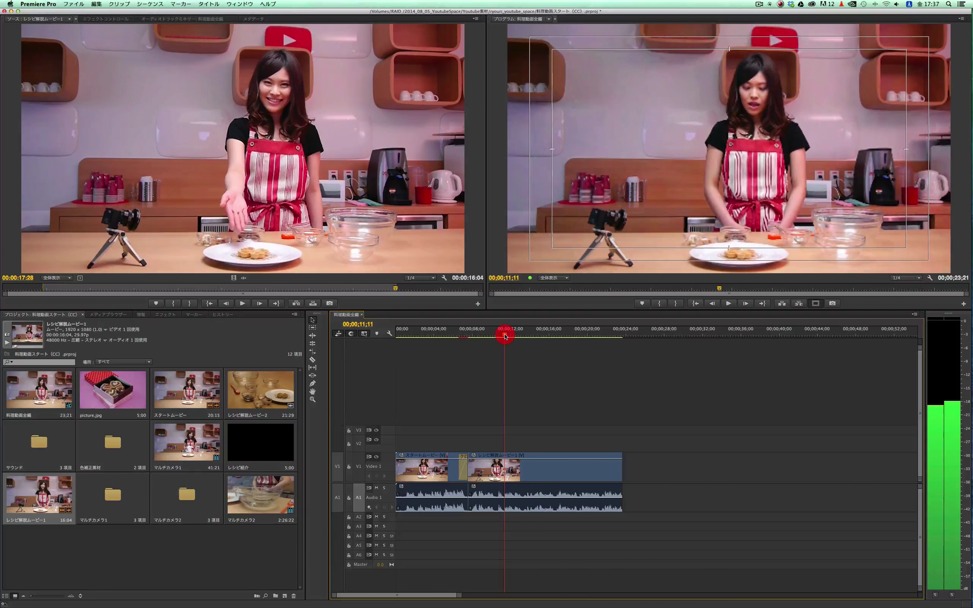
left_click_drag(506, 337, 503, 336)
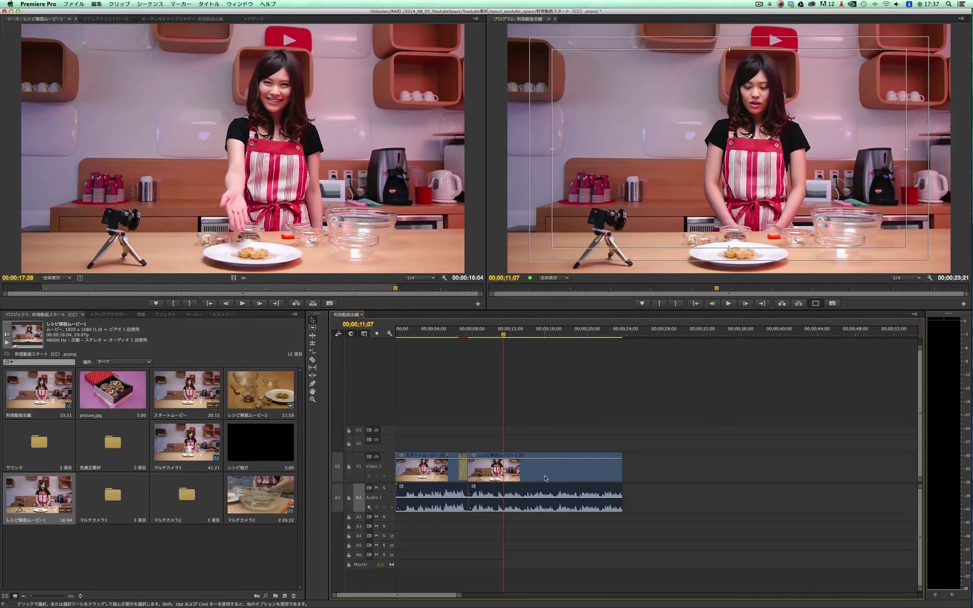
left_click_drag(500, 334, 478, 335)
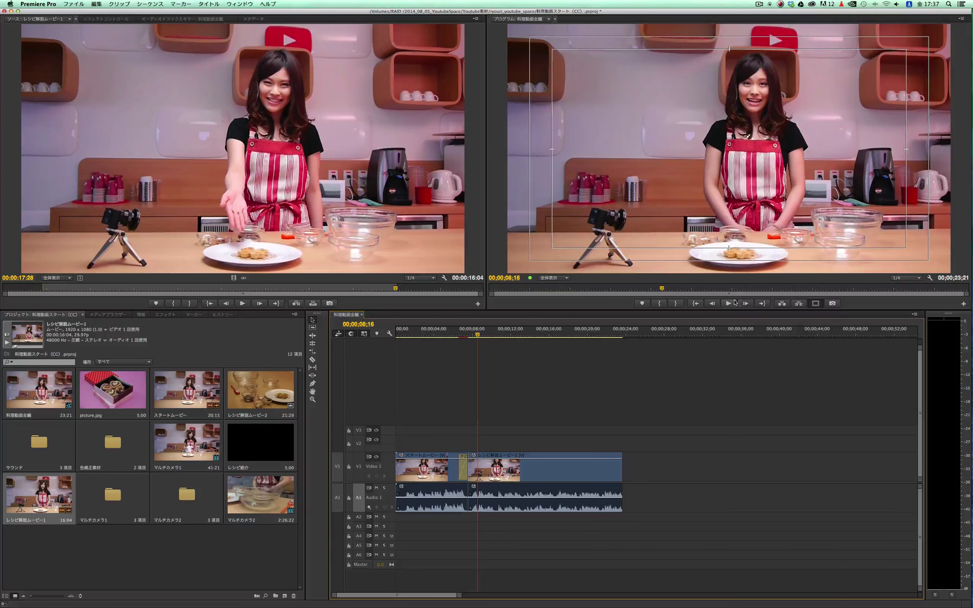
left_click(728, 303)
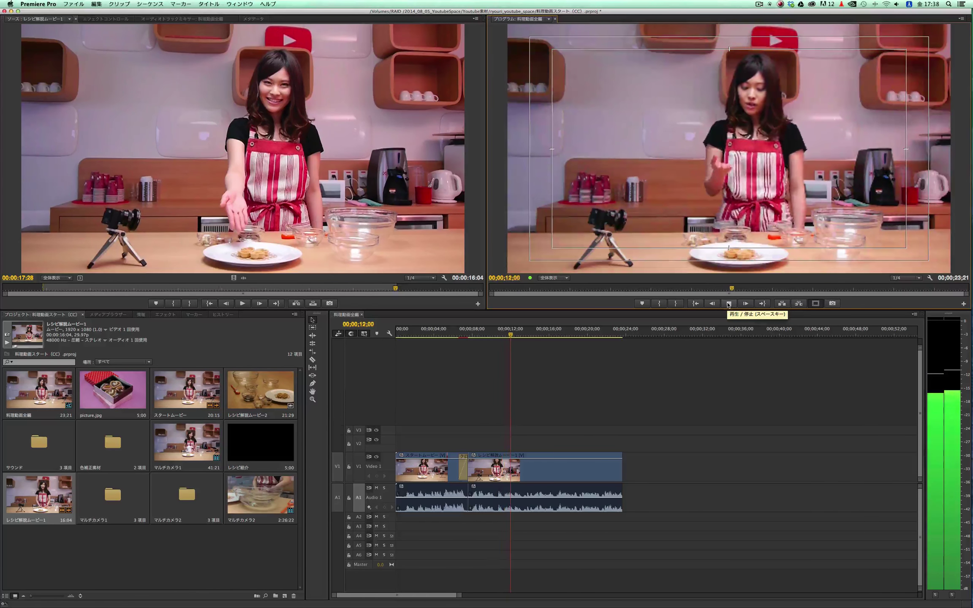
left_click(728, 303)
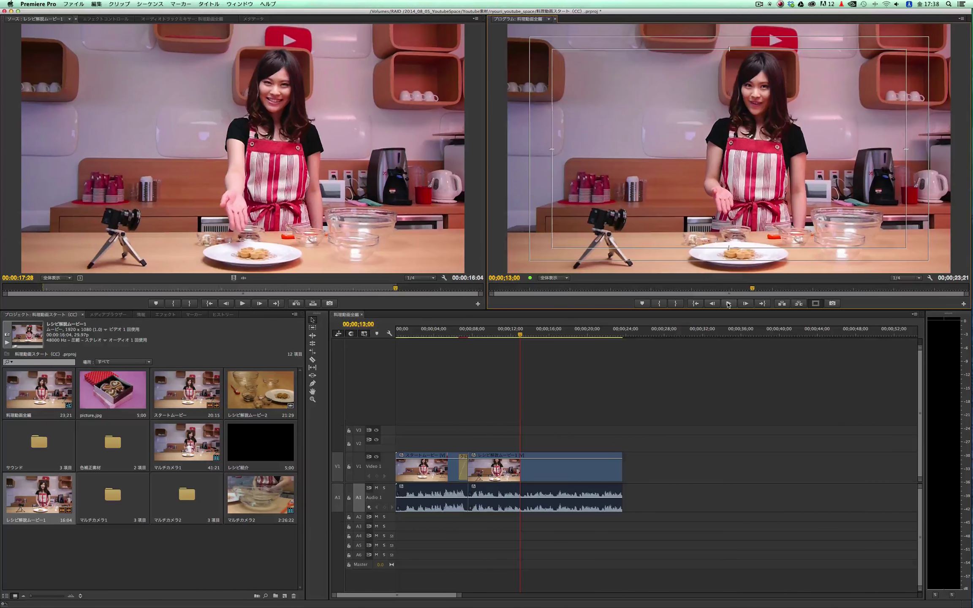
- Trim the second V1 clip's end back to the 13;00 playhead
left_click_drag(621, 456, 528, 459)
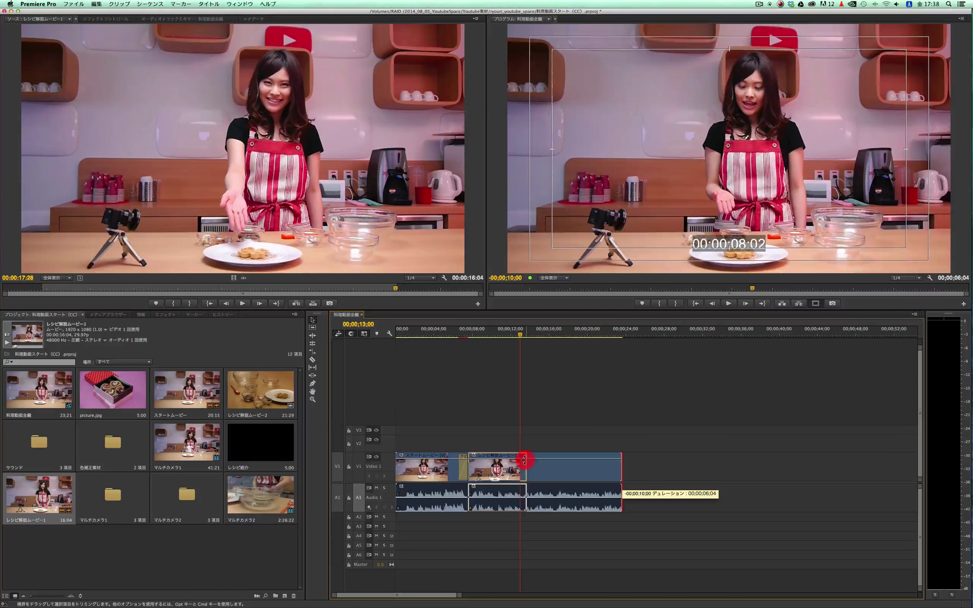
left_click_drag(528, 460, 520, 461)
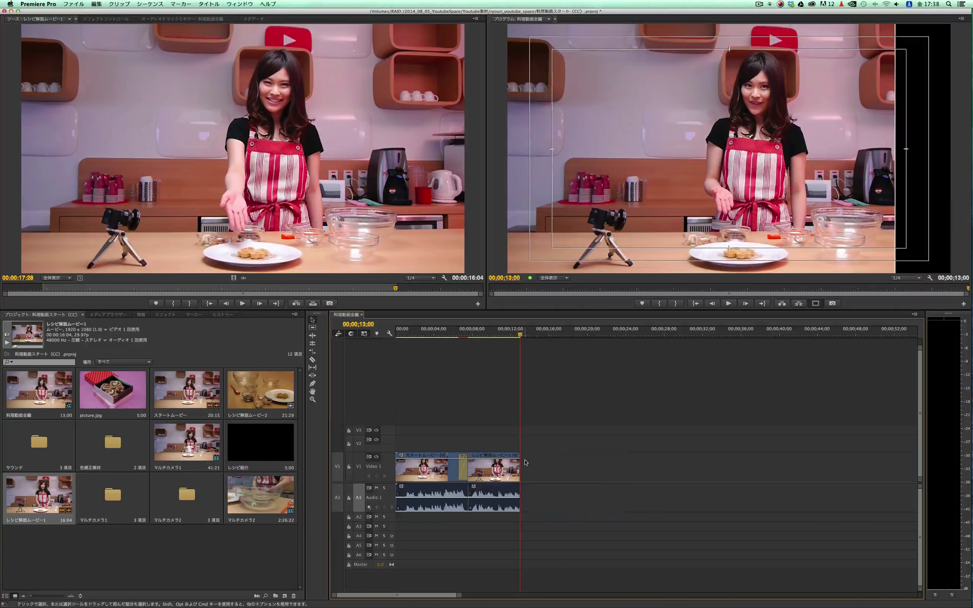
left_click(253, 405)
- Load レシピ解説ムービー2 in the Source Monitor and drop it onto V1 after the playhead
mouse_move(253, 405)
left_mouse_down()
mouse_move(201, 269)
mouse_move(88, 288)
left_mouse_up()
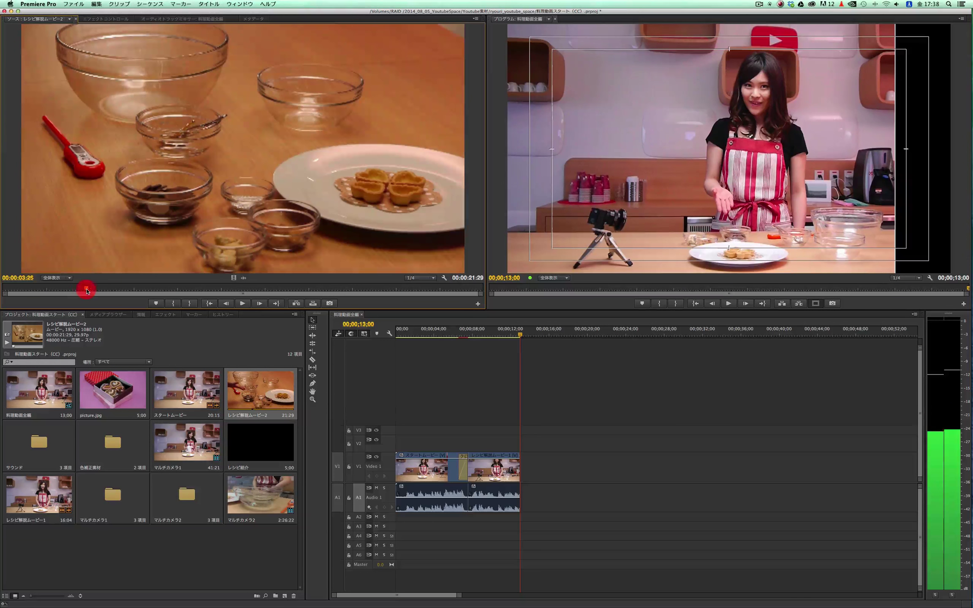
left_click(242, 303)
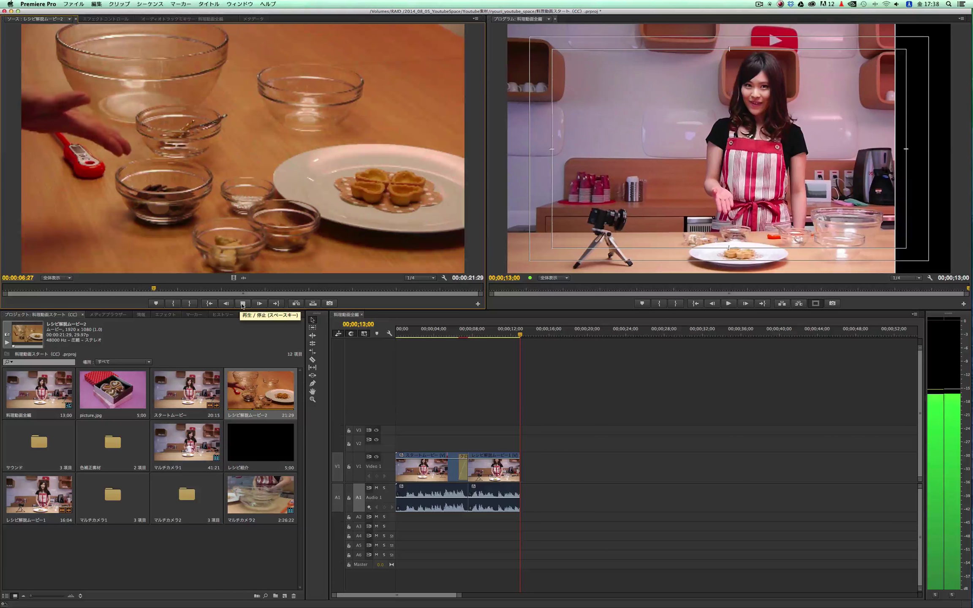
left_click(242, 303)
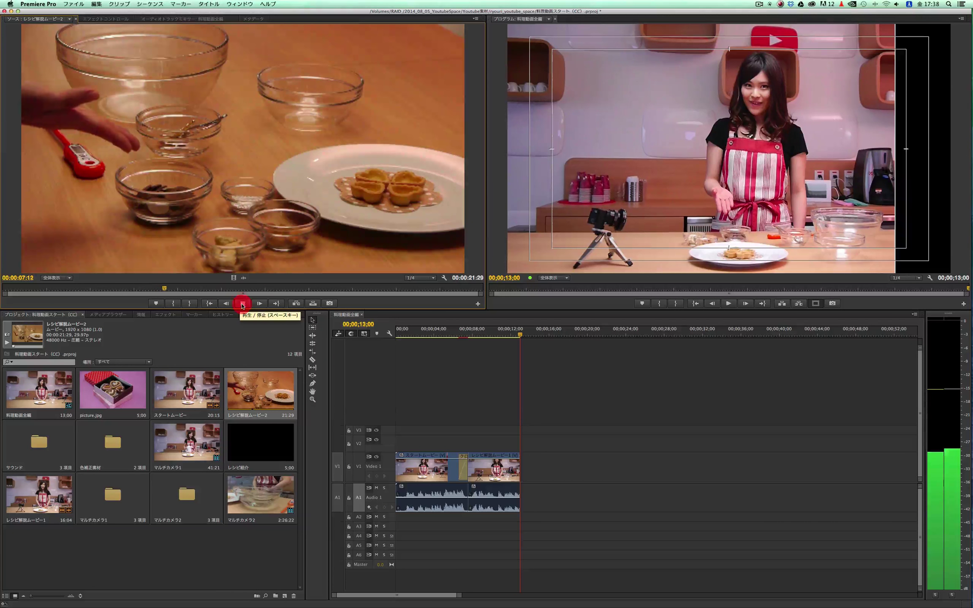
left_click(173, 303)
left_click(247, 203)
left_click_drag(248, 202, 524, 468)
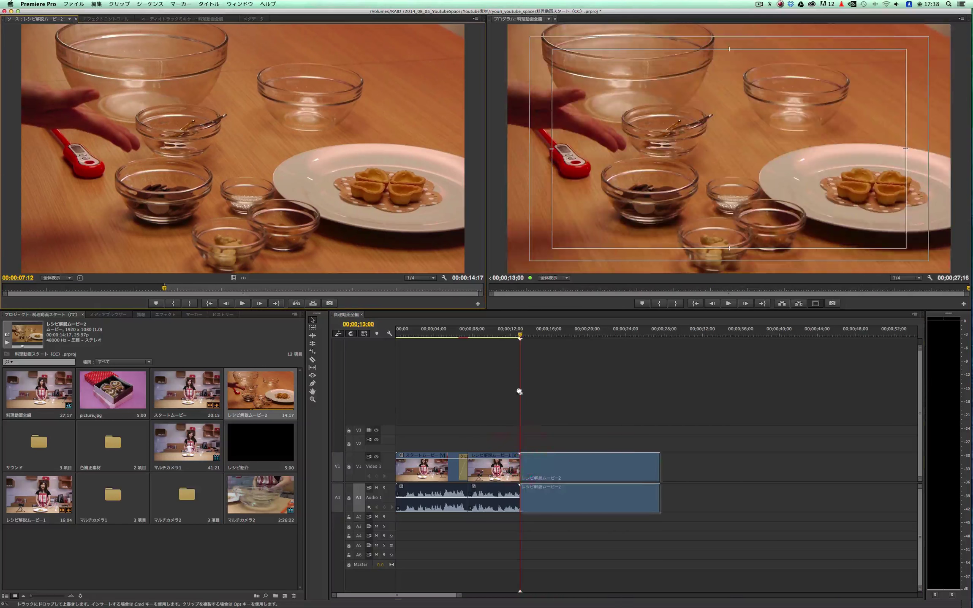
- Play the 27;17 sequence in the Program Monitor to check the joined footage
left_click(674, 289)
left_click(730, 303)
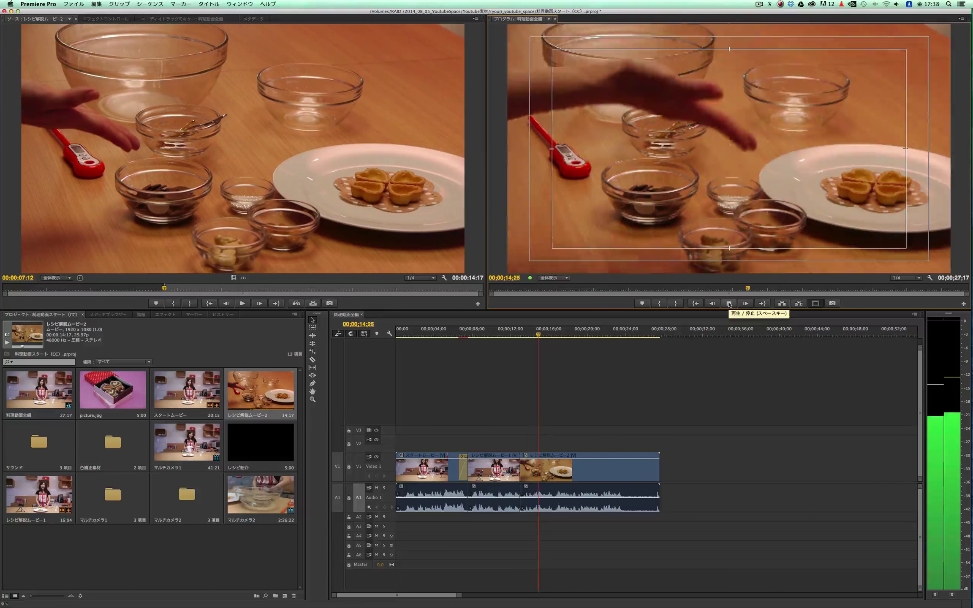
left_click(730, 303)
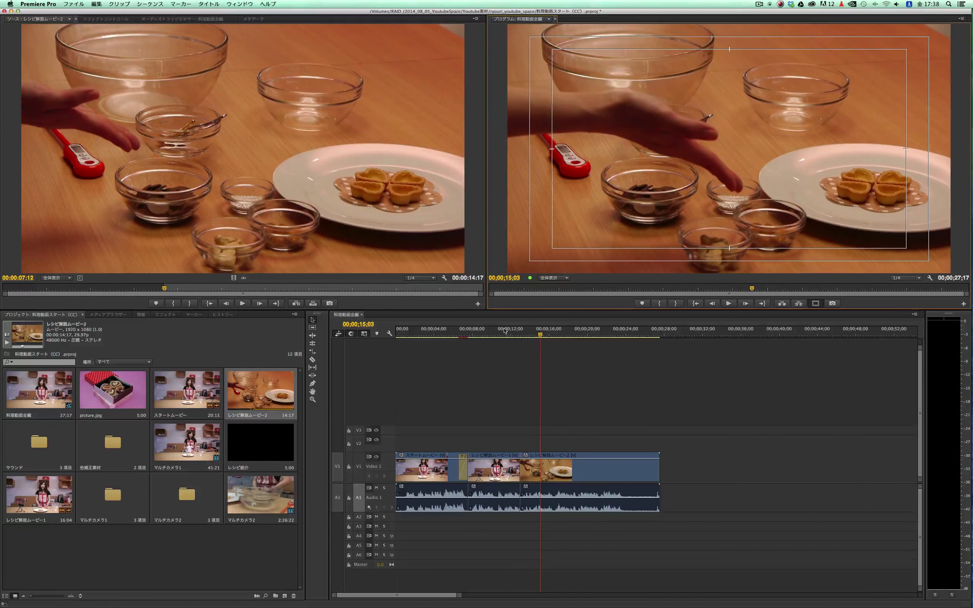
- Open the サウンド bin and load sound1.mp3 into the Source monitor
double_click(40, 443)
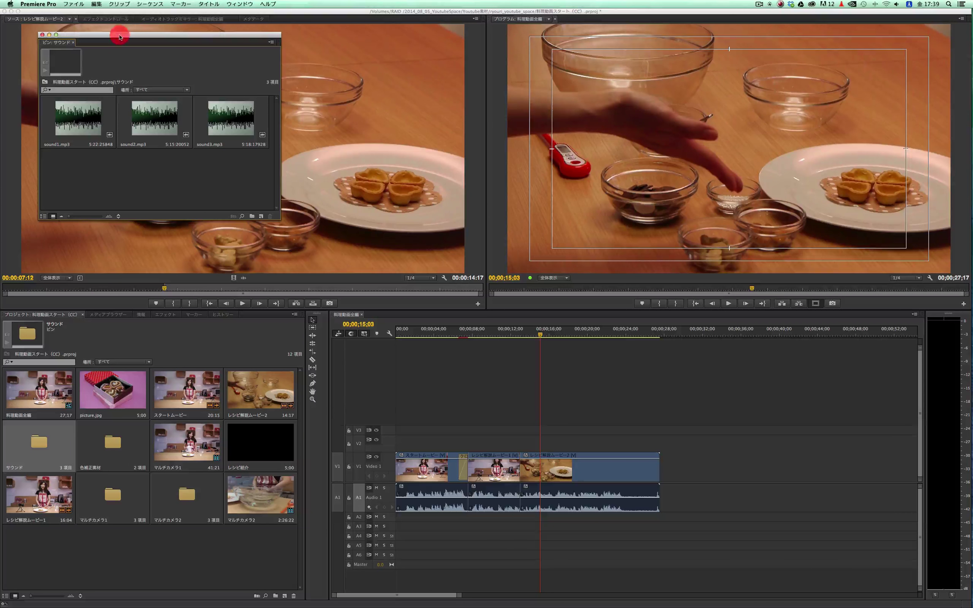
left_click_drag(121, 38, 227, 312)
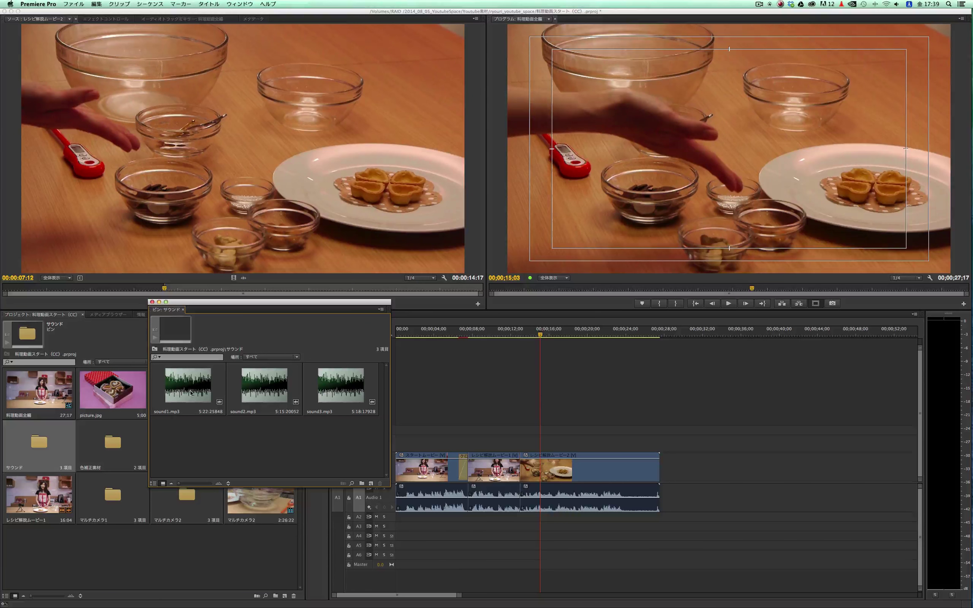
double_click(191, 393)
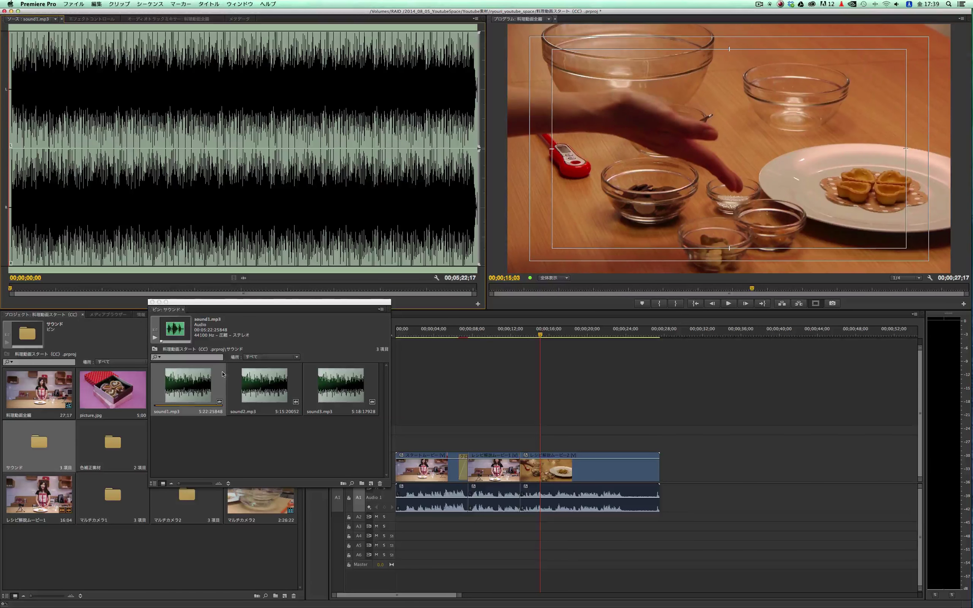
- Audition sound1.mp3 in the Source monitor, then stop the preview and move the bin aside
left_click_drag(247, 306, 238, 353)
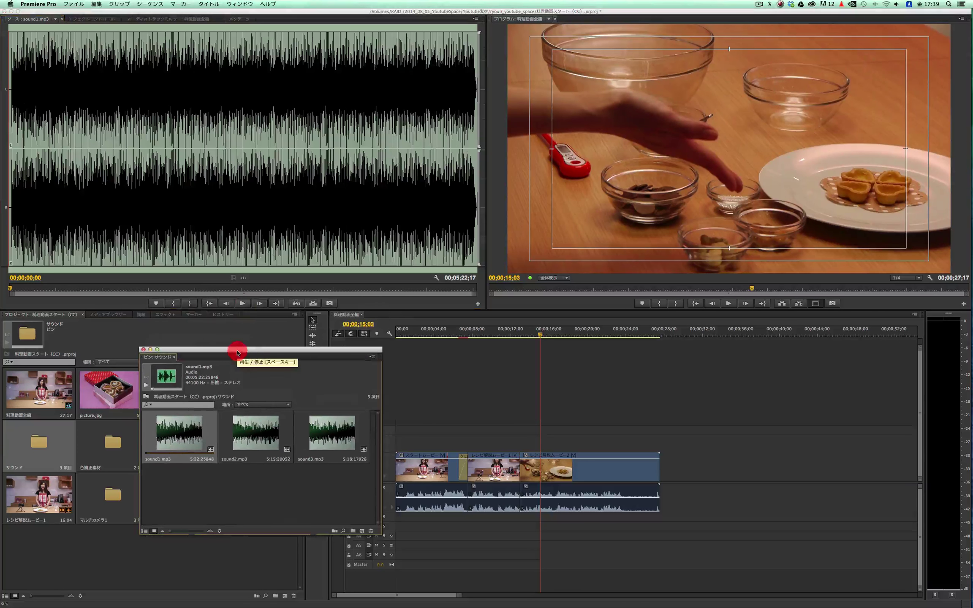
left_click(243, 304)
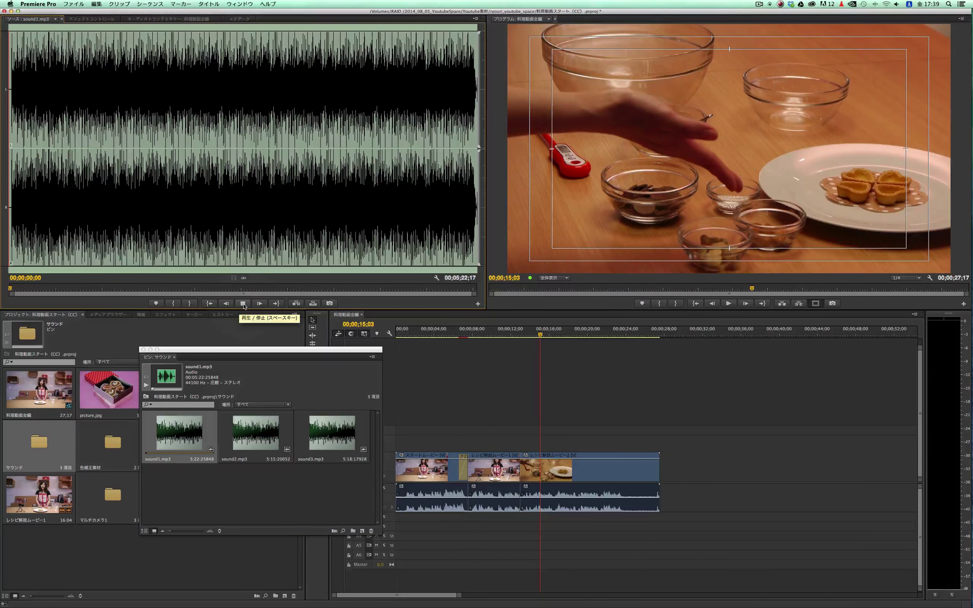
left_click(243, 304)
left_click(243, 305)
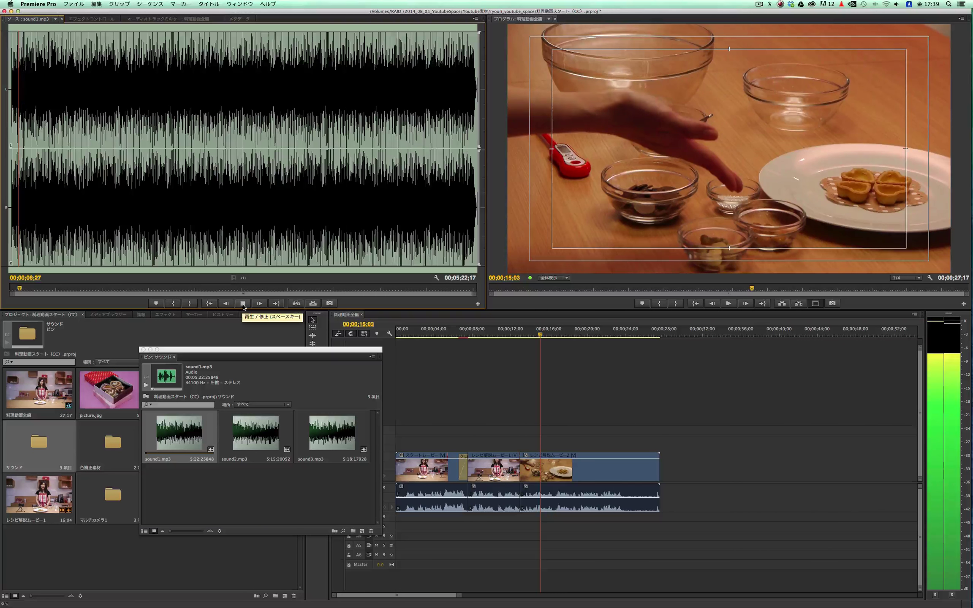
left_click(243, 304)
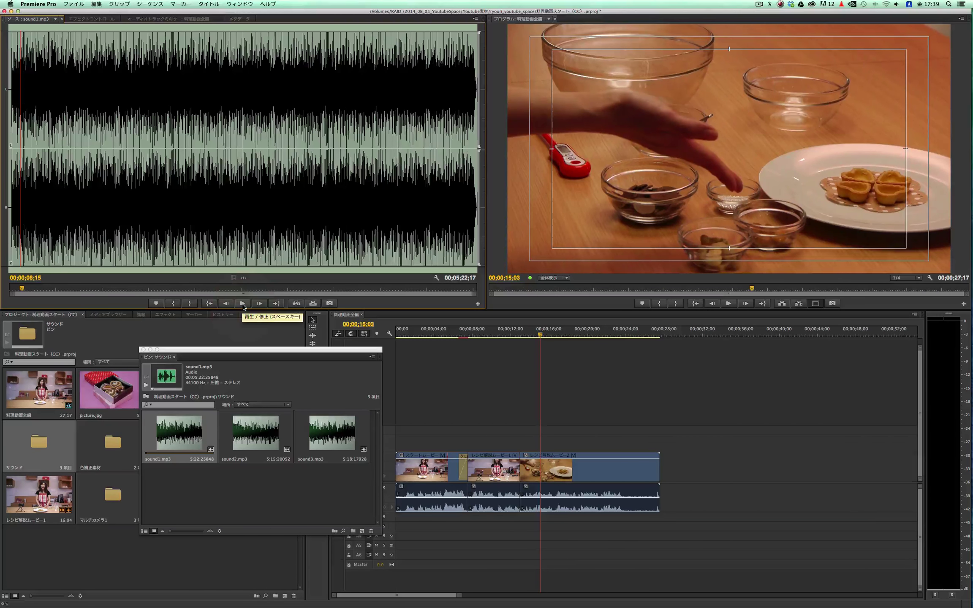
mouse_move(244, 350)
left_mouse_down()
mouse_move(168, 287)
mouse_move(155, 304)
left_mouse_up()
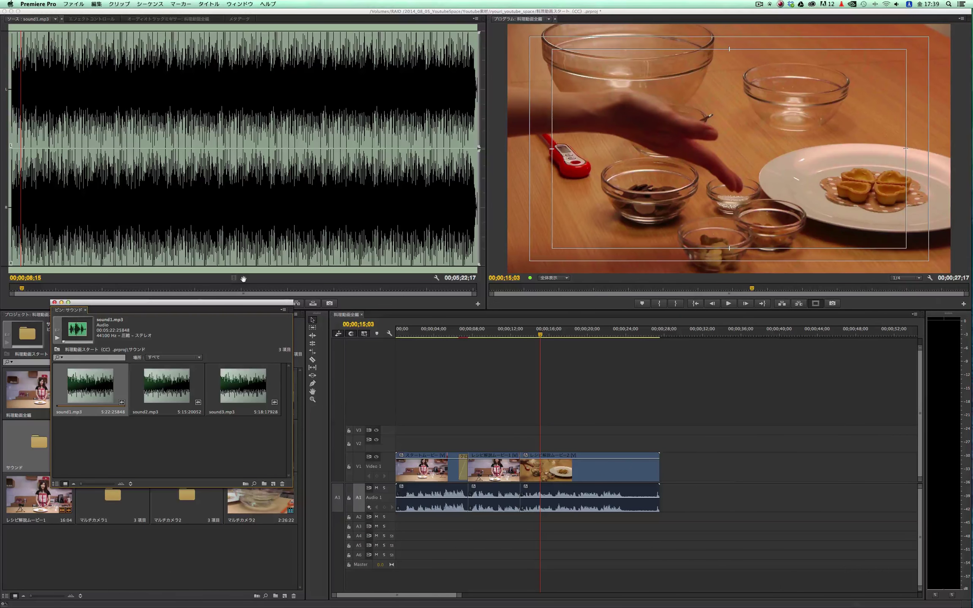
- Place only the audio of sound1.mp3 on track A2 at 00;00, then return to the sequence start
left_click(243, 279)
left_click_drag(290, 335, 401, 521)
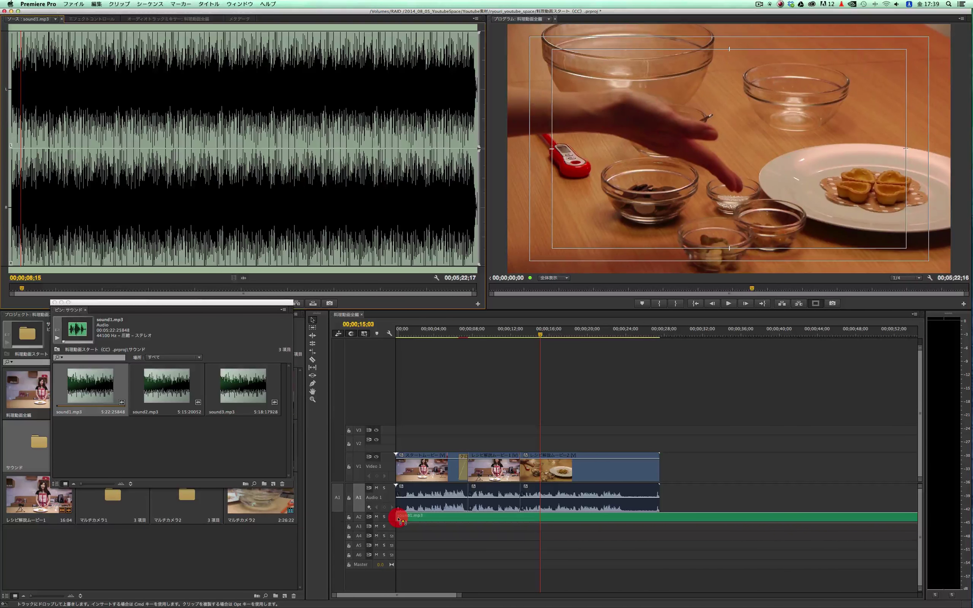
left_click_drag(399, 520, 399, 520)
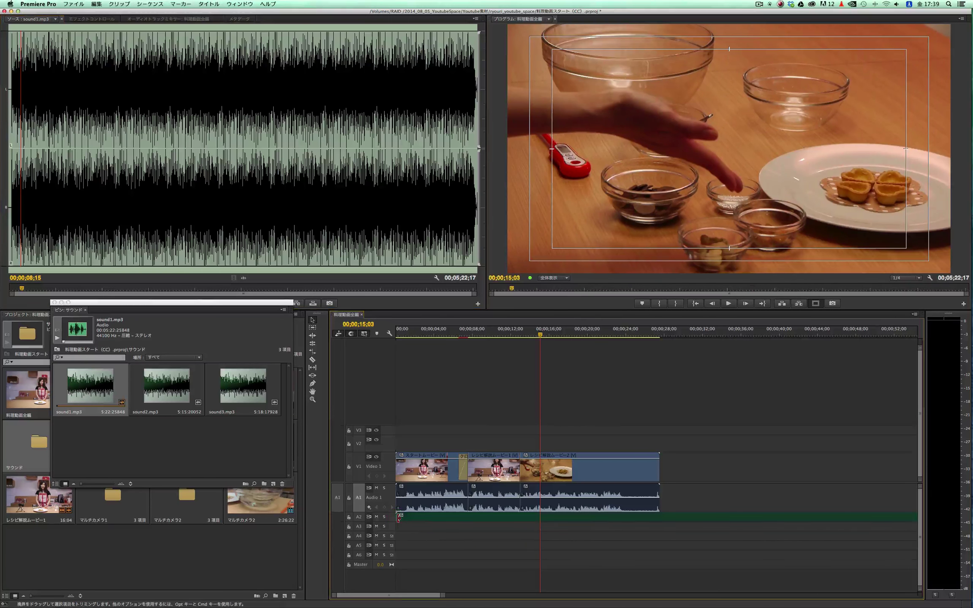
left_click(469, 517)
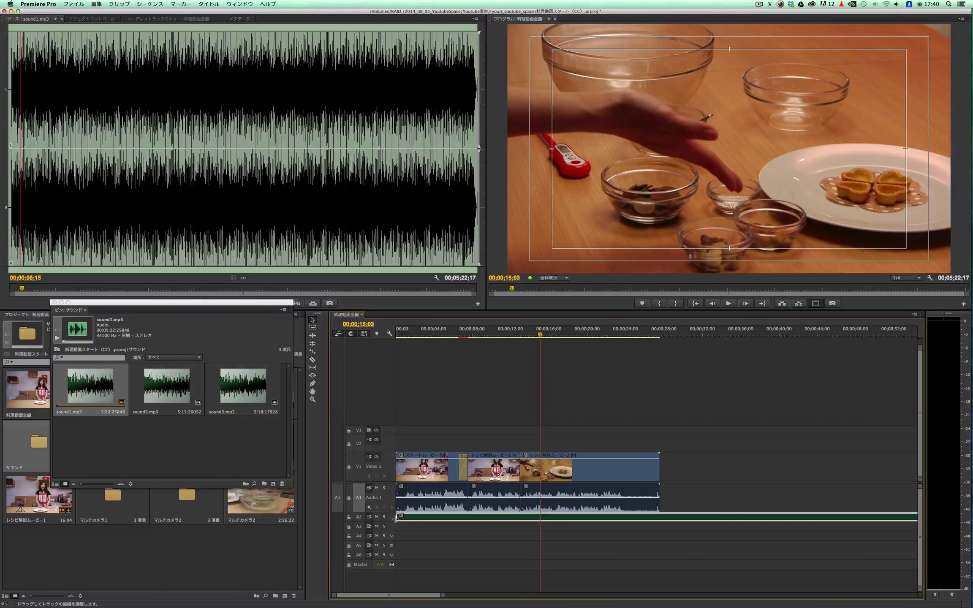
left_click(394, 333)
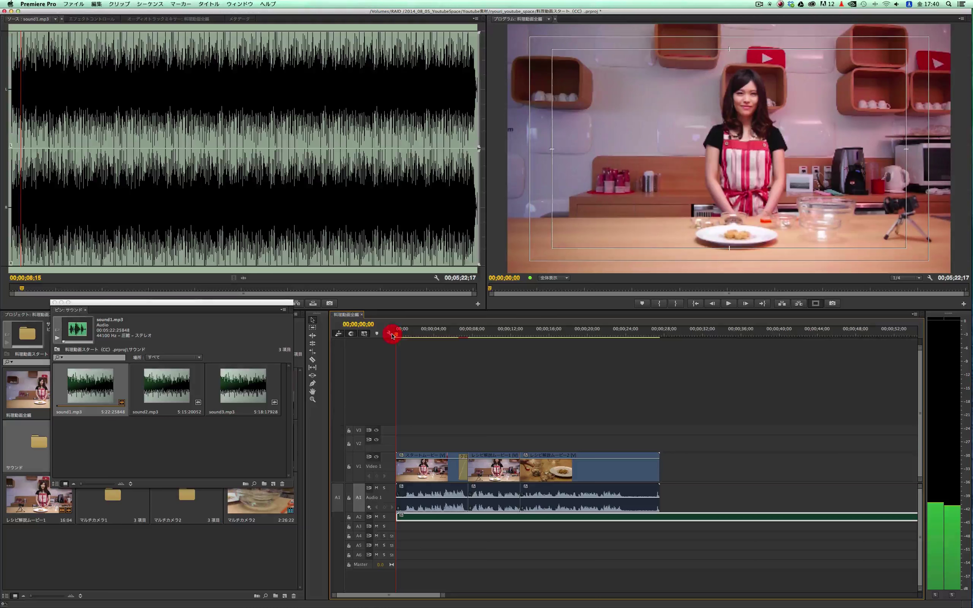
left_click(730, 303)
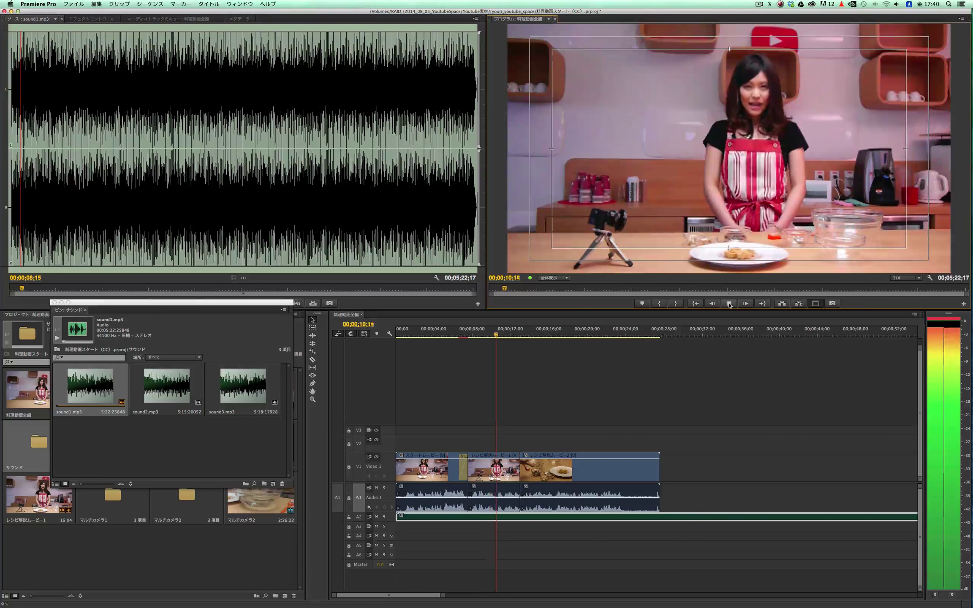
left_click(729, 304)
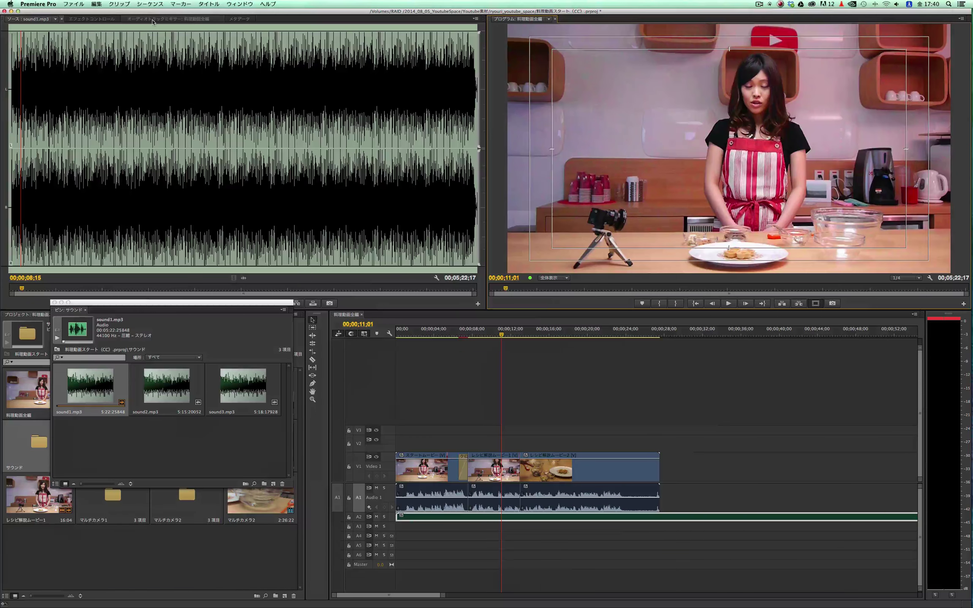
- Show the Audio Track Mixer and play back from about 4 seconds to hear the mix
left_click(153, 20)
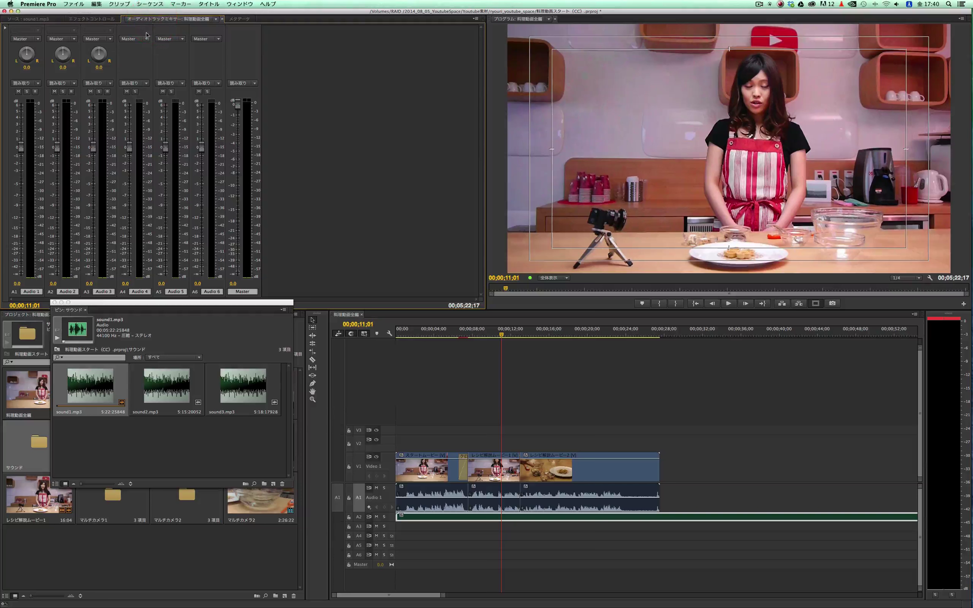
left_click_drag(491, 334, 413, 333)
left_click(729, 303)
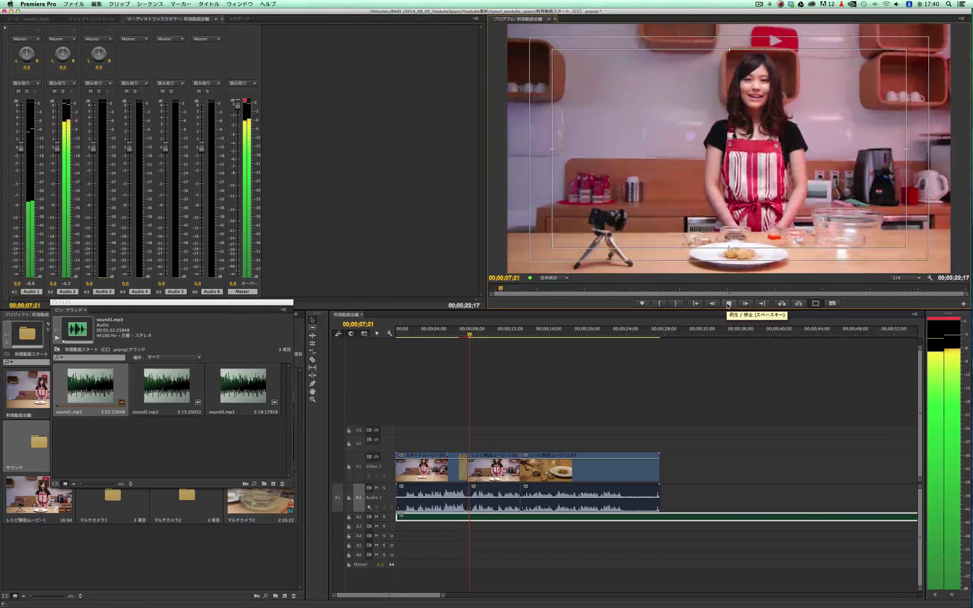
left_click(729, 304)
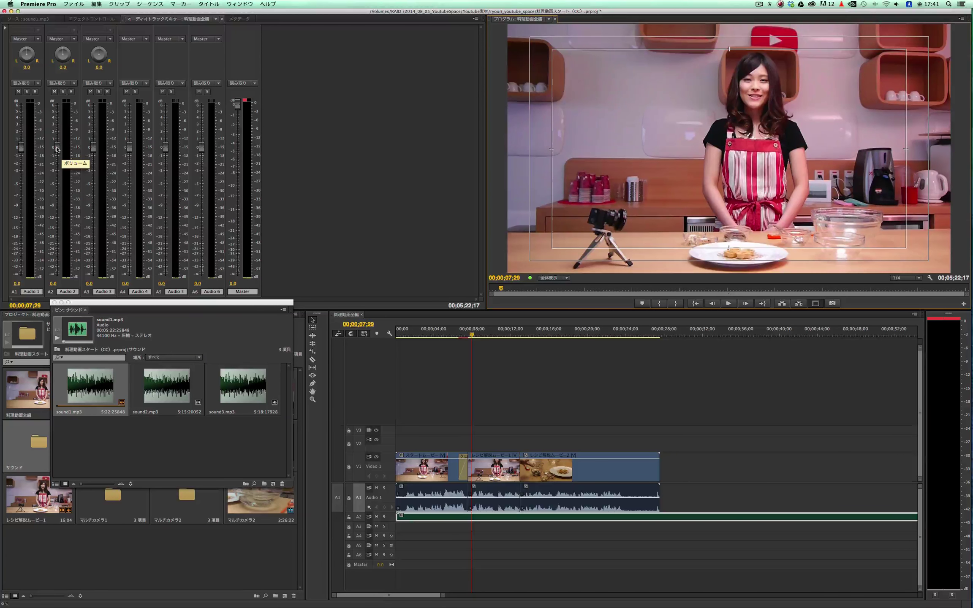
- Raise Audio 1 to +6 dB and lower the Audio 2 music to about -11.4 dB while checking playback
left_click_drag(21, 147, 20, 103)
left_click_drag(58, 148, 58, 207)
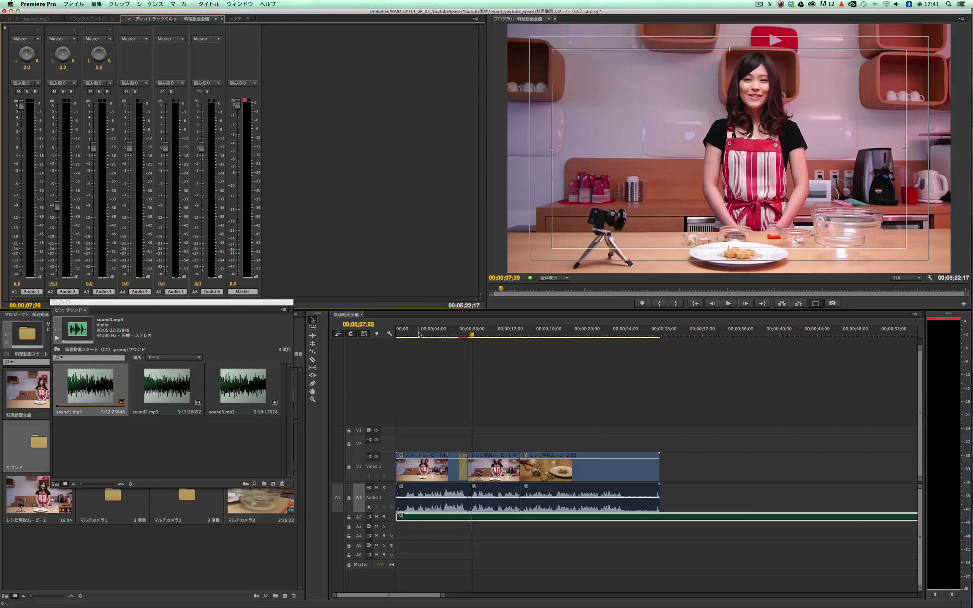
left_click_drag(420, 335, 398, 334)
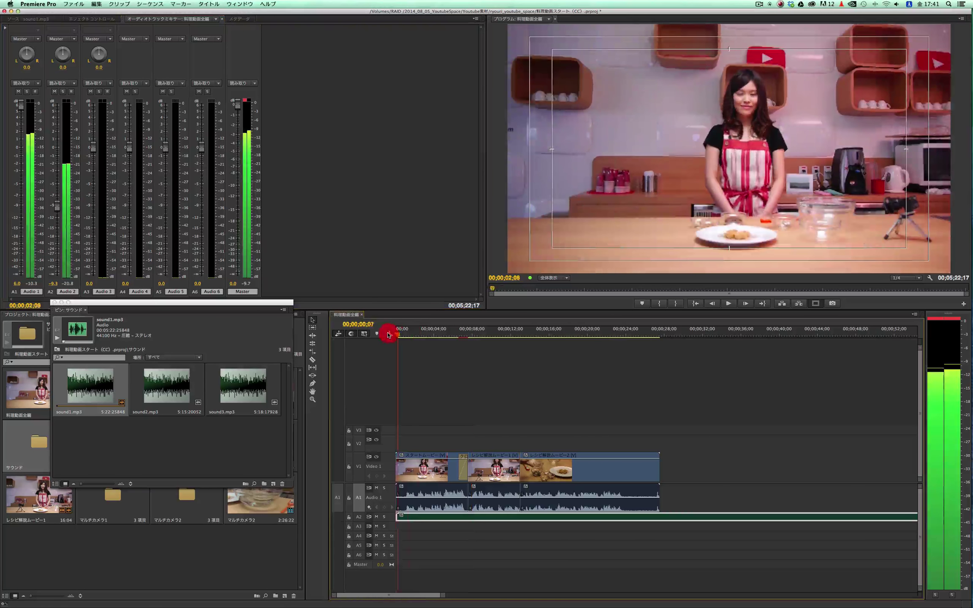
left_click(731, 304)
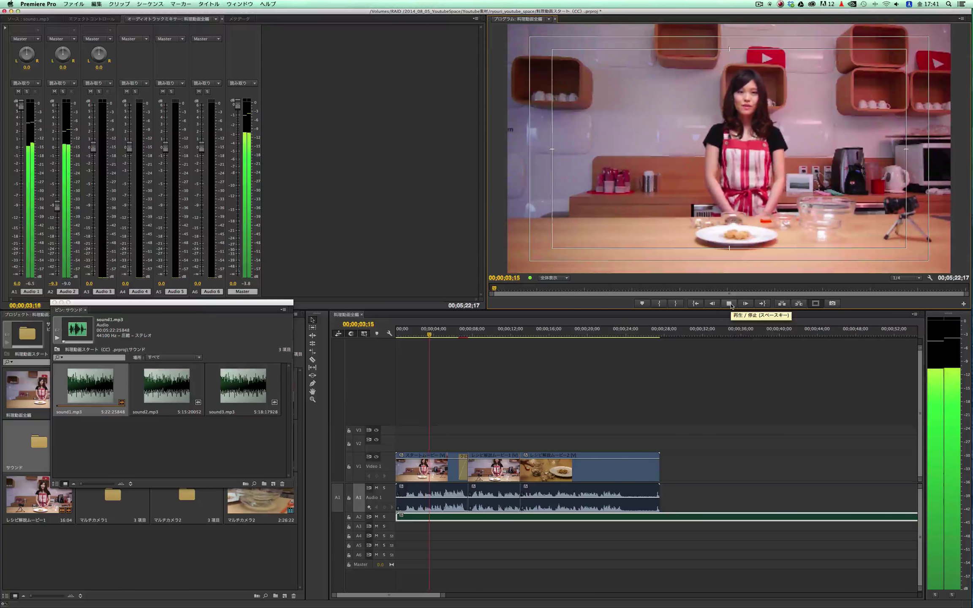
left_click_drag(57, 207, 58, 218)
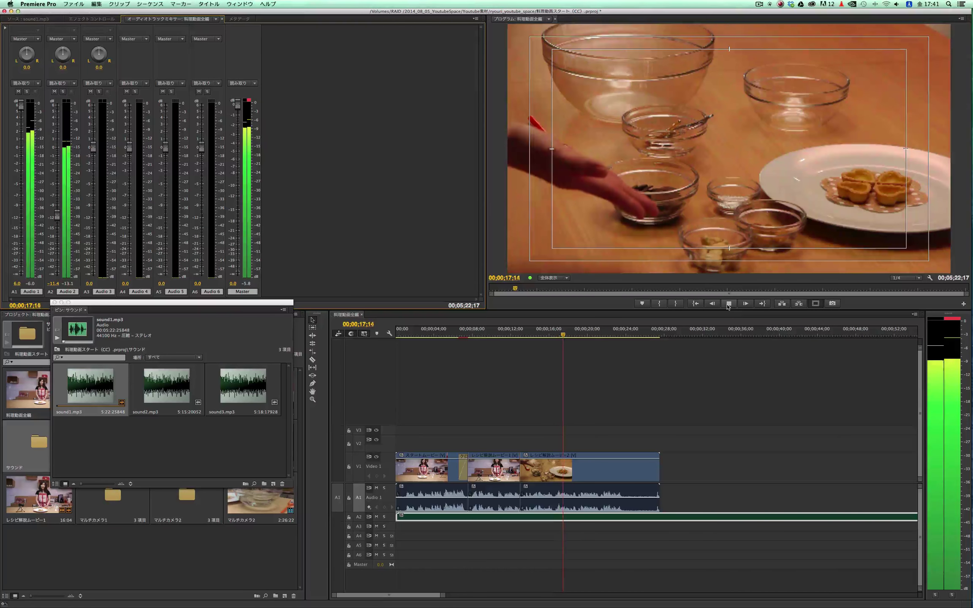
left_click(728, 304)
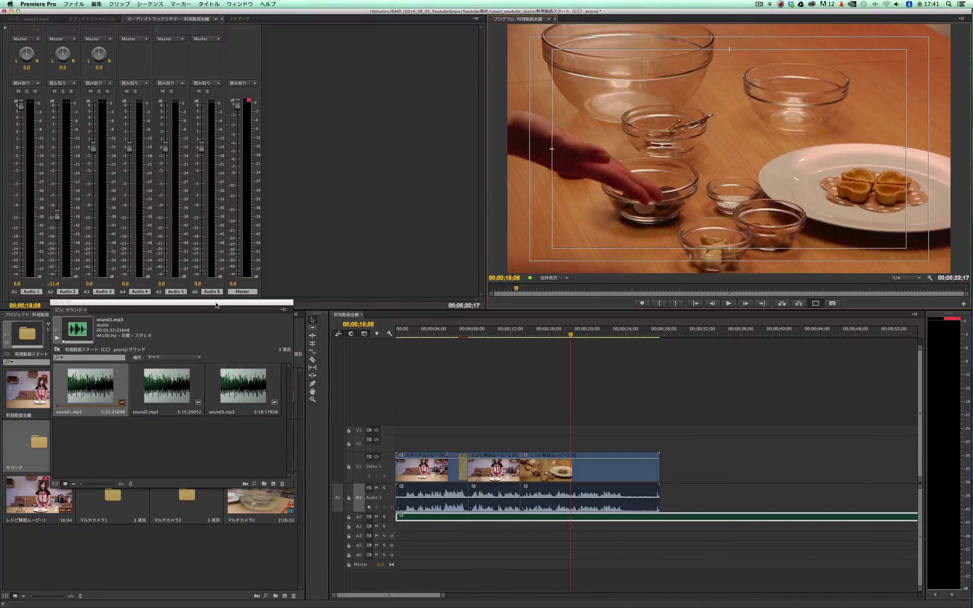
- Drop the マルチカメラ1 sequence after the last V1 clips at the 27;17 mark
left_click_drag(219, 304, 235, 528)
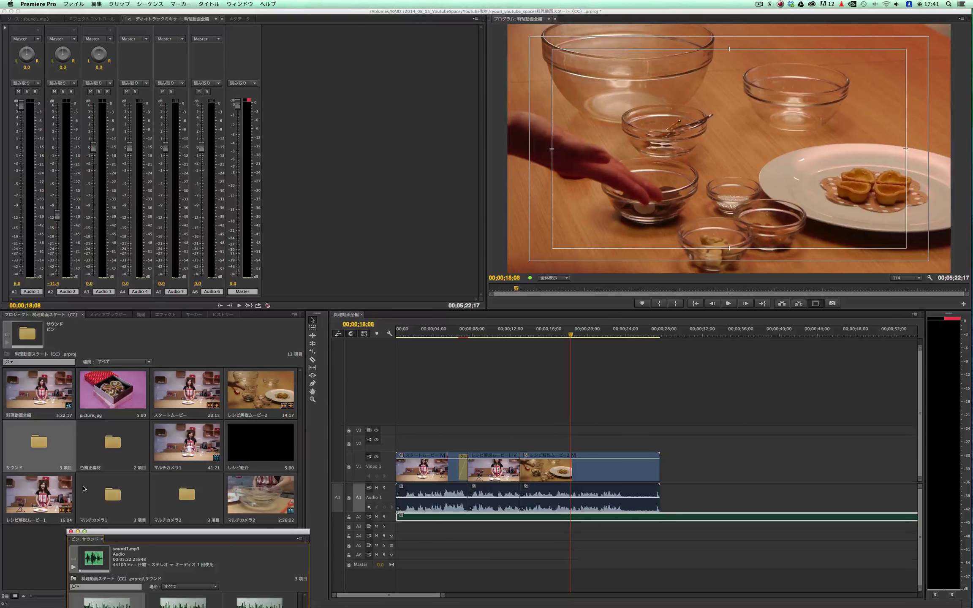
left_click(44, 395)
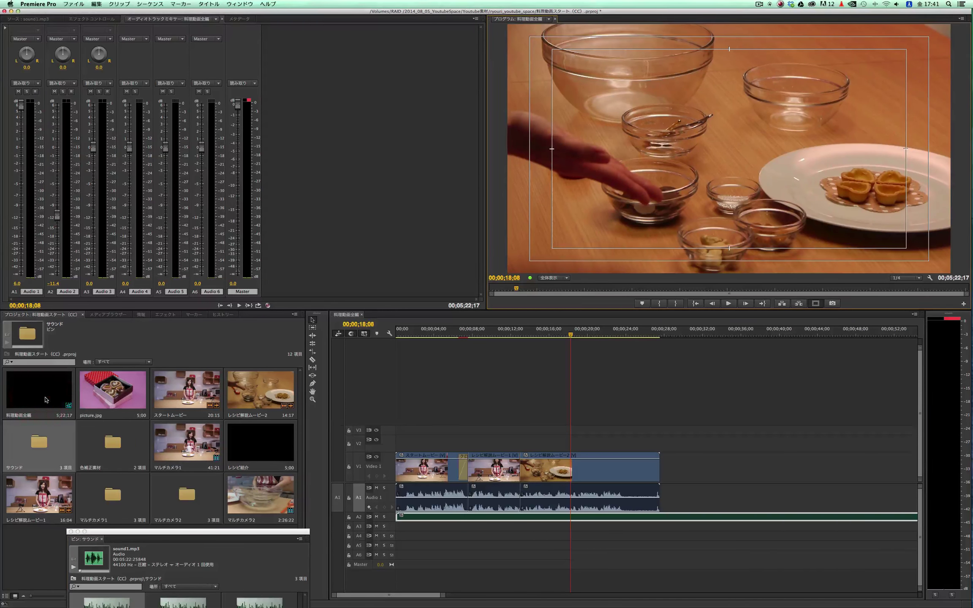
mouse_move(187, 443)
left_mouse_down()
mouse_move(673, 458)
mouse_move(664, 474)
left_mouse_up()
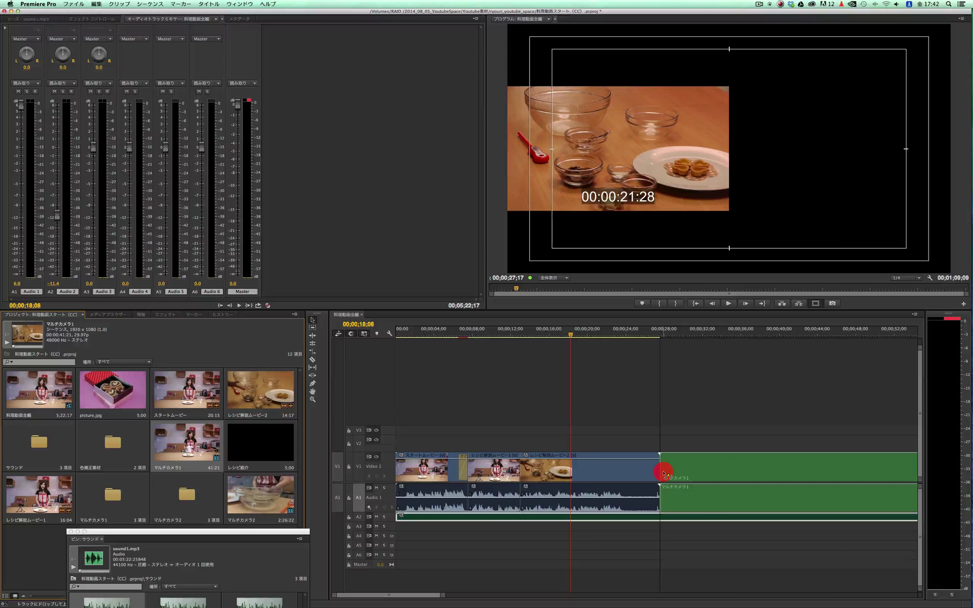
left_click_drag(664, 474, 665, 473)
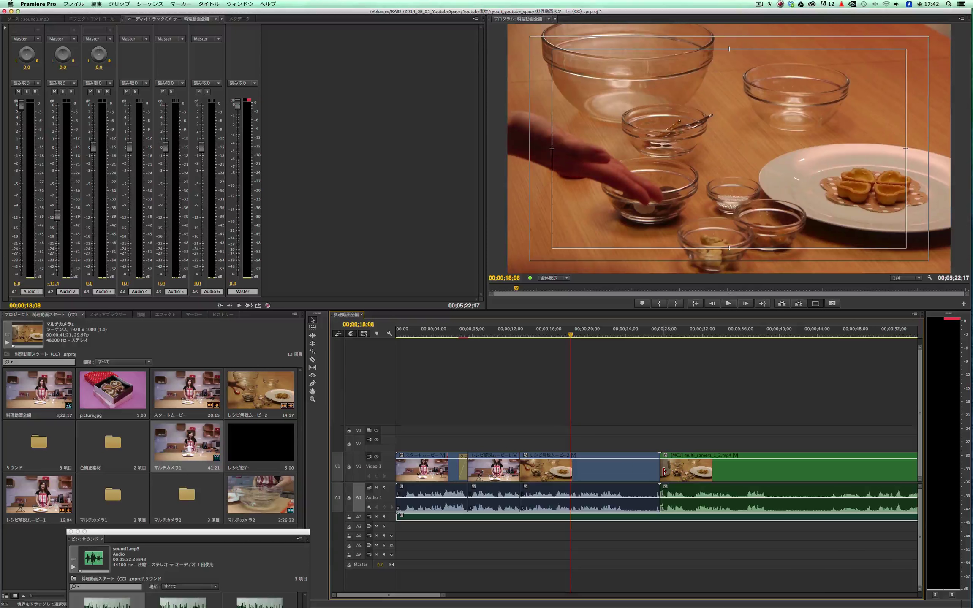
- Switch the Program monitor to Multi-Camera view and move the playhead back to about 00;00;14;27
left_click_drag(443, 595, 521, 596)
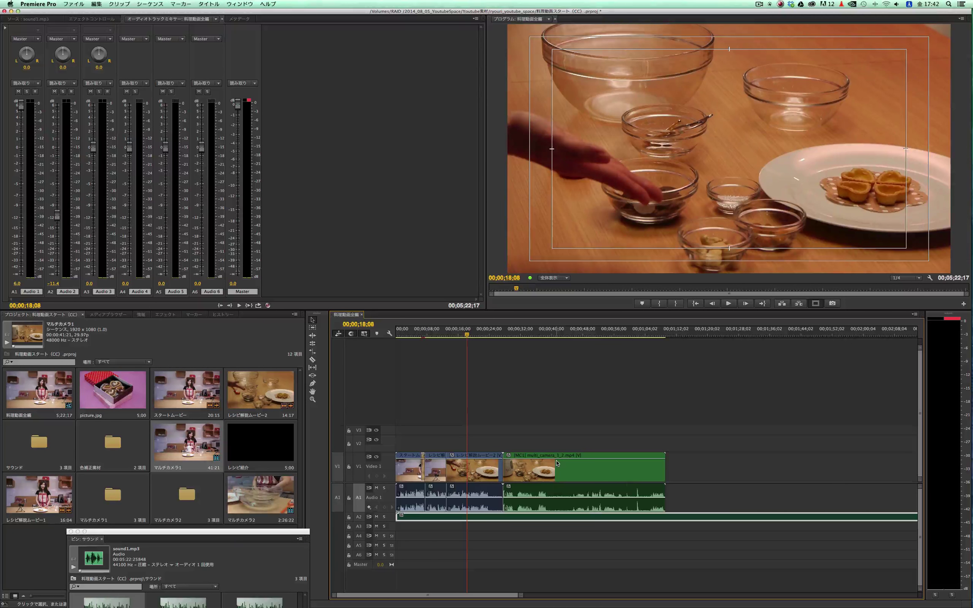
left_click(961, 20)
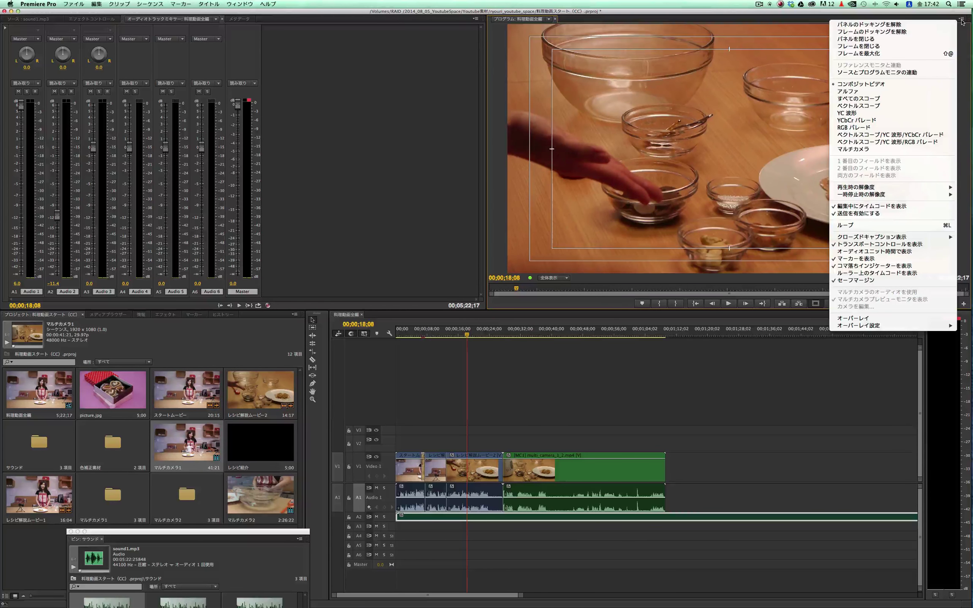
left_click(917, 150)
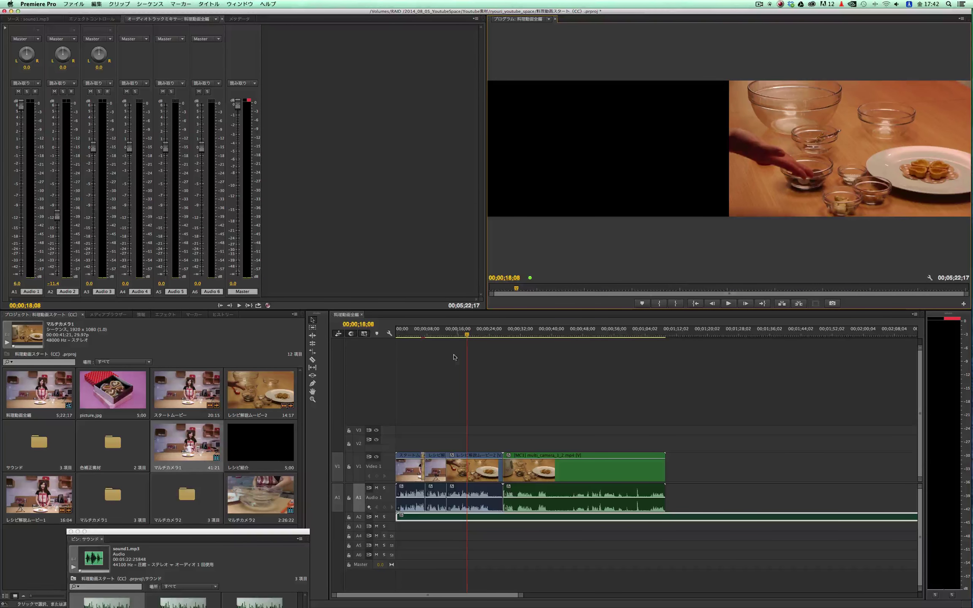
mouse_move(461, 334)
left_mouse_down()
mouse_move(453, 337)
mouse_move(505, 339)
left_mouse_up()
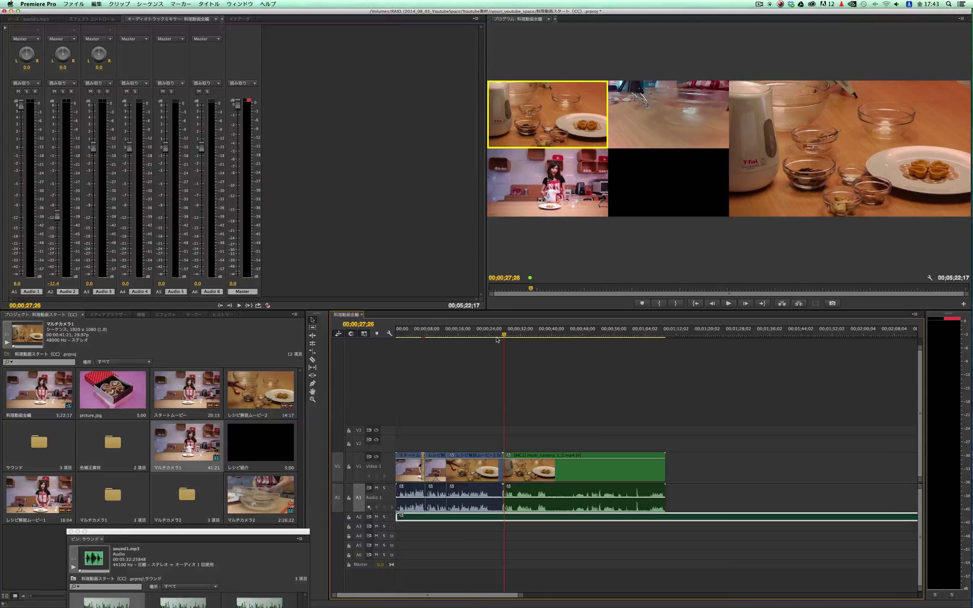
- Try camera angles 2, 3, 1 and 2, then settle on angle 3, the cook's wide shot
left_click(625, 130)
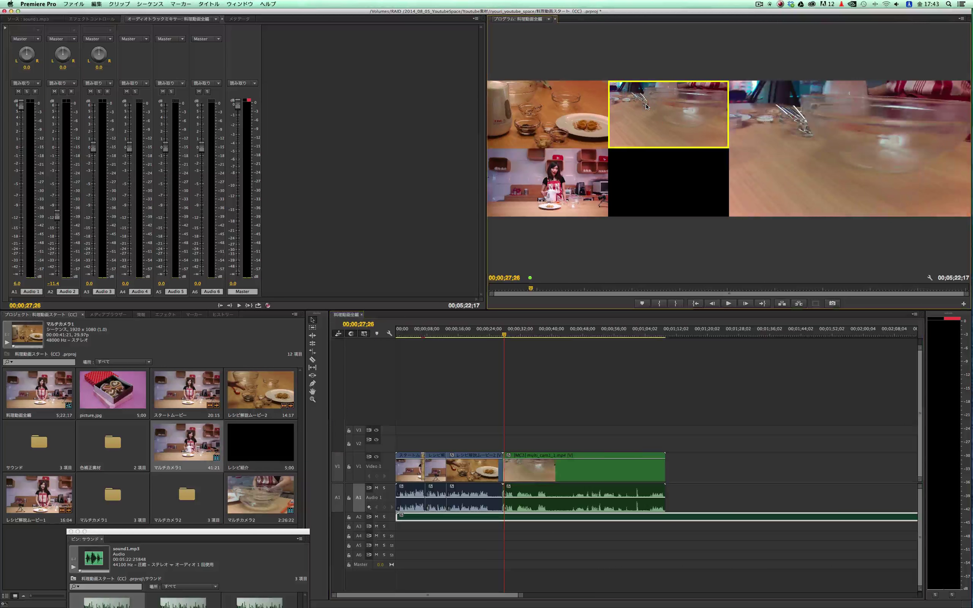
left_click(569, 170)
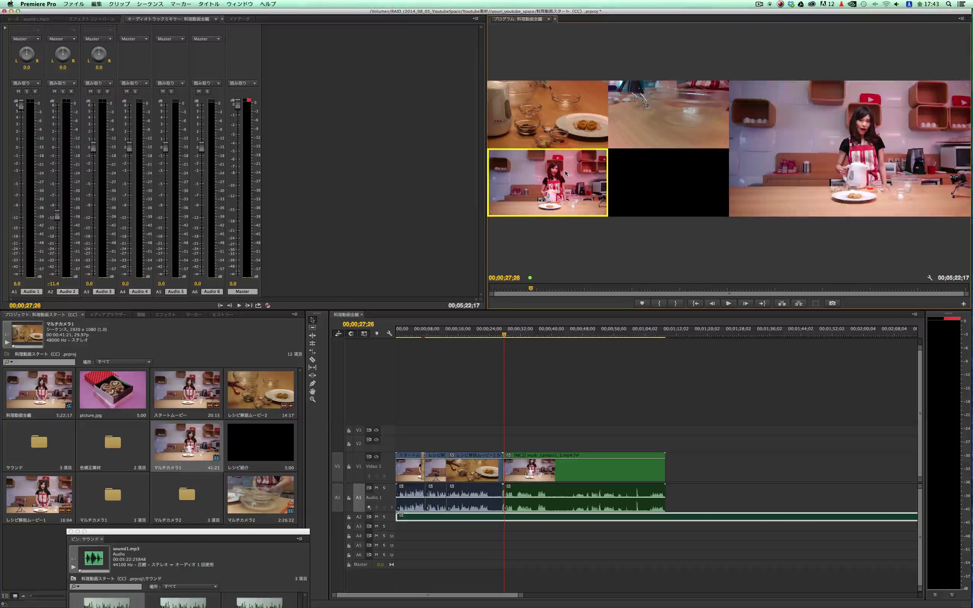
left_click(550, 119)
left_click(633, 116)
left_click(569, 176)
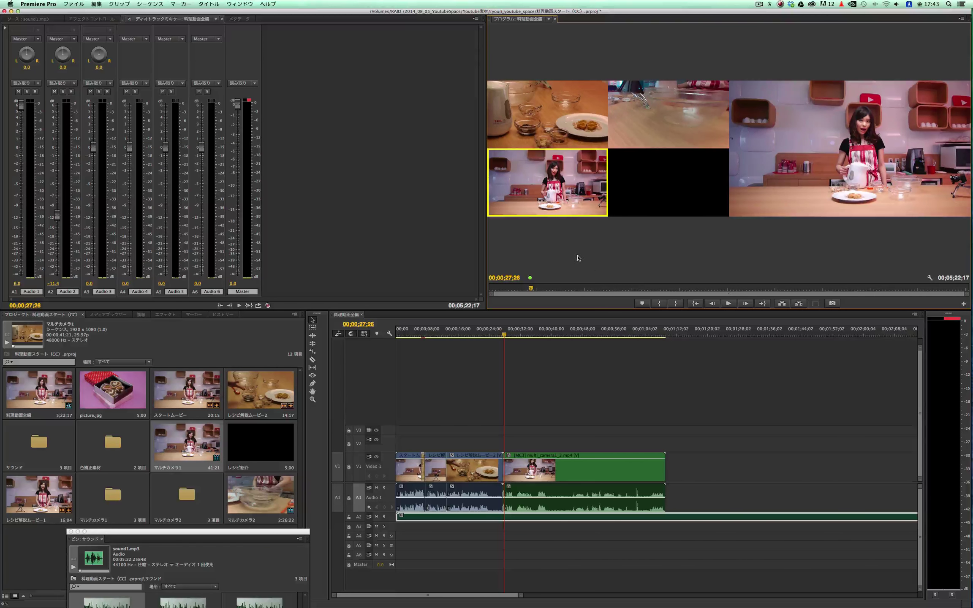
- During playback, cut live between overhead bowl, wide cook, bowls close-up and mixing-bowl angles
left_click(730, 304)
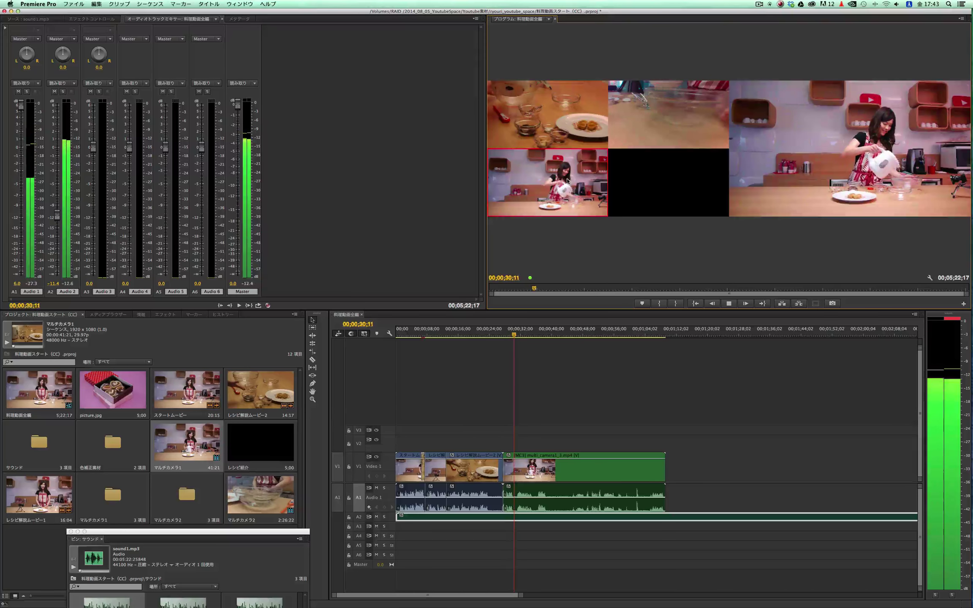
left_click(679, 111)
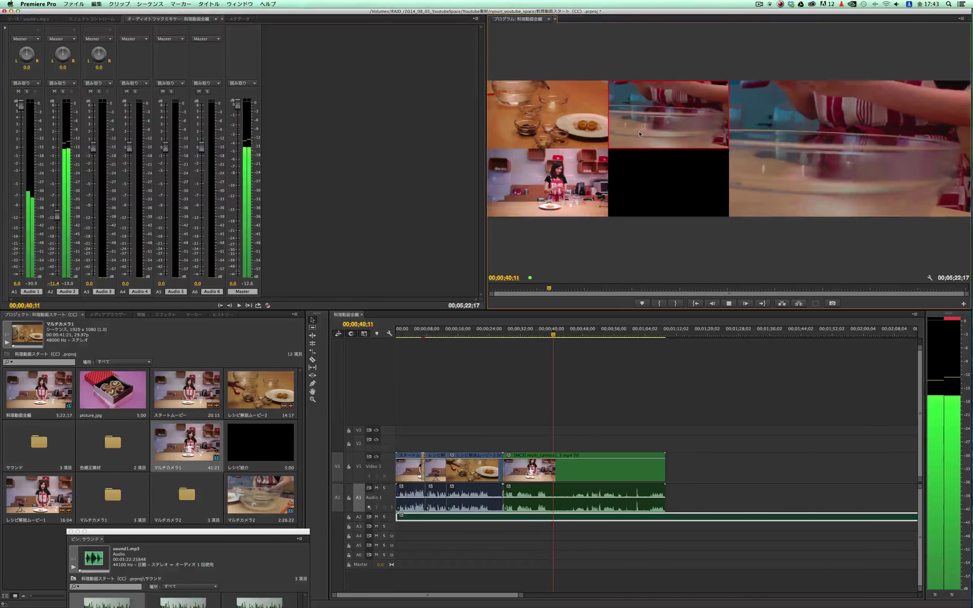
left_click(575, 177)
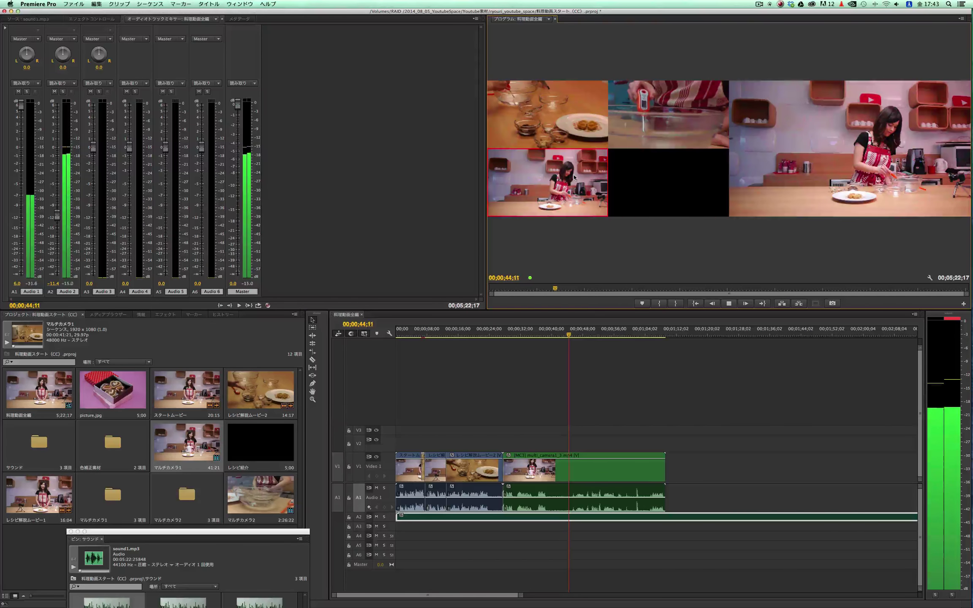
left_click(568, 119)
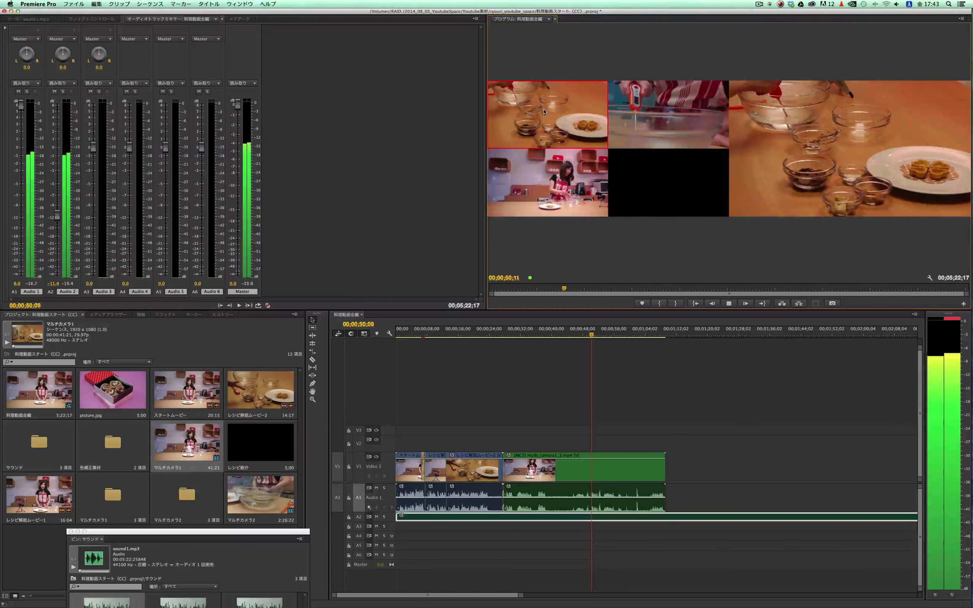
left_click(567, 172)
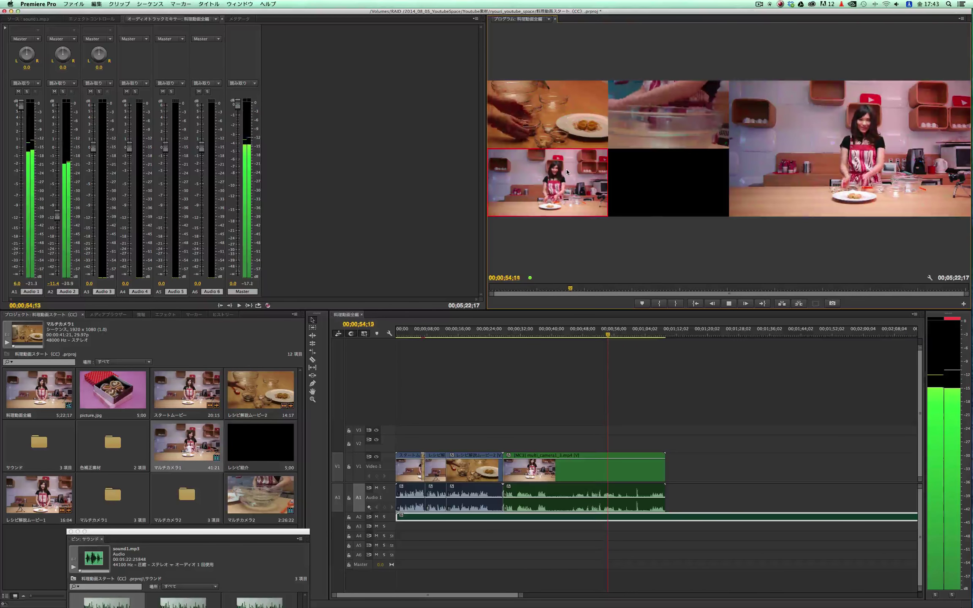
left_click(576, 131)
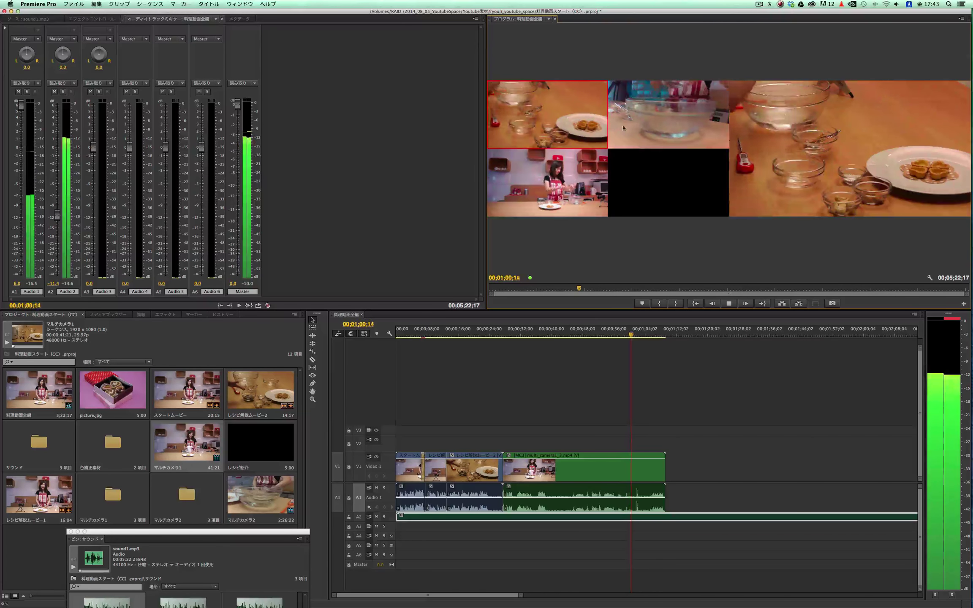
left_click(662, 127)
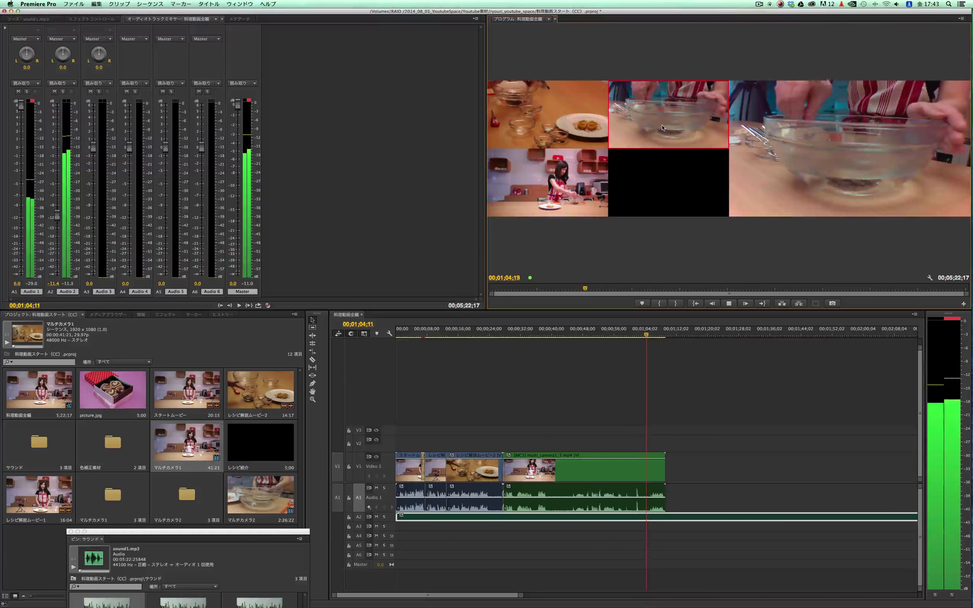
left_click(602, 168)
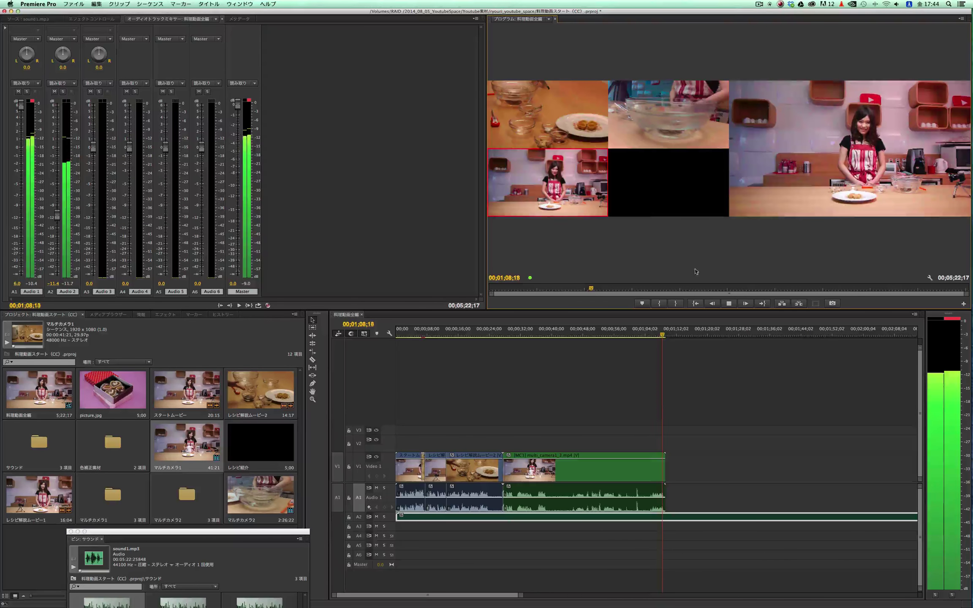
left_click(729, 303)
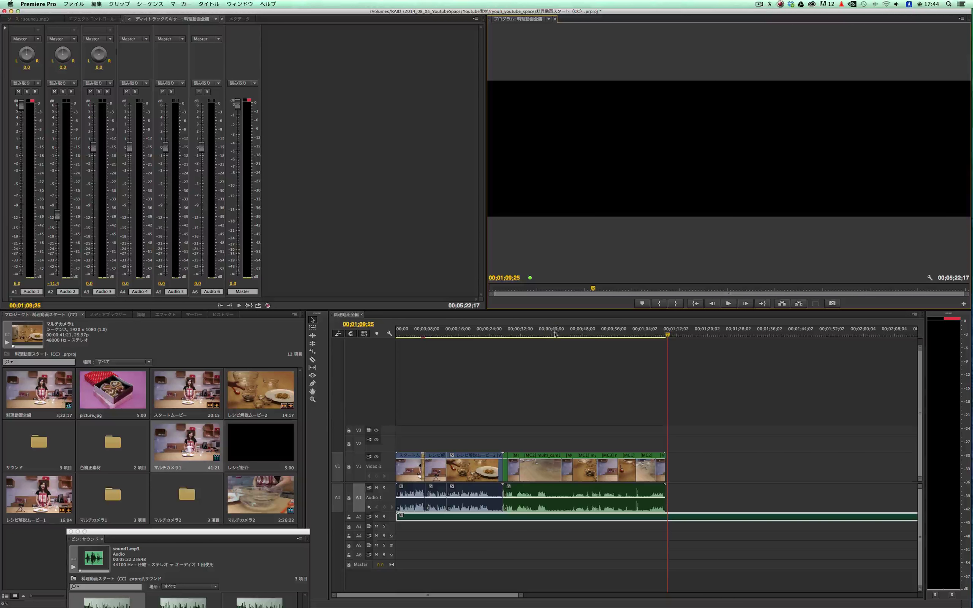
- Change the multicam cut starting around 35 seconds to the bowls close-up
left_click_drag(556, 333, 590, 335)
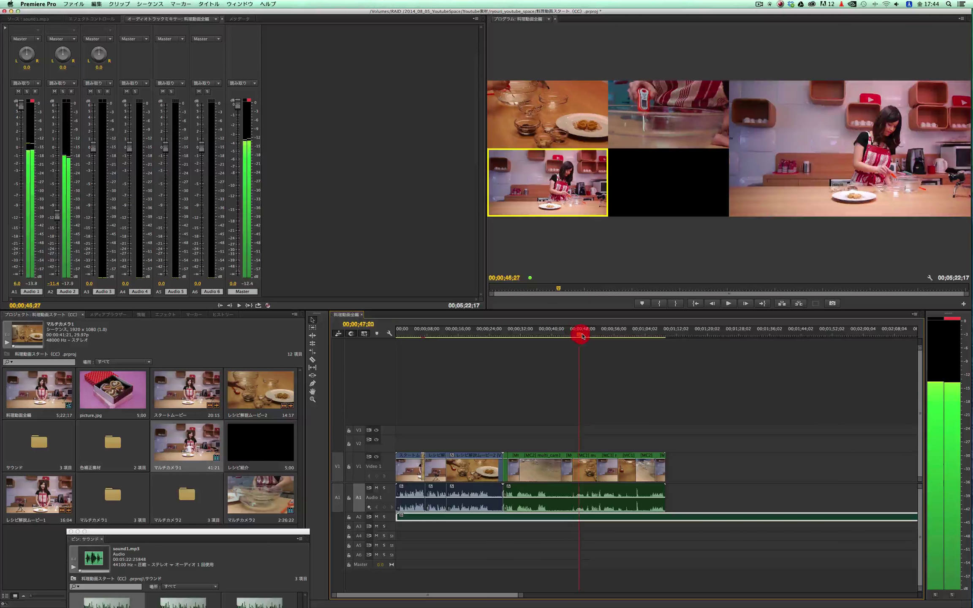
left_click(864, 154)
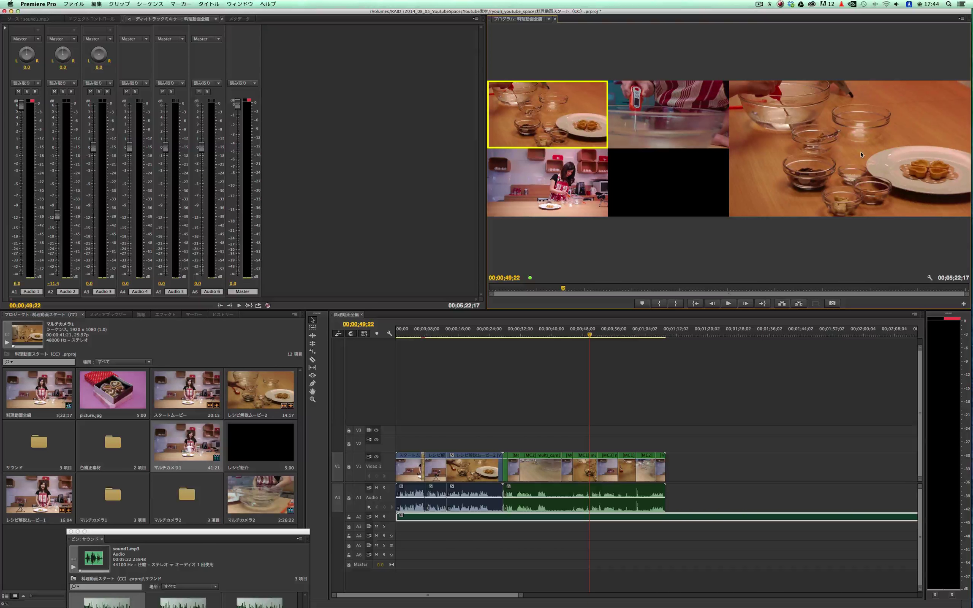
left_click_drag(583, 333, 534, 335)
left_click(571, 269)
left_click(548, 465)
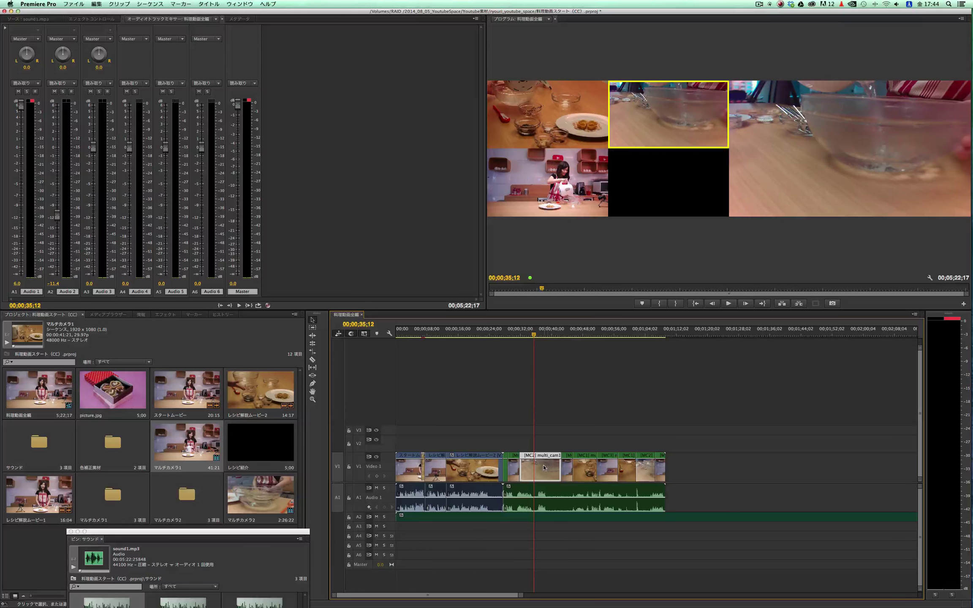
left_click(578, 125)
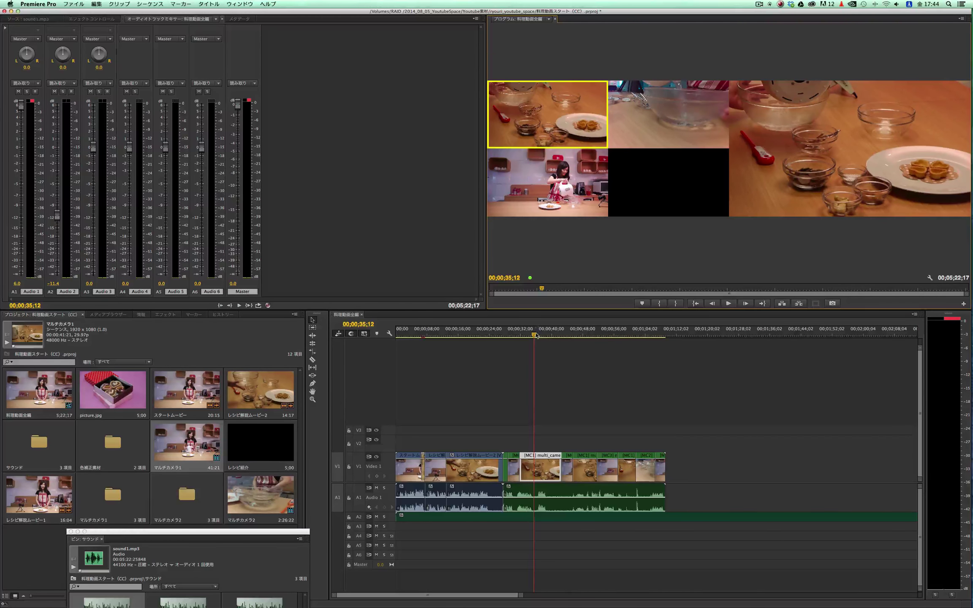
- Switch the cut near 48 seconds to the mixing-bowl camera and review cuts up to about 1:04
left_click_drag(576, 333, 587, 483)
left_click(653, 107)
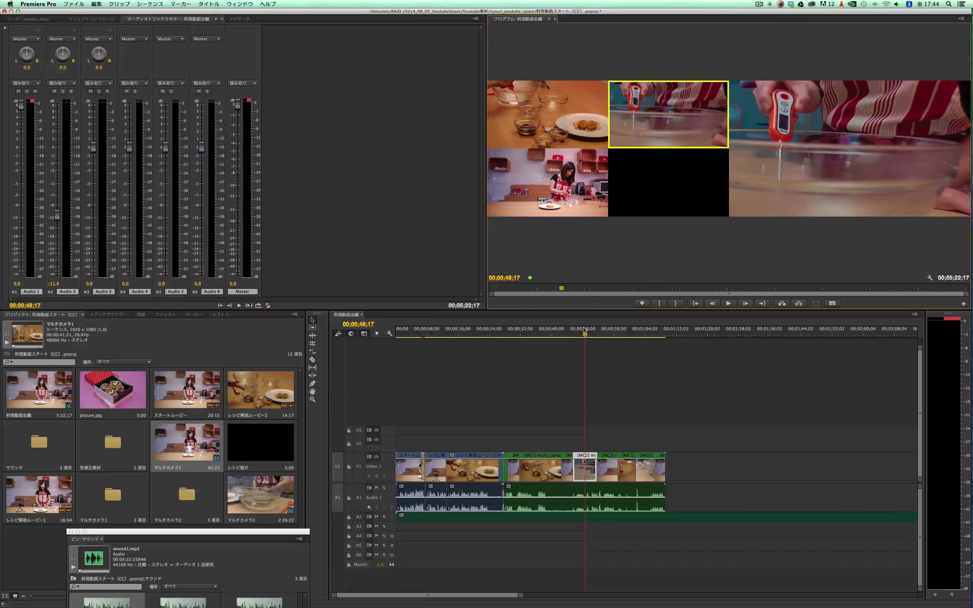
mouse_move(545, 333)
left_mouse_down()
mouse_move(515, 337)
mouse_move(625, 335)
left_mouse_up()
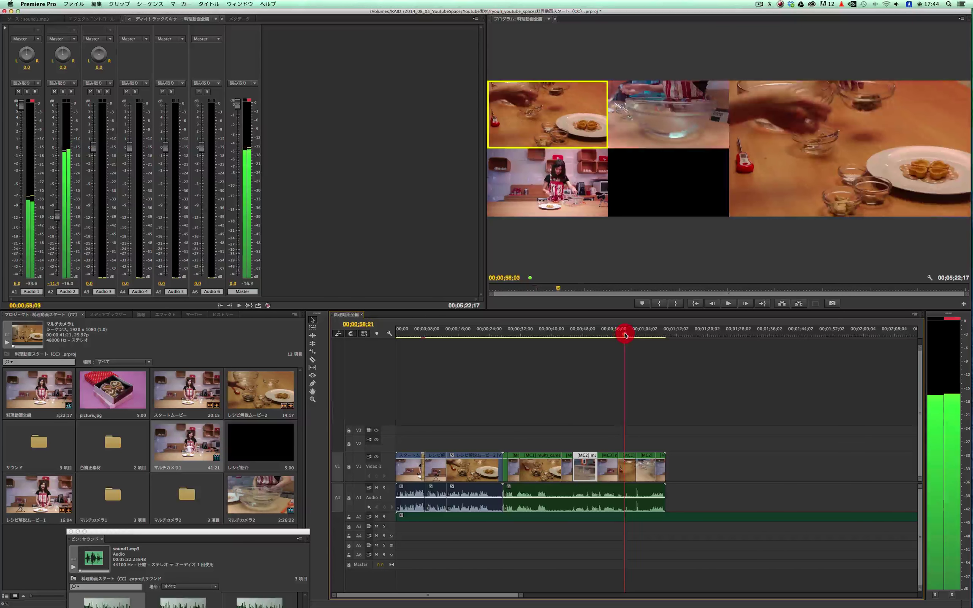
left_click(663, 111)
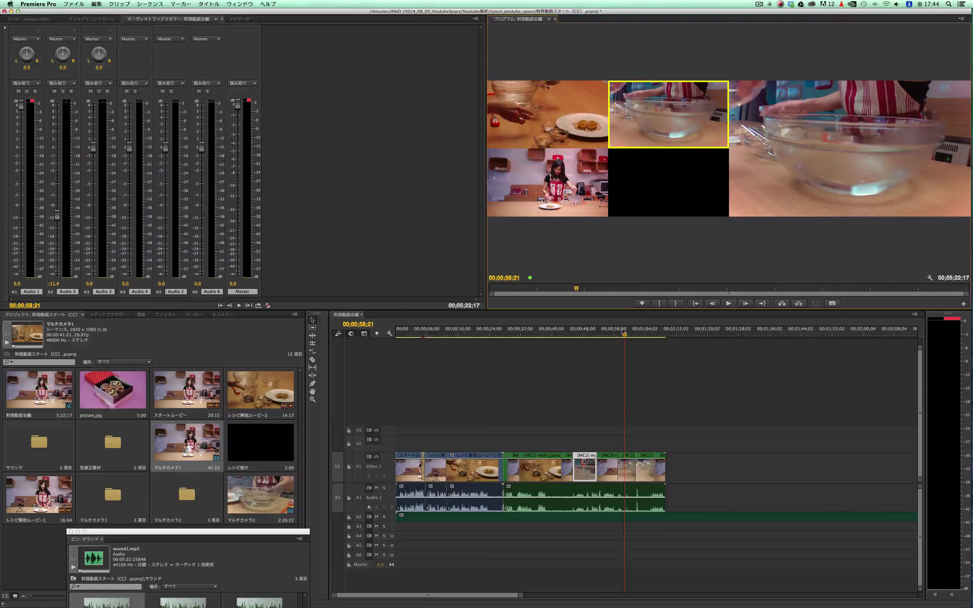
left_click_drag(627, 335, 648, 336)
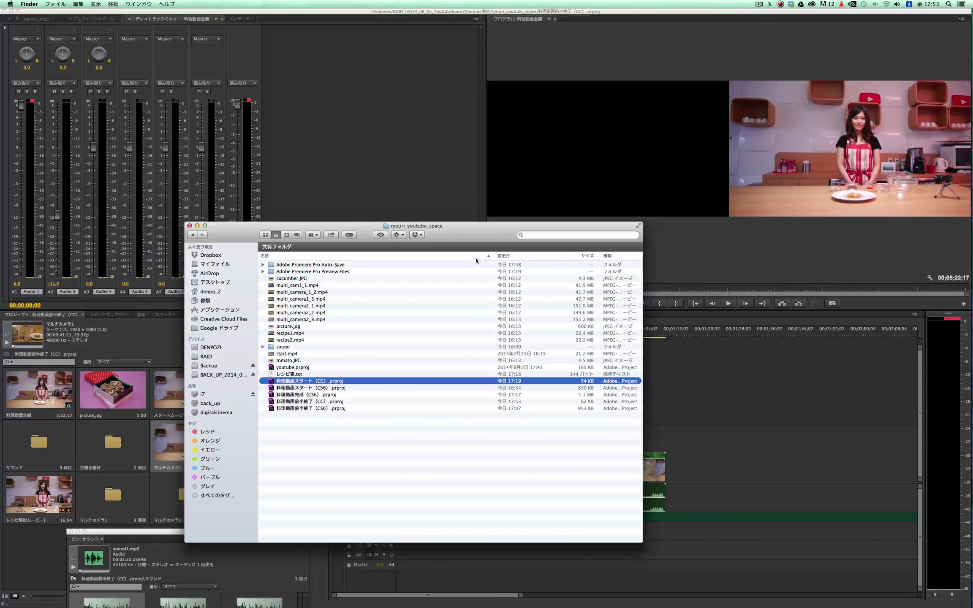
- Minimize the ryouri_youtube_space Finder window and return to the Premiere Pro project
left_click(469, 232)
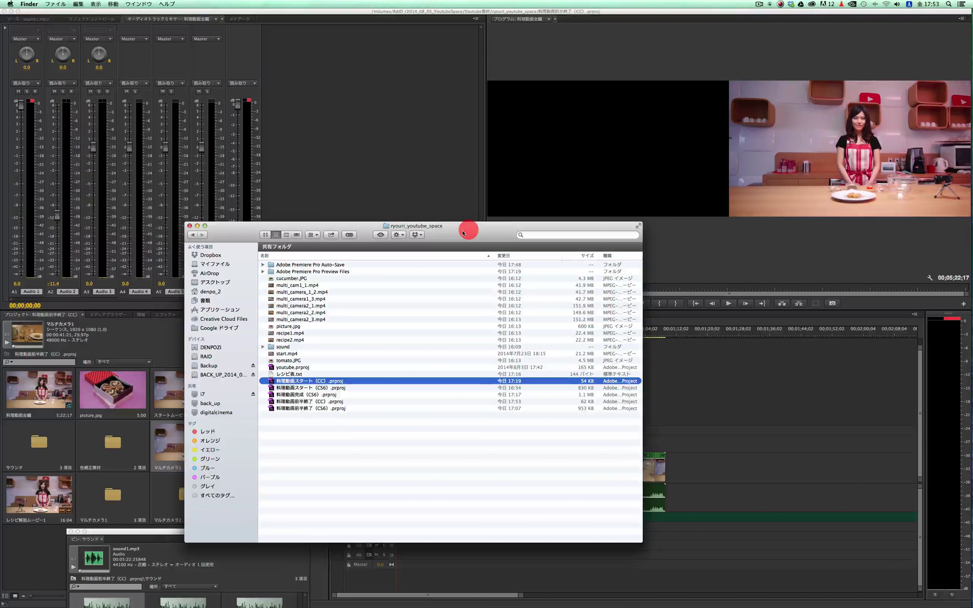
double_click(463, 233)
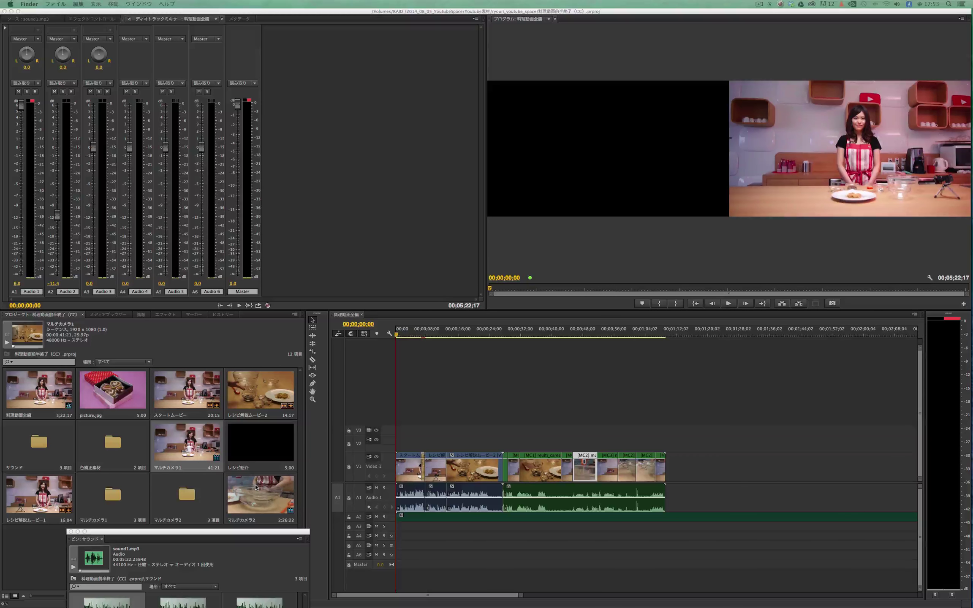
left_click(257, 489)
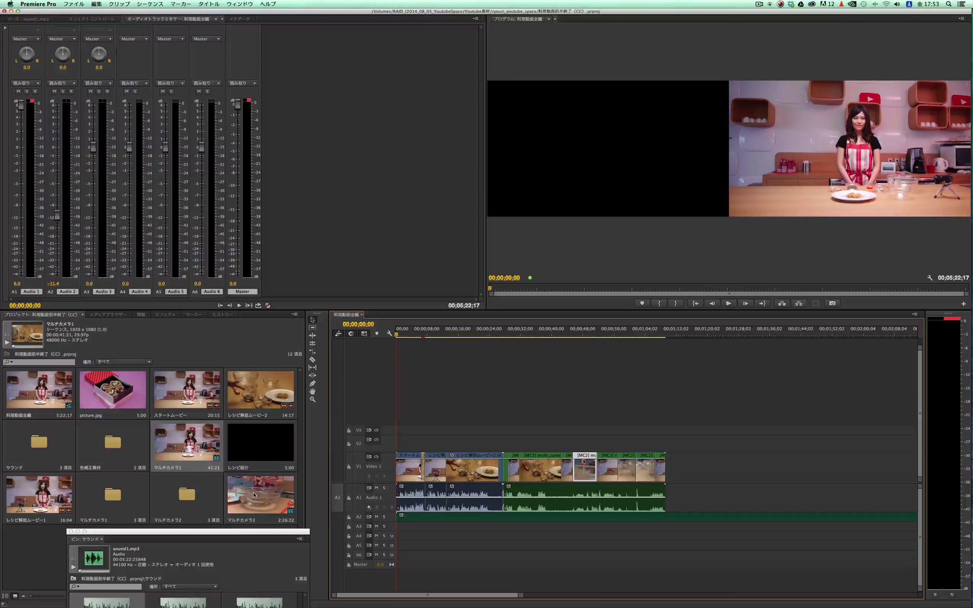
- Move the sound bin aside and append the マルチカメラ2 clip right after the V1 clips
left_click_drag(239, 532, 232, 547)
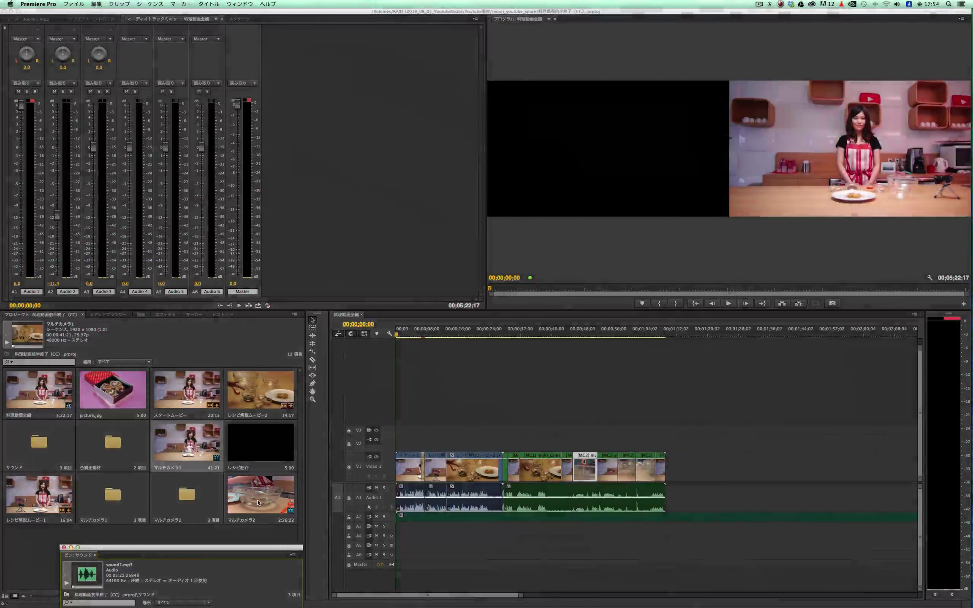
left_click_drag(259, 503, 395, 456)
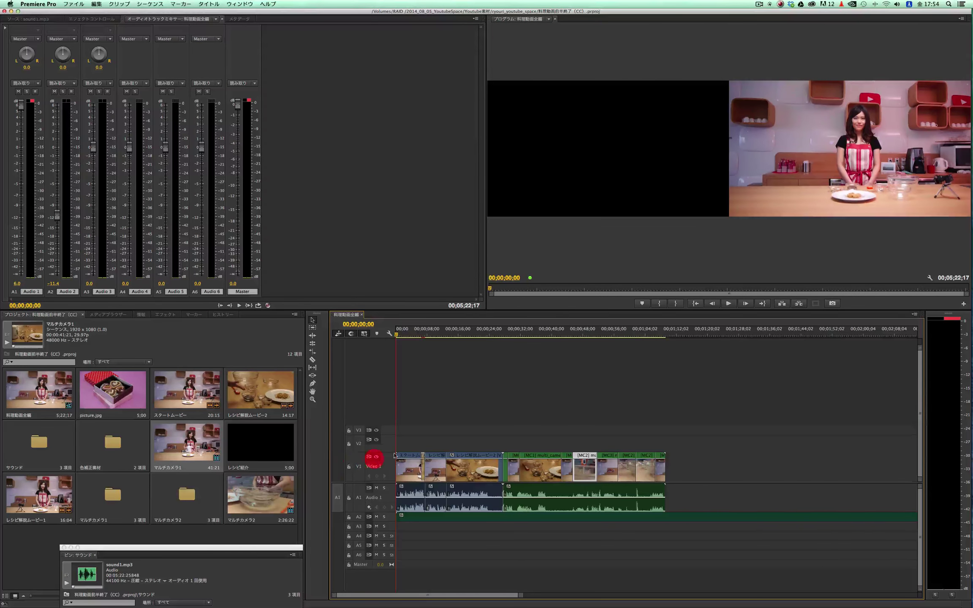
mouse_move(395, 455)
left_mouse_down()
mouse_move(246, 492)
mouse_move(680, 470)
left_mouse_up()
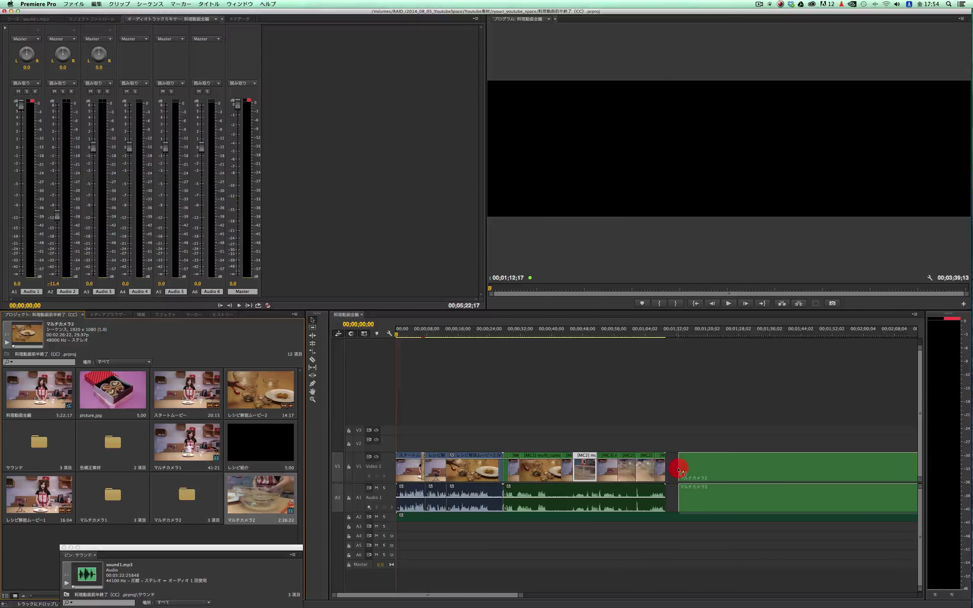
left_click_drag(679, 469, 671, 470)
- Switch the multicam cut at about 1:09 to the cook's wide shot angle
left_click_drag(521, 595, 646, 595)
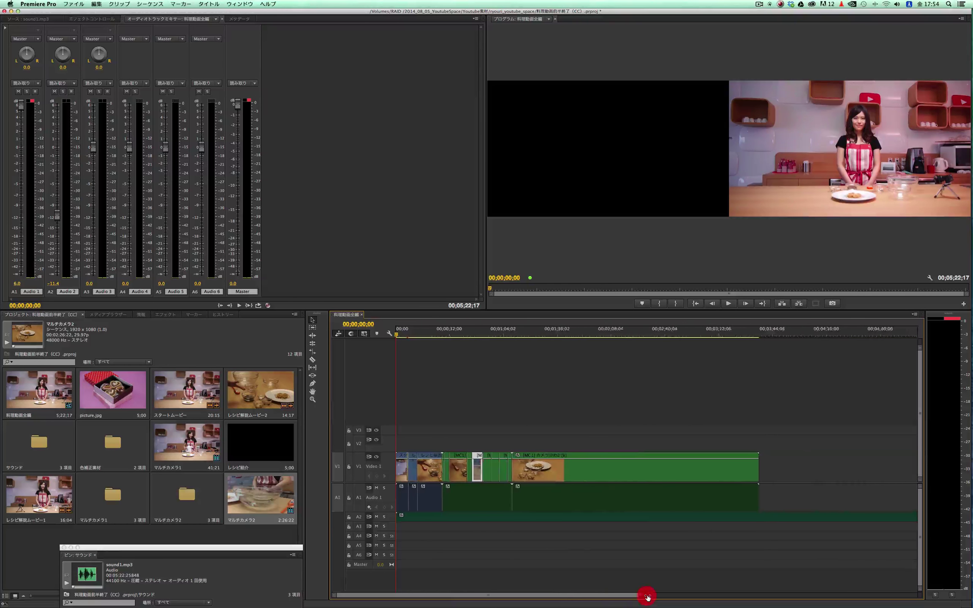
left_click(510, 334)
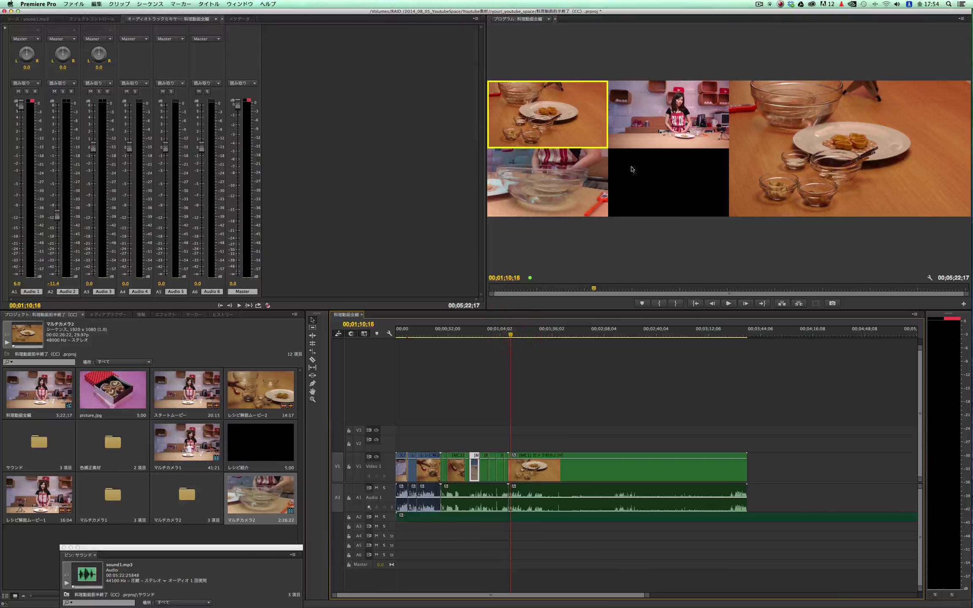
left_click(509, 334)
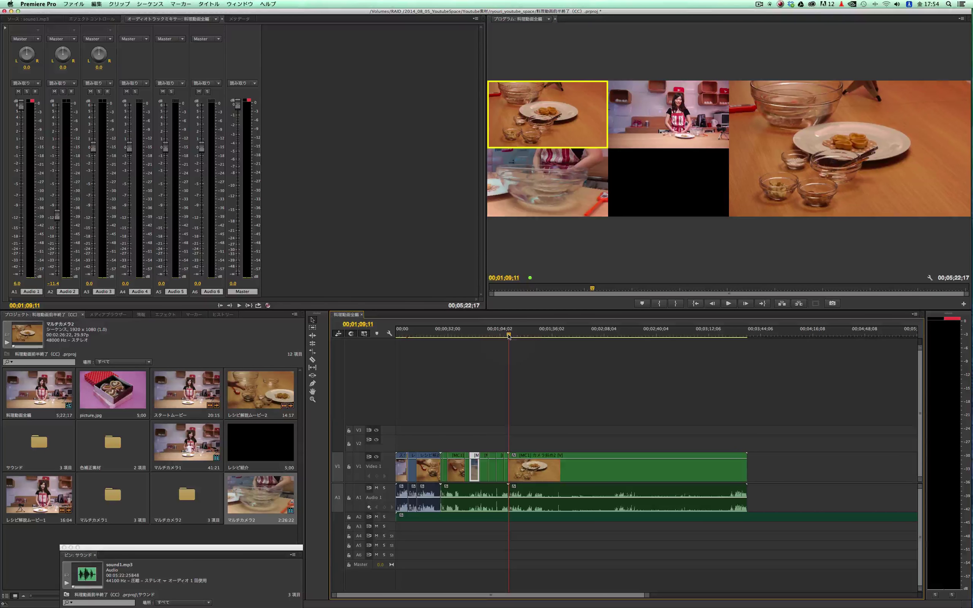
left_click(663, 125)
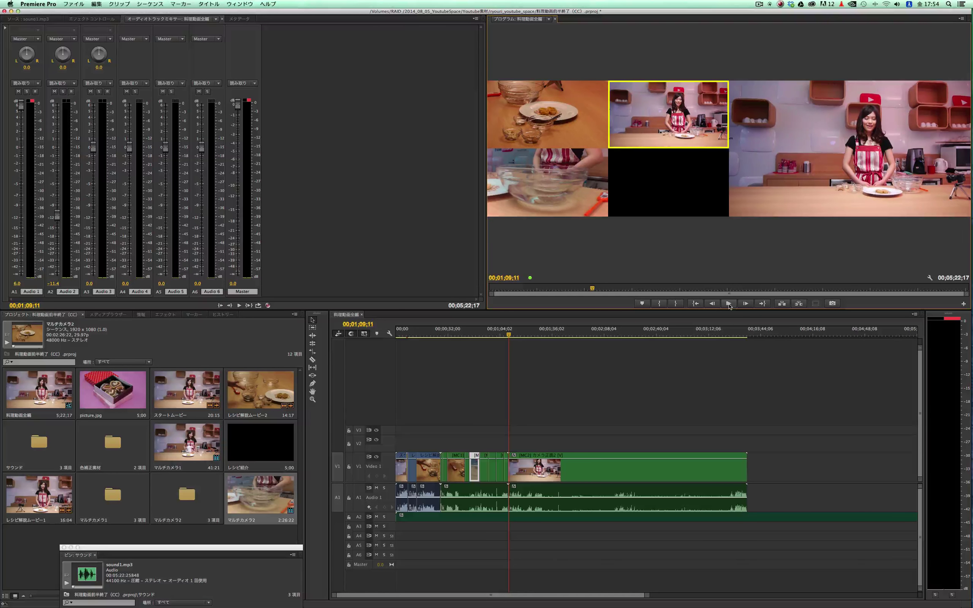
- Play the multicam sequence and switch live between presenter wide, plate close-up and bowl close-up angles
left_click(729, 304)
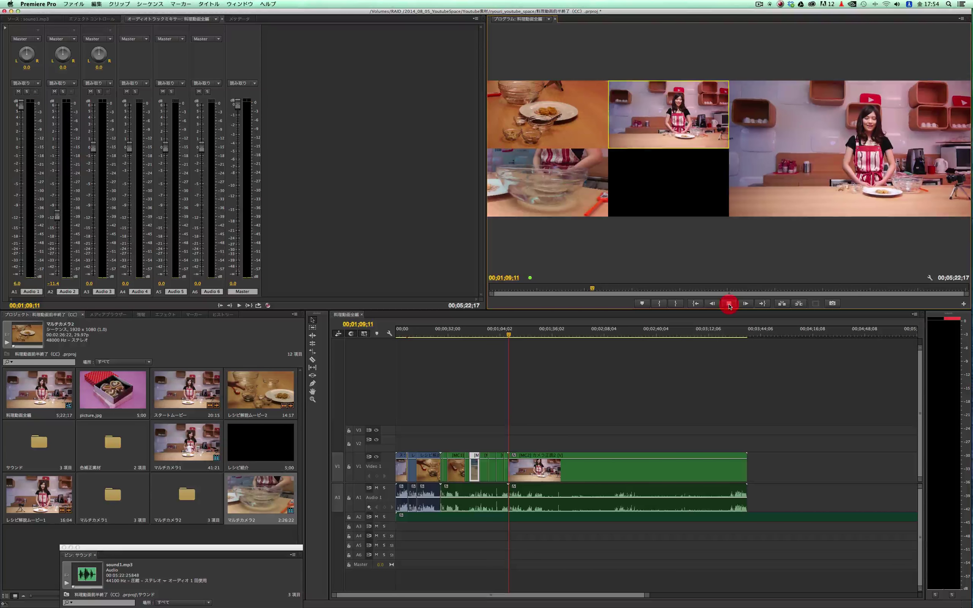
left_click(642, 139)
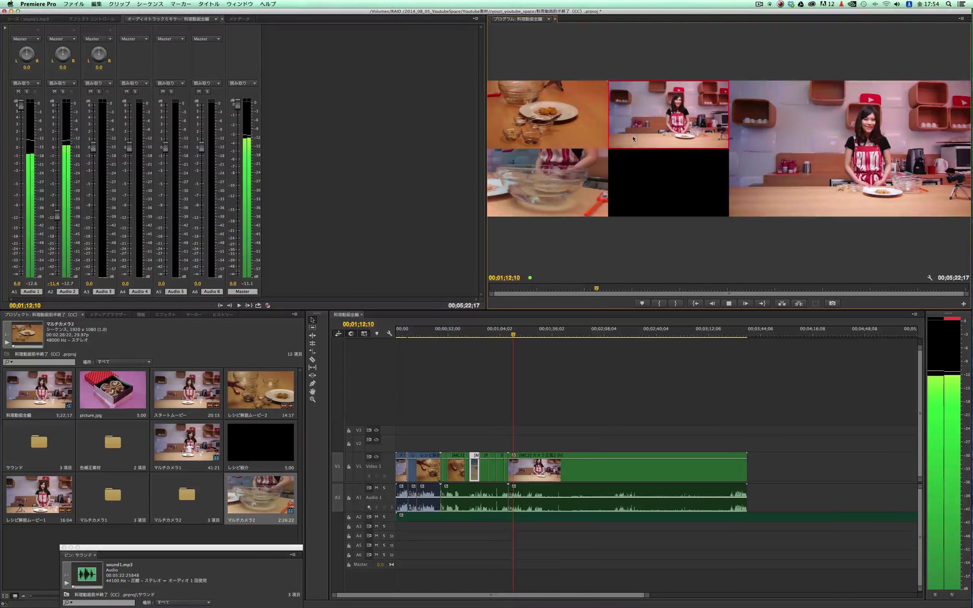
left_click(565, 137)
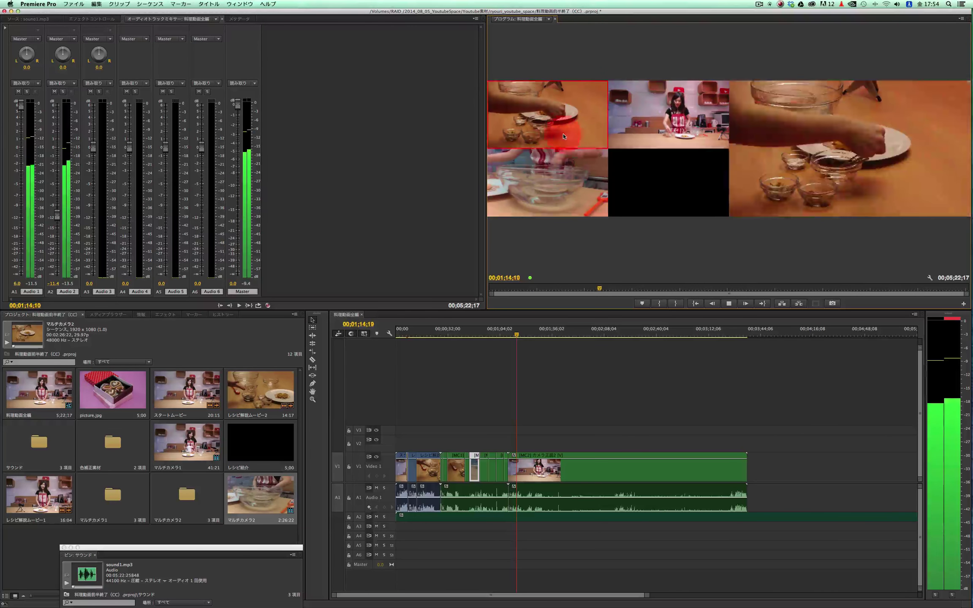
left_click(570, 185)
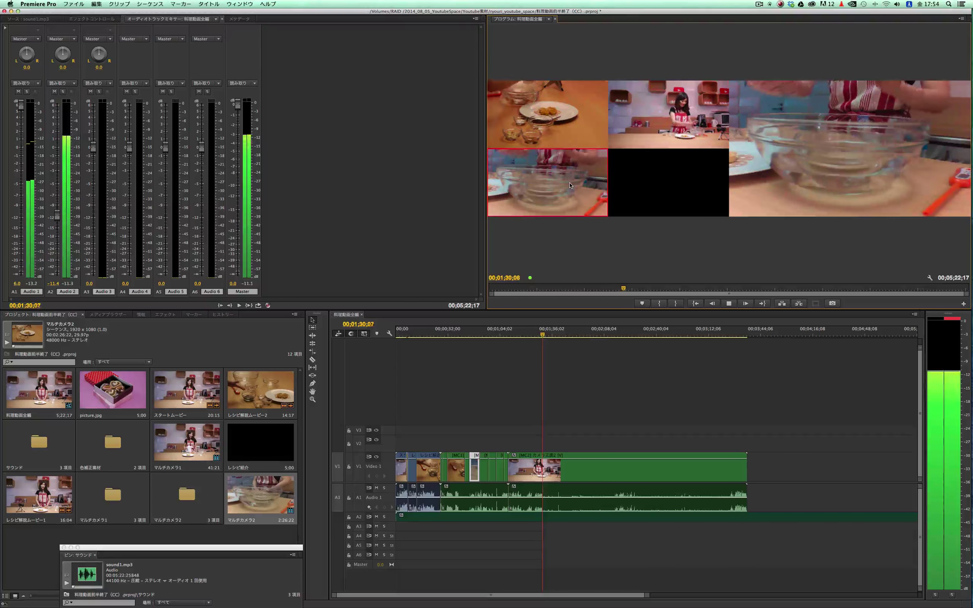
left_click(558, 110)
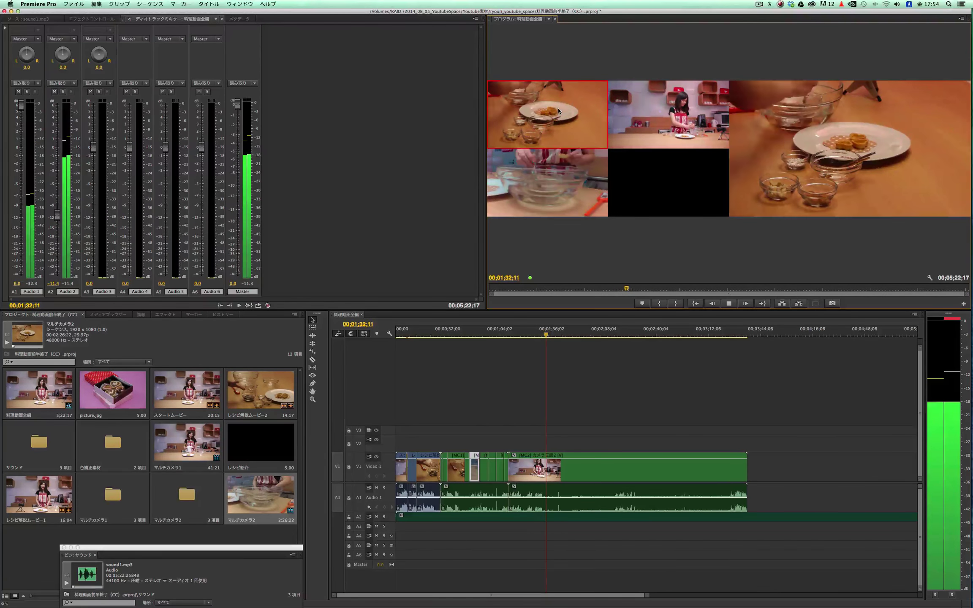
left_click(558, 189)
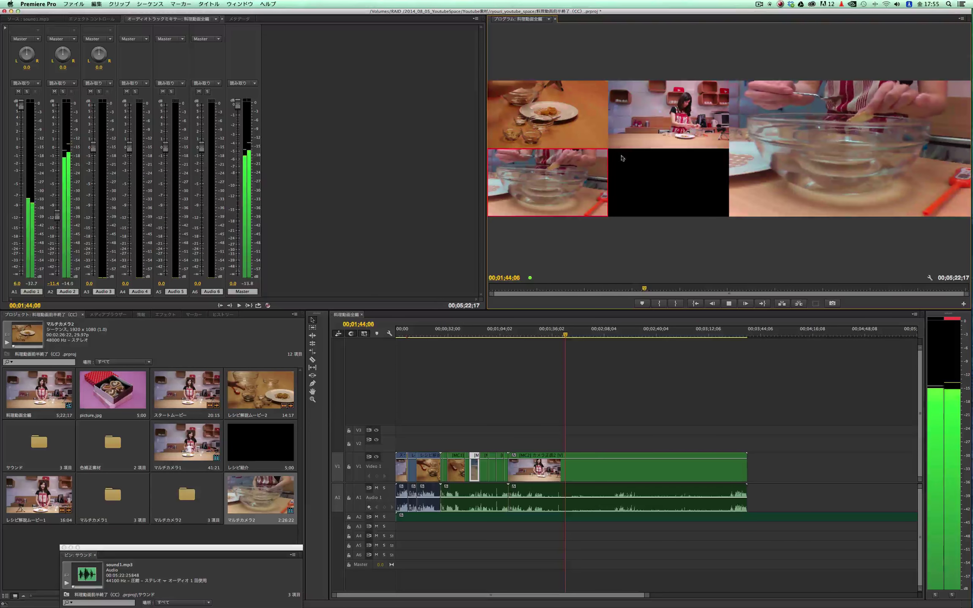
left_click(641, 133)
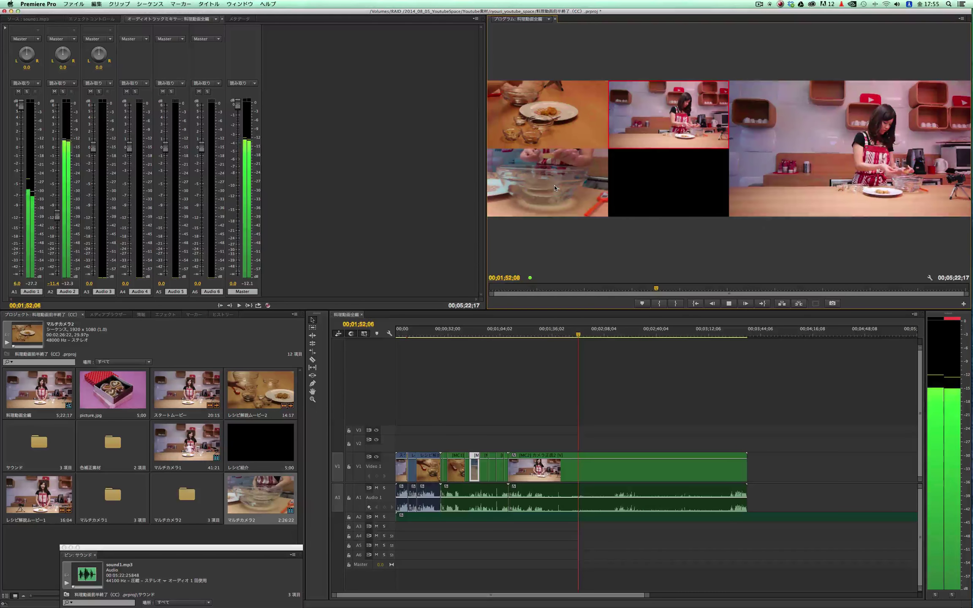
- Keep alternating plate, bowl and presenter angles until about 2:42, then stop to commit the cuts
left_click(566, 128)
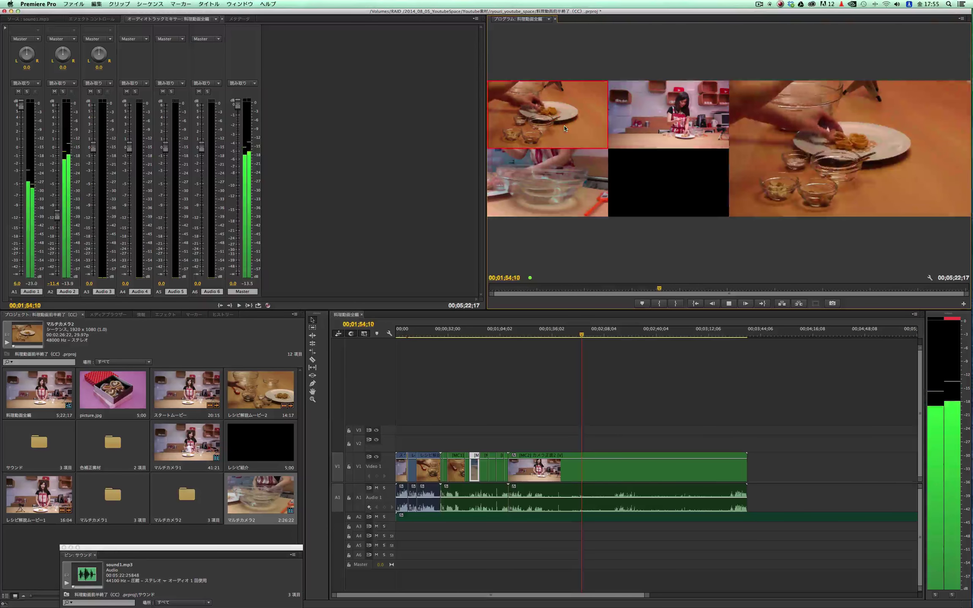
left_click(568, 184)
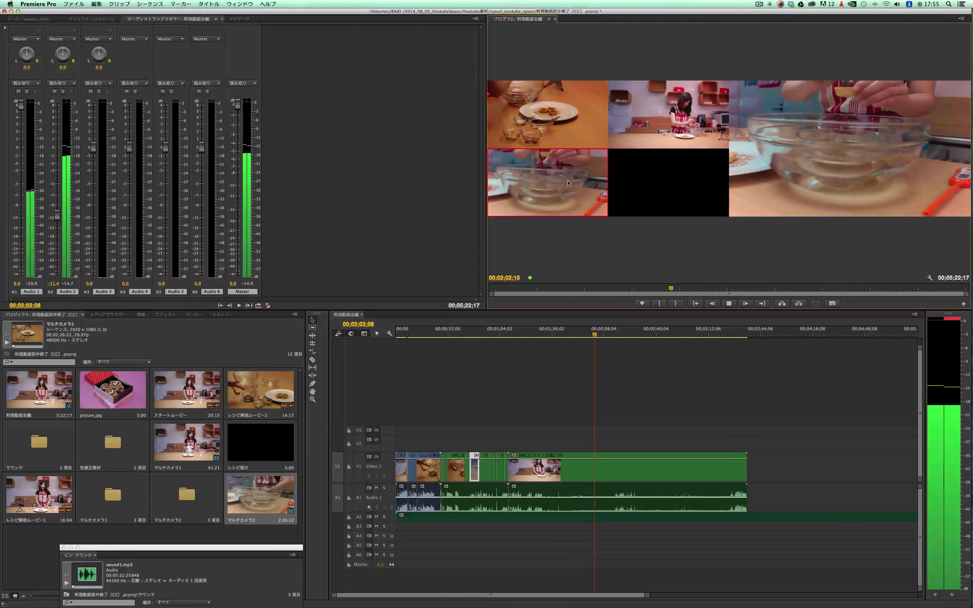
left_click(664, 129)
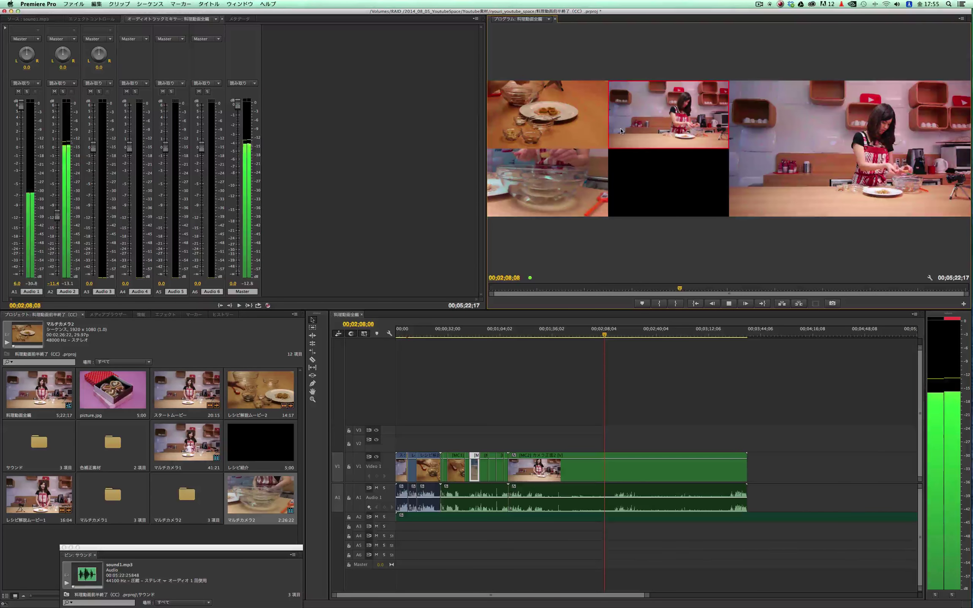
left_click(556, 133)
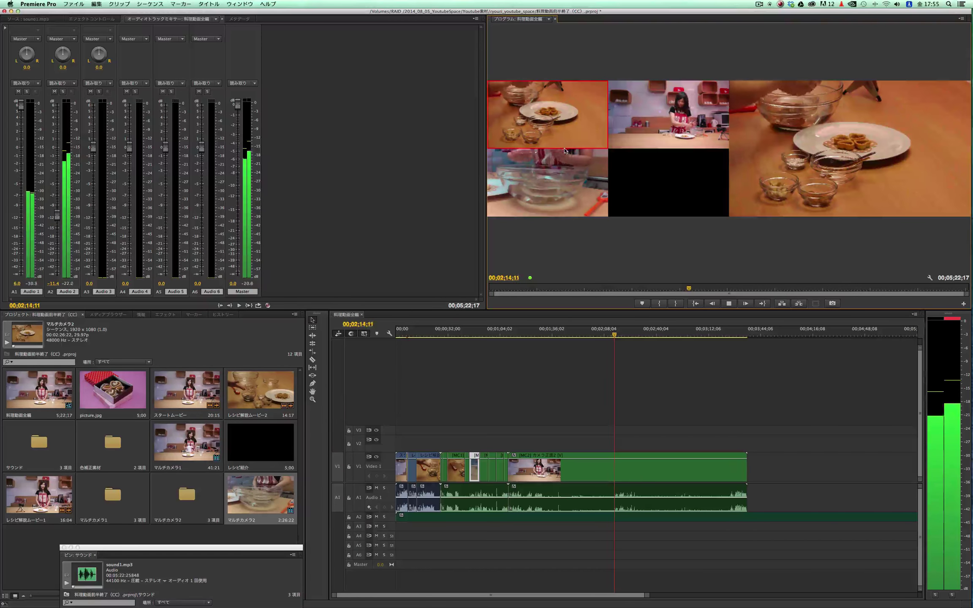
left_click(652, 130)
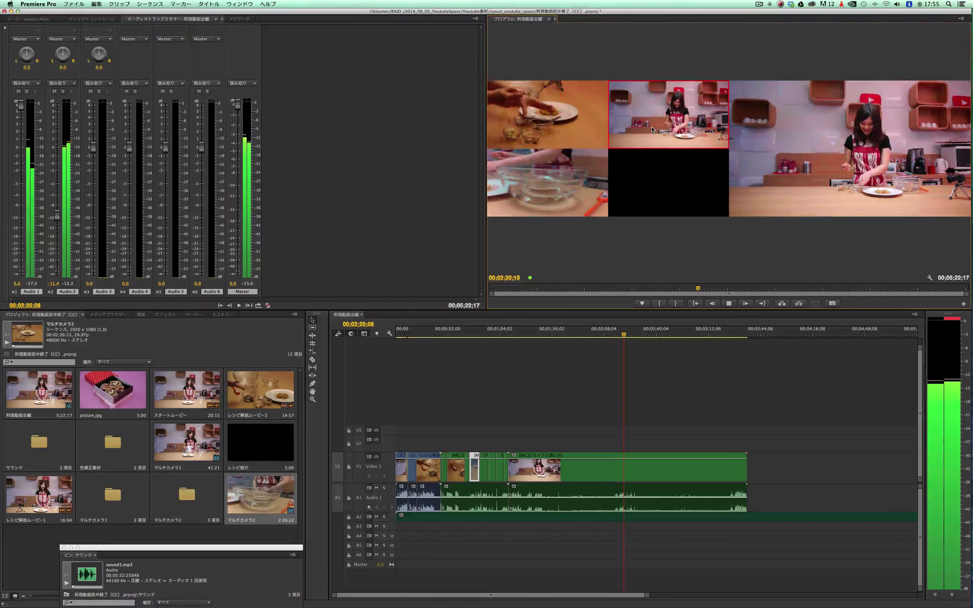
left_click(542, 131)
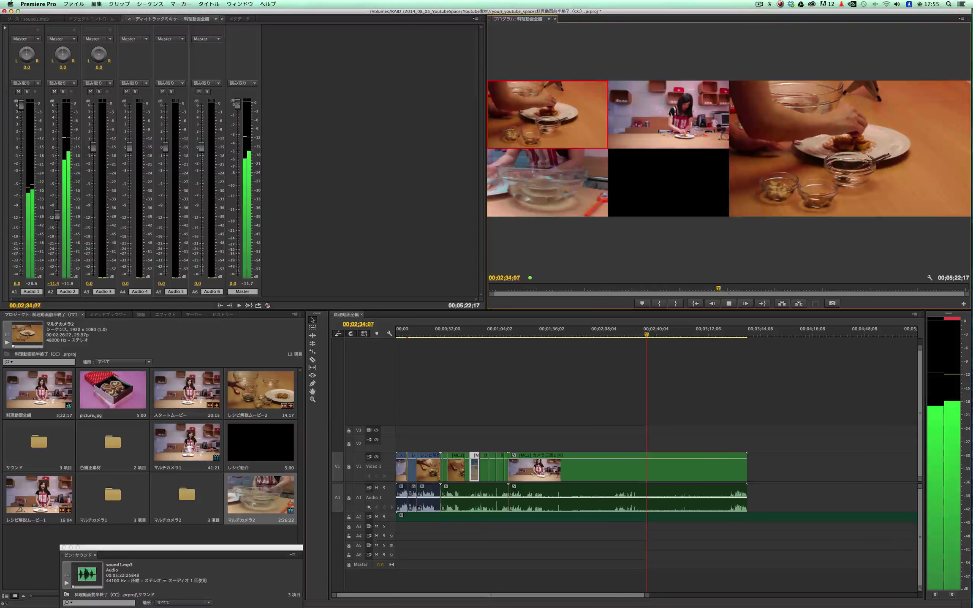
left_click(671, 114)
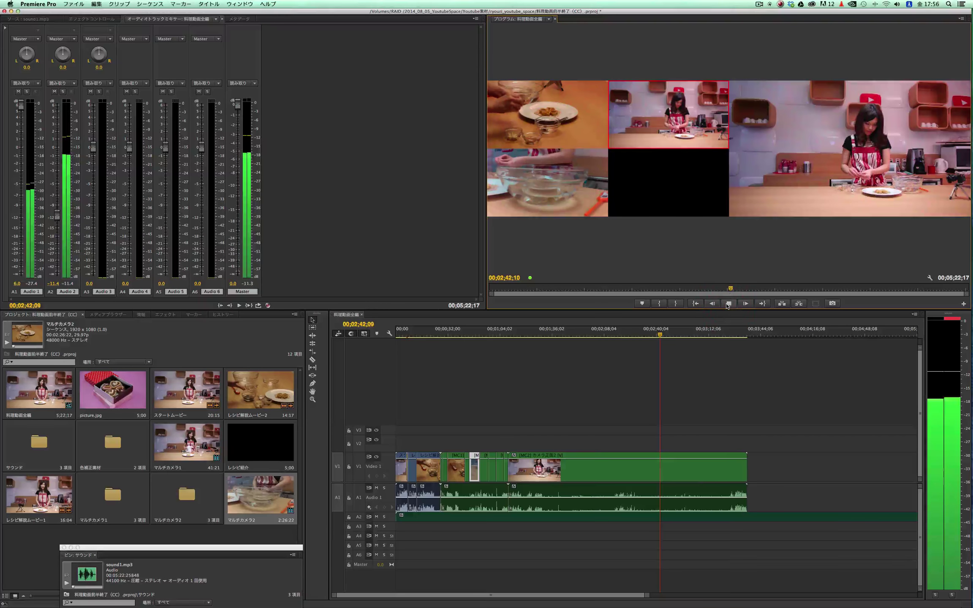
key("space")
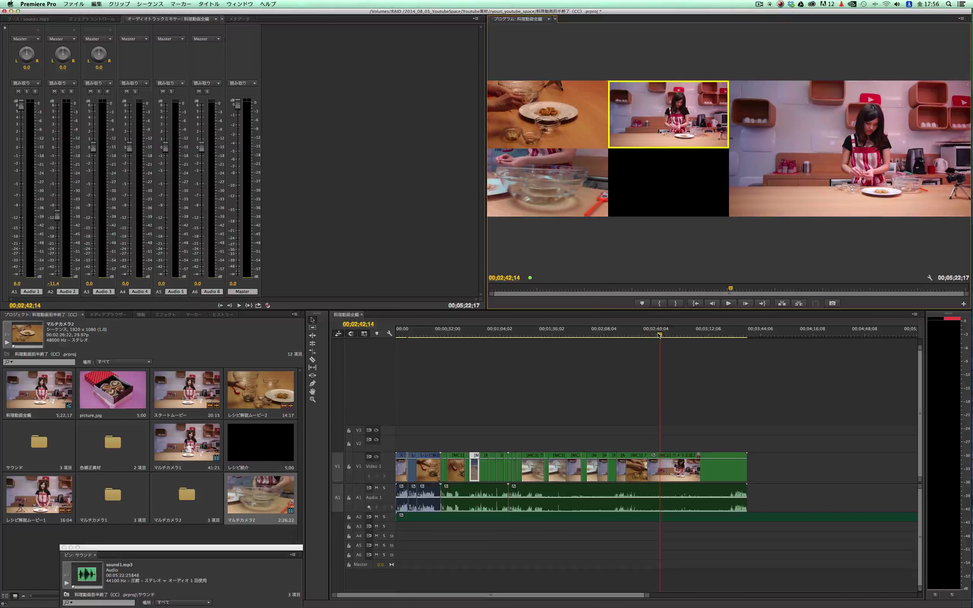
- From 2:23, recut by alternating plate close-up and presenter wide angles through about 3:37
mouse_move(659, 335)
left_mouse_down()
mouse_move(616, 336)
mouse_move(663, 336)
mouse_move(655, 338)
left_mouse_up()
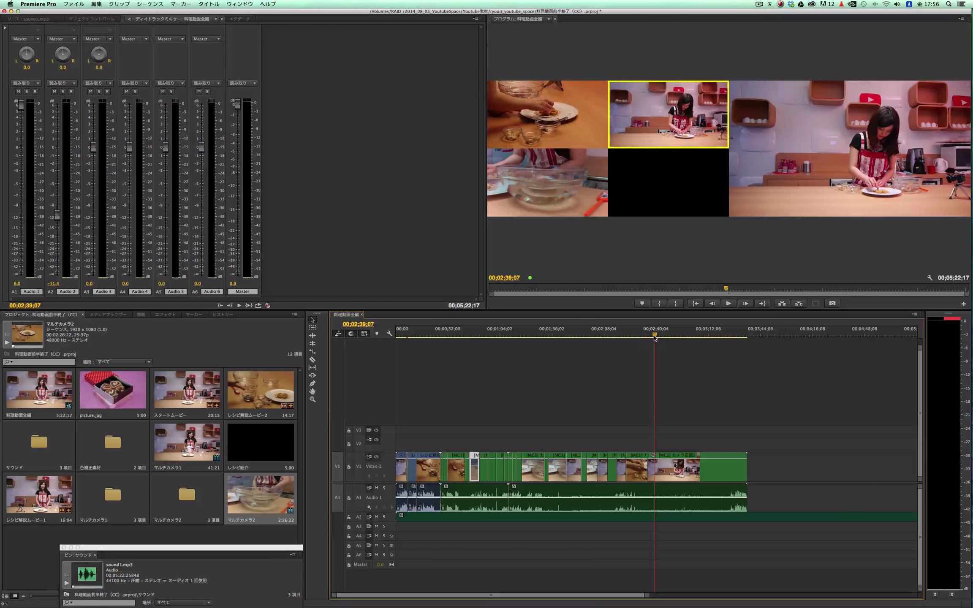
left_click(730, 305)
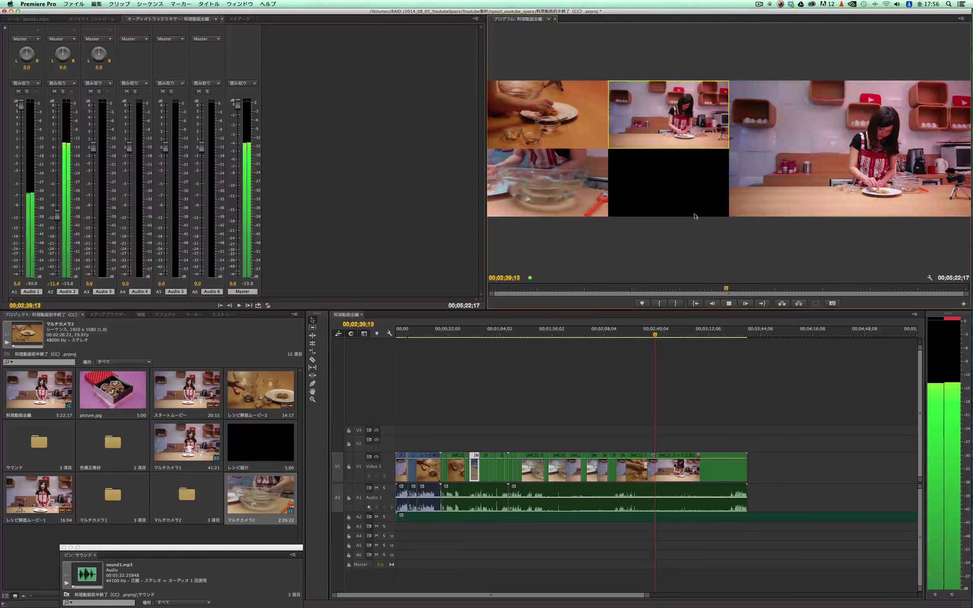
left_click(565, 133)
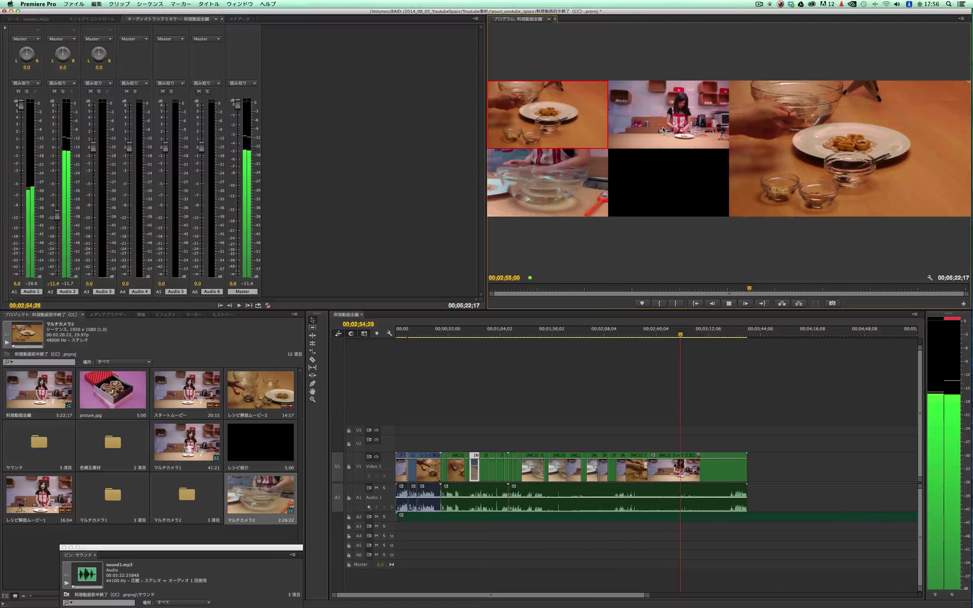
left_click(663, 130)
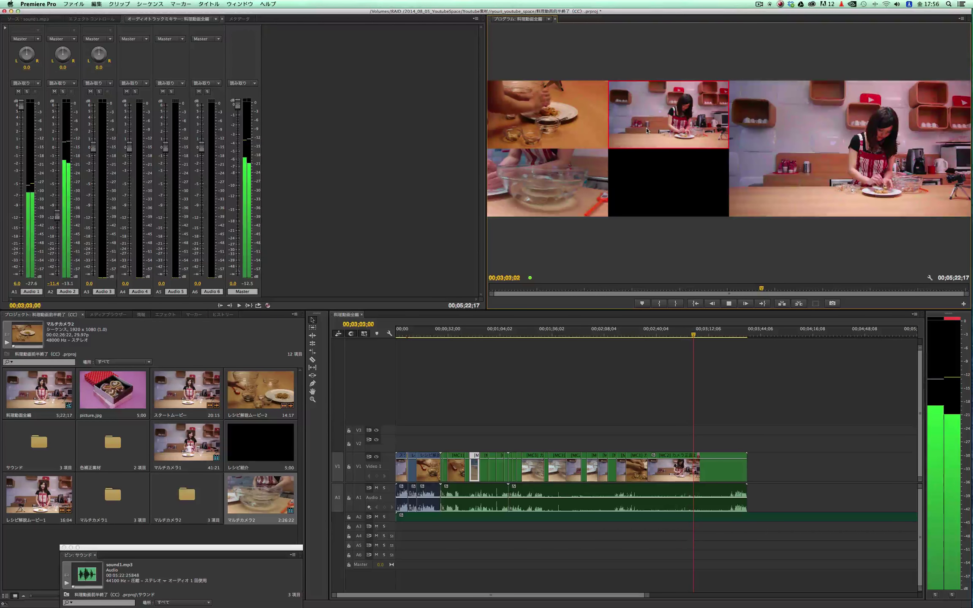
left_click(592, 131)
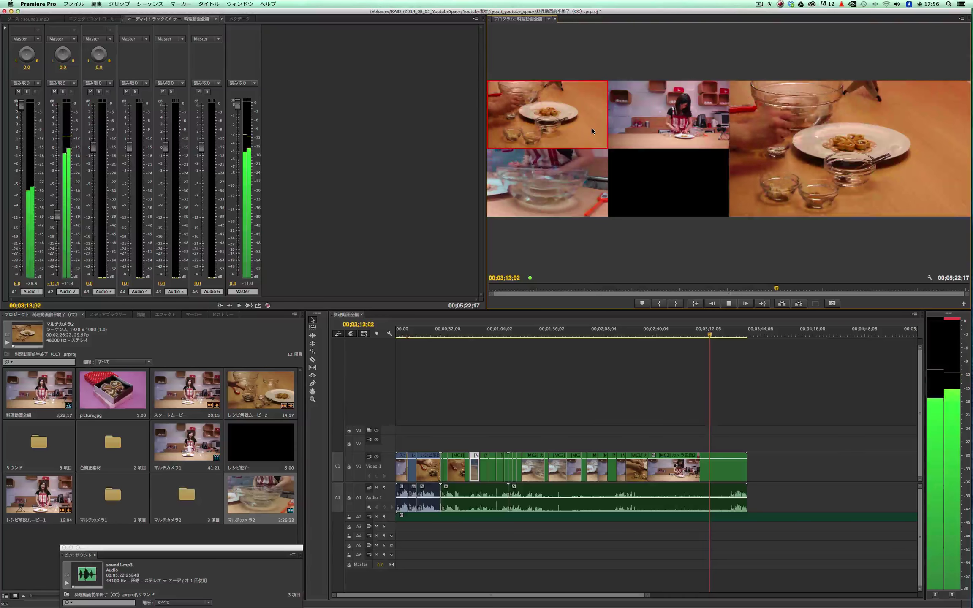
left_click(648, 131)
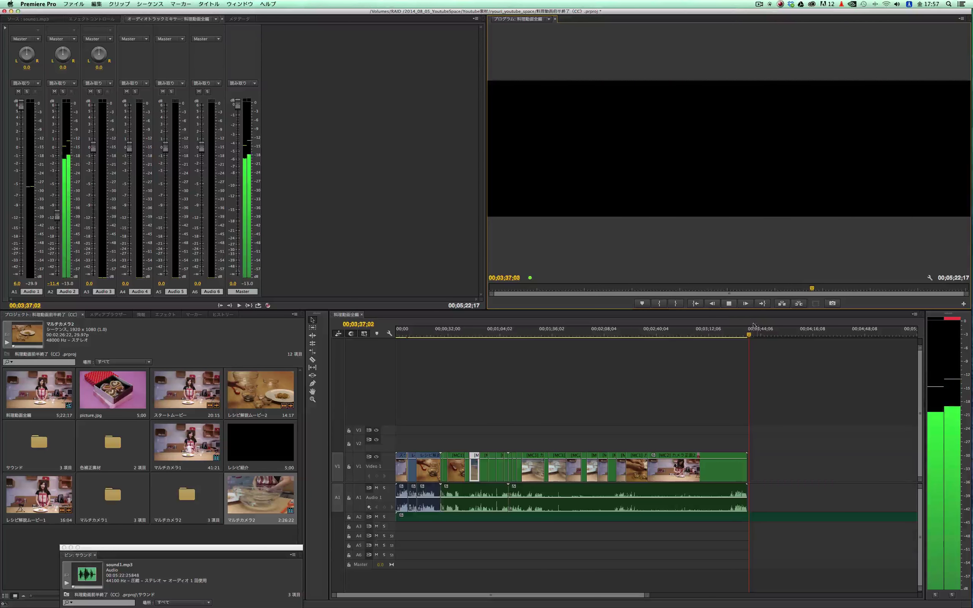
left_click(729, 303)
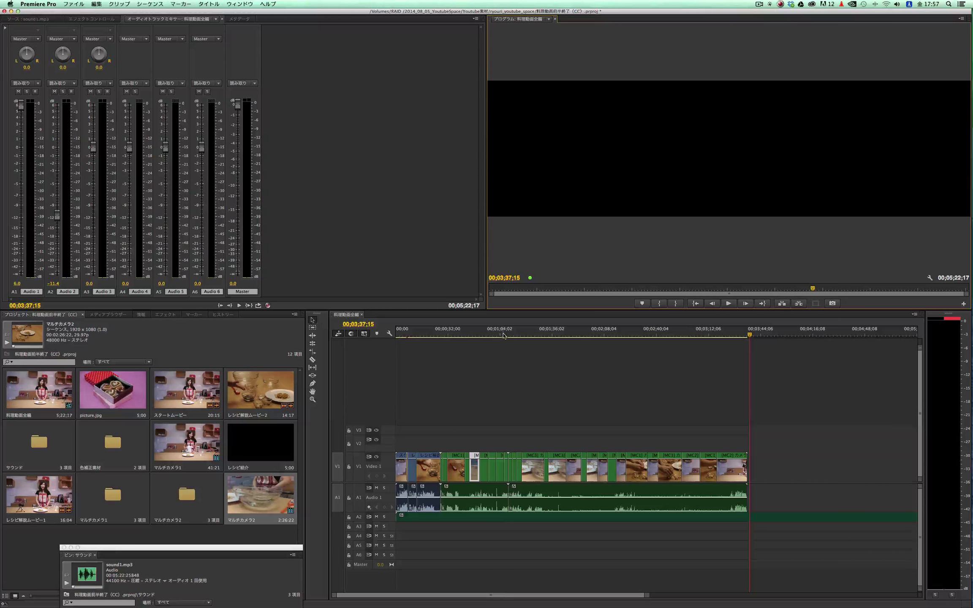
- Jump to about 1:07, zoom the timeline in, and play through the camera cut near 1:09
left_click_drag(503, 336, 507, 335)
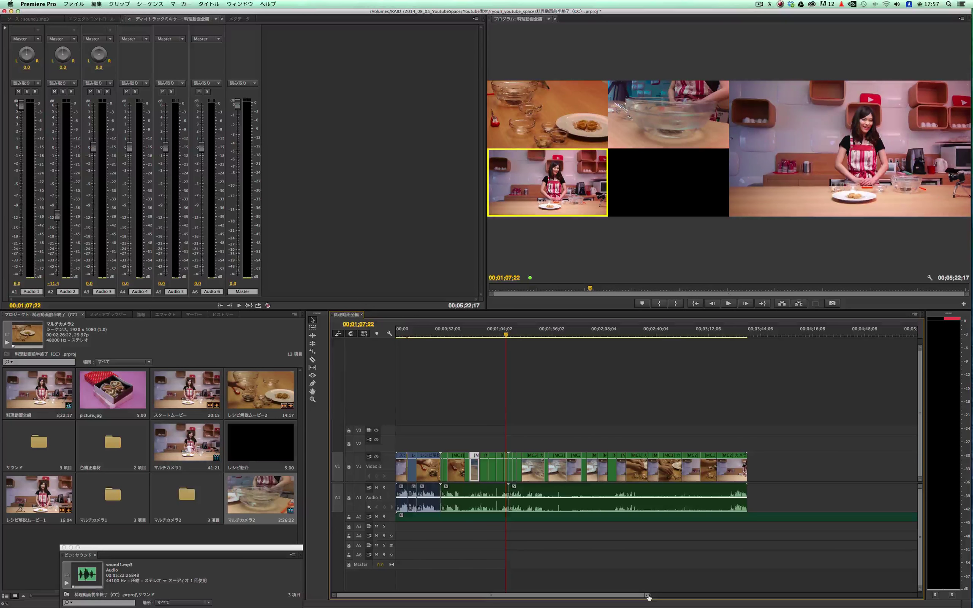
mouse_move(648, 597)
left_mouse_down()
mouse_move(557, 594)
mouse_move(588, 524)
left_mouse_up()
key("space")
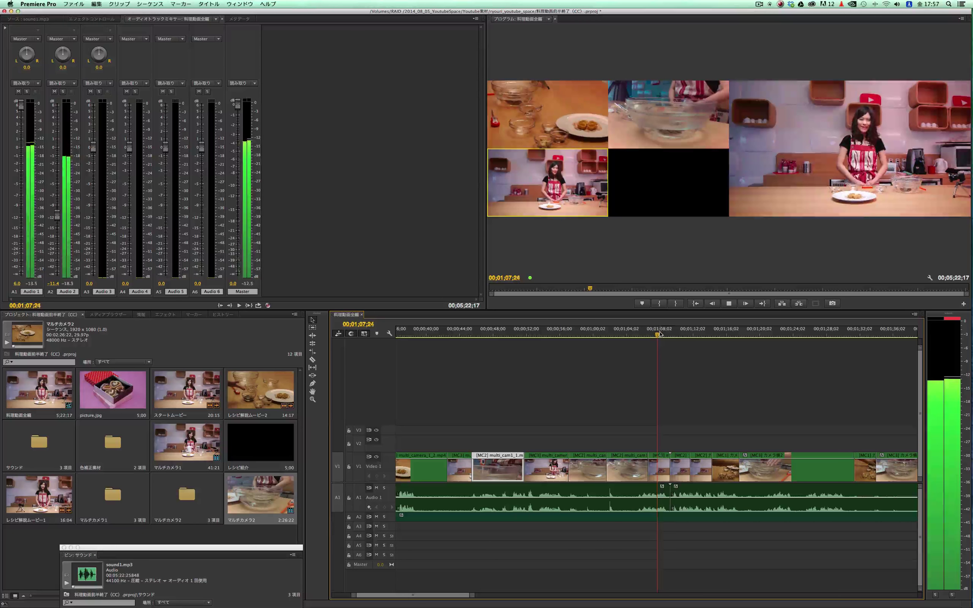
key("space")
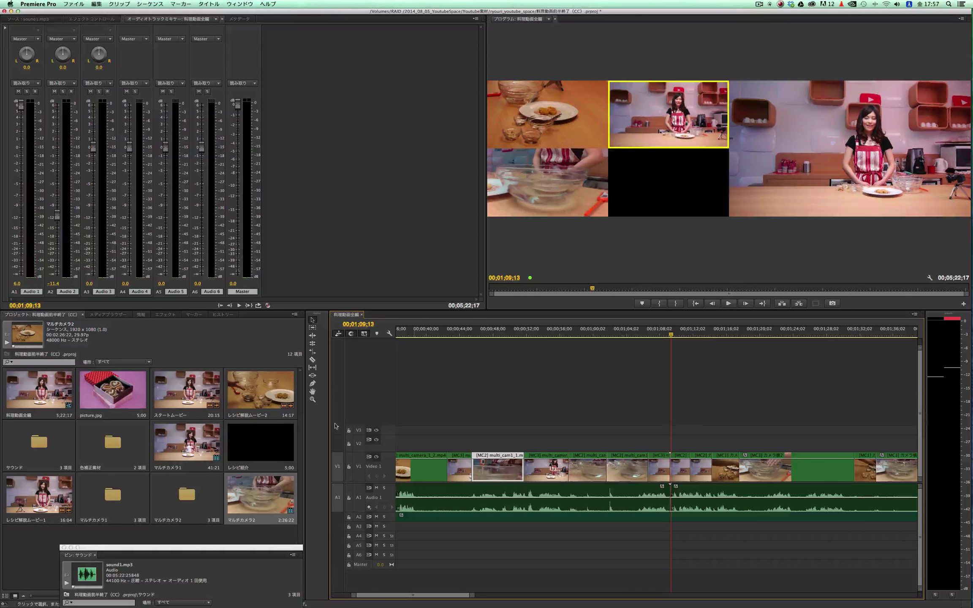
- Apply the ワイプ wipe transition at the 1:09 V1 cut and play it back
left_click(165, 315)
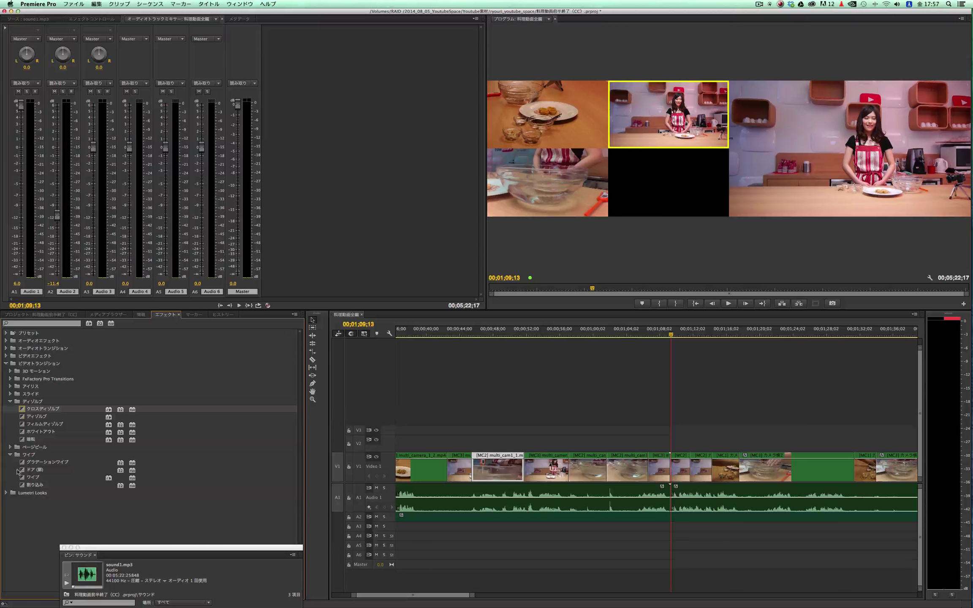
left_click_drag(59, 480, 95, 480)
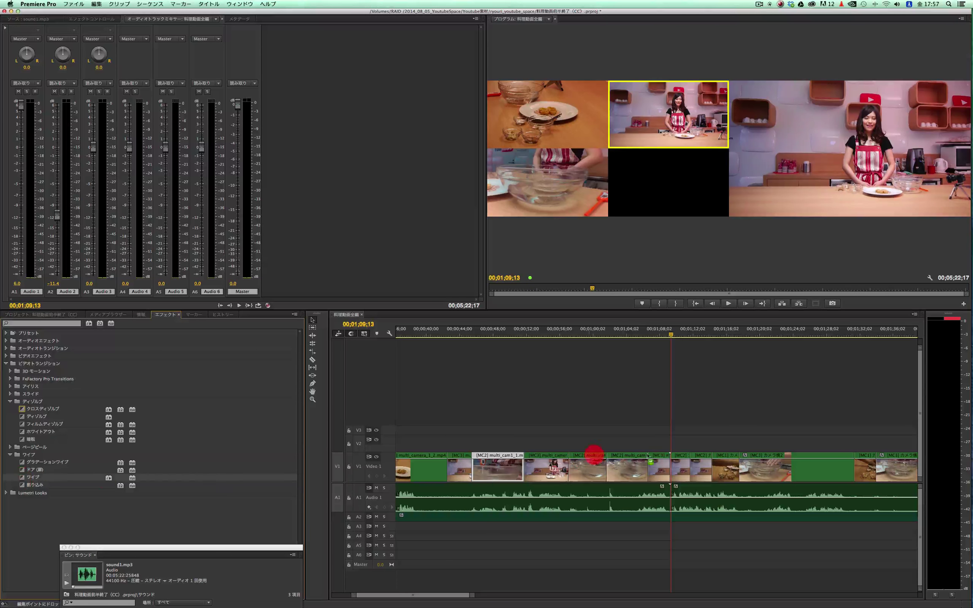
left_click_drag(673, 461, 672, 462)
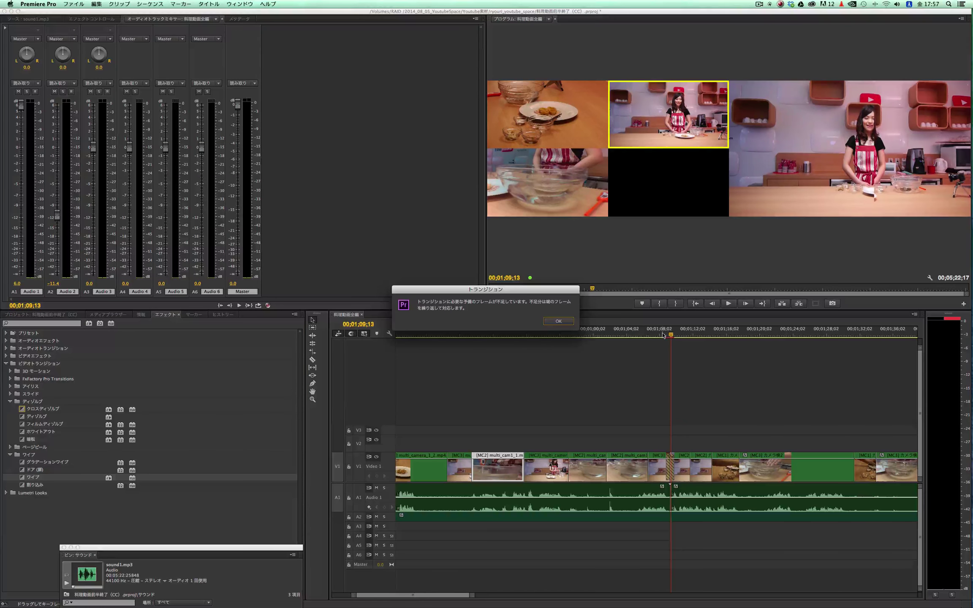
left_click(557, 322)
left_click(662, 334)
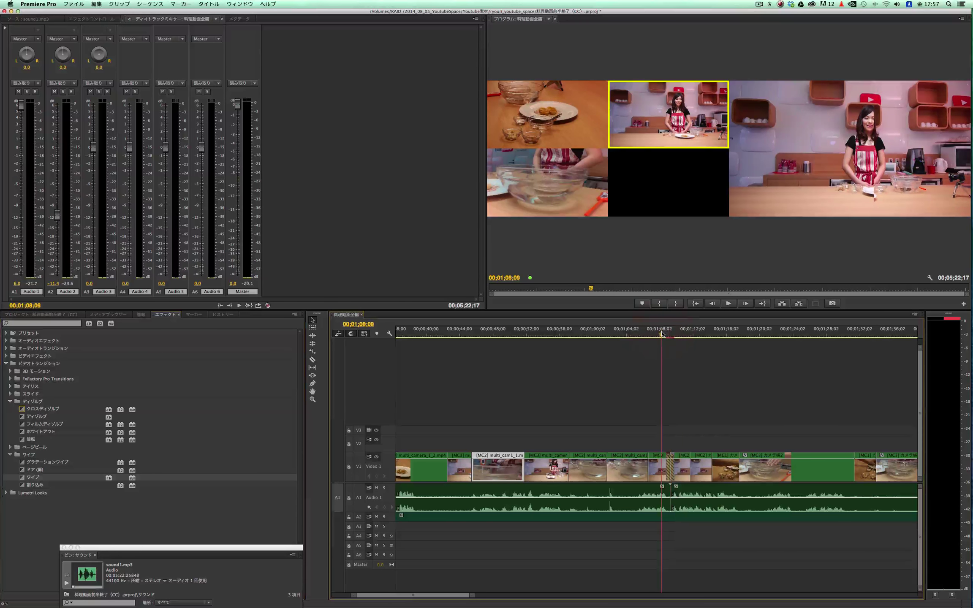
key("space")
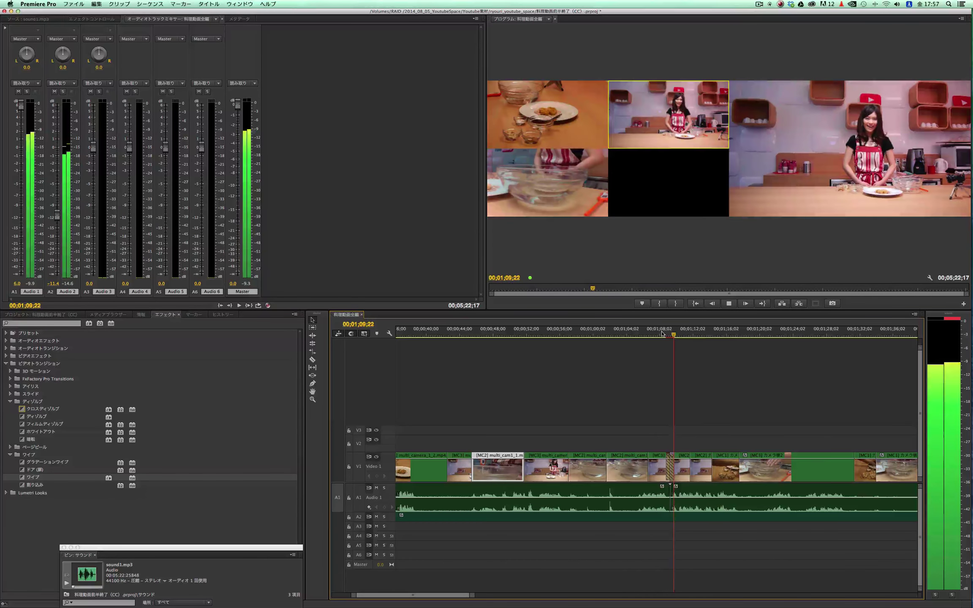
key("space")
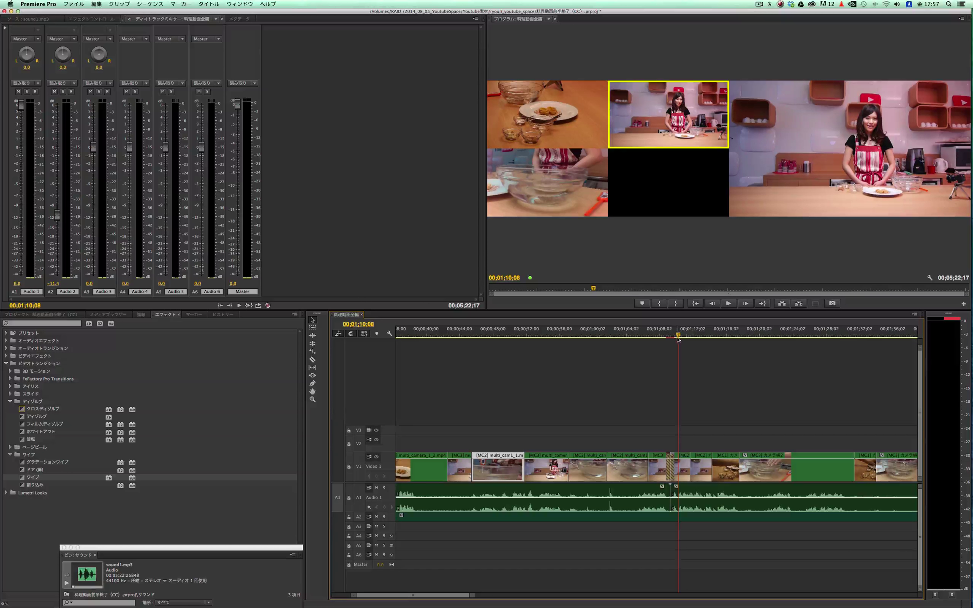
- Put a Cross Dissolve on the V1 edit at 00;01;09;04 and preview the blend
left_click(669, 333)
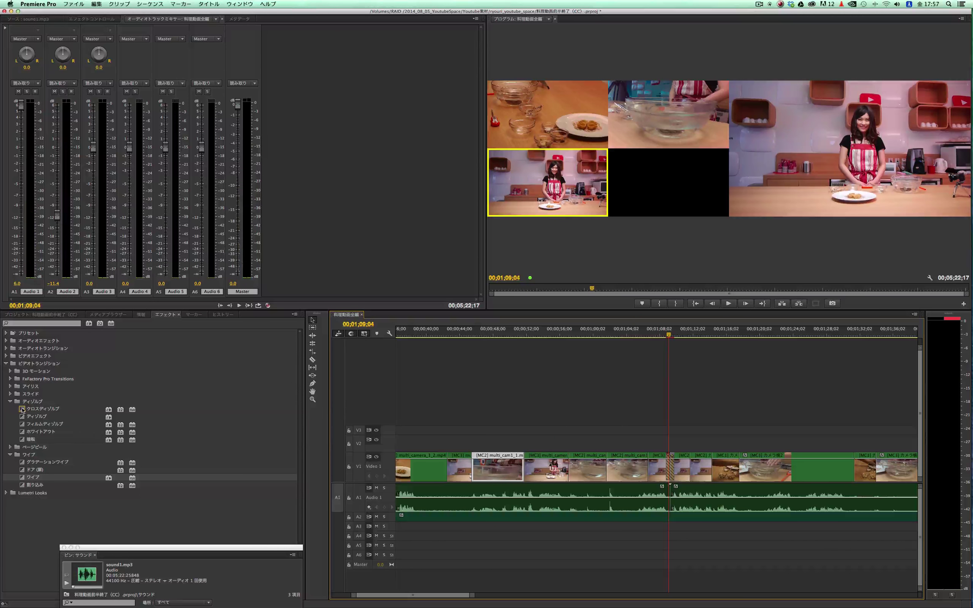
left_click_drag(42, 409, 454, 471)
left_click_drag(670, 472, 670, 472)
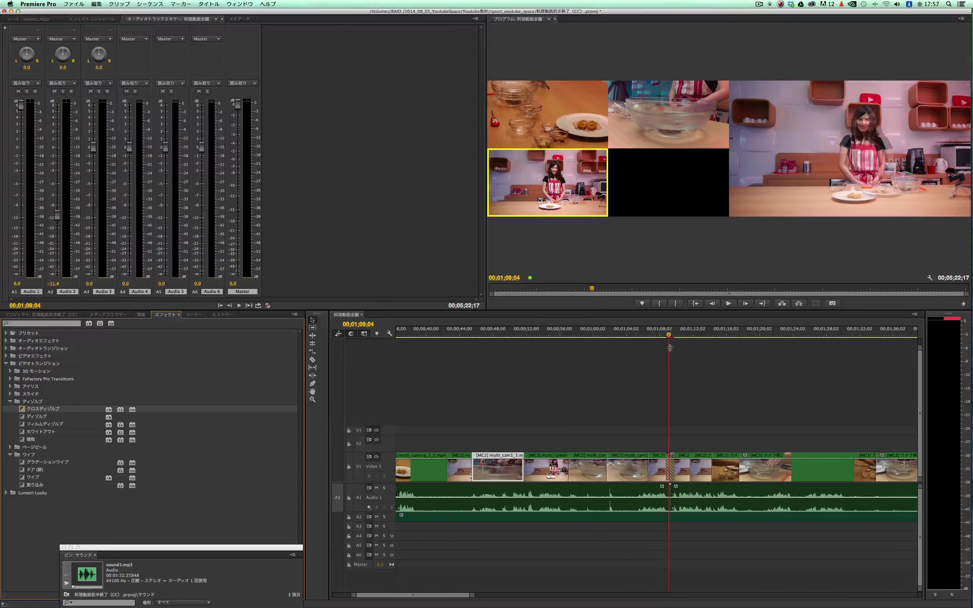
key("space")
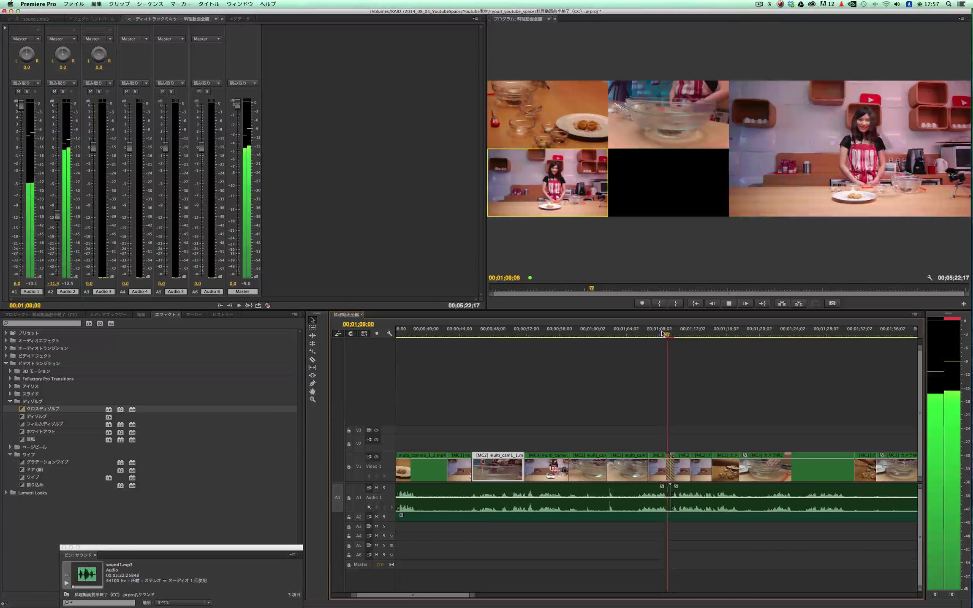
key("space")
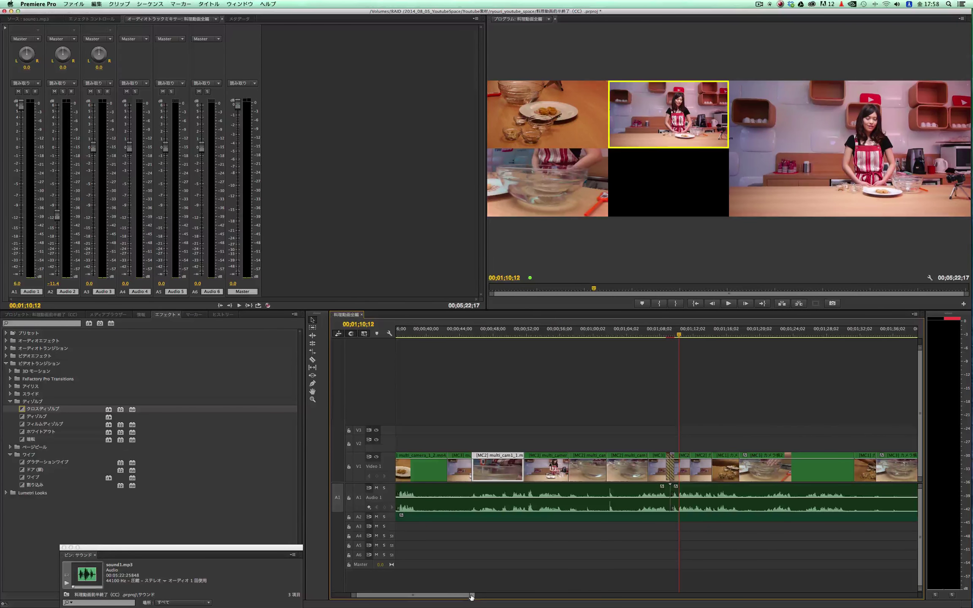
- Zoom the timeline out to show the whole sequence and return to the Project bin
left_click_drag(471, 597, 615, 597)
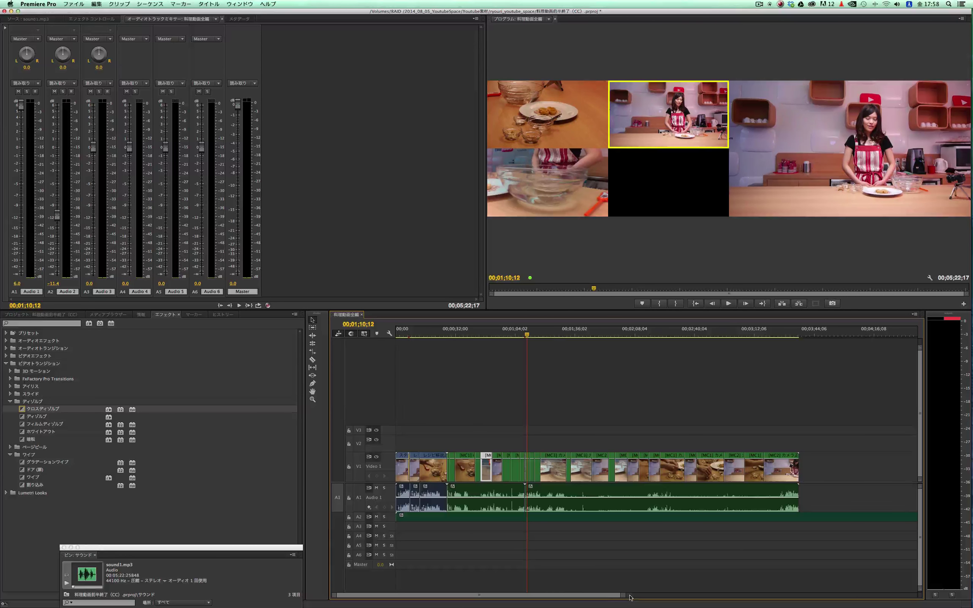
left_click_drag(624, 598, 678, 599)
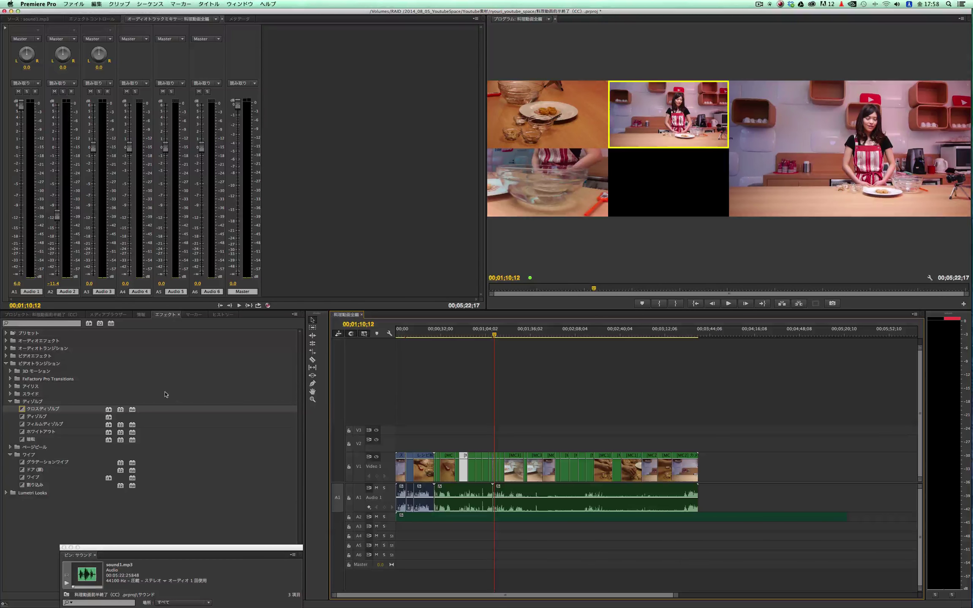
left_click(35, 315)
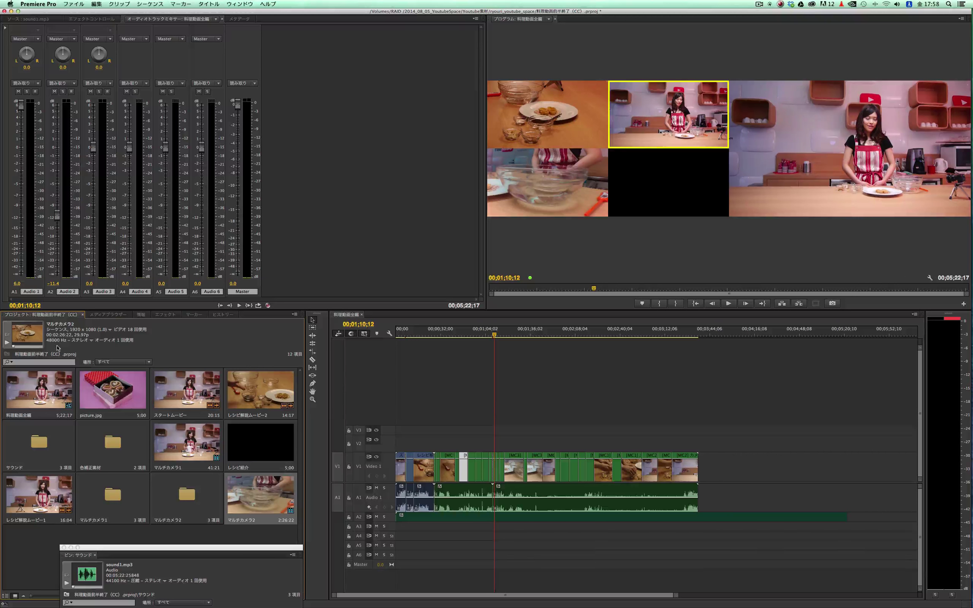
- Place picture.jpg from the Source monitor at the end of V1 and preview the ending
double_click(101, 398)
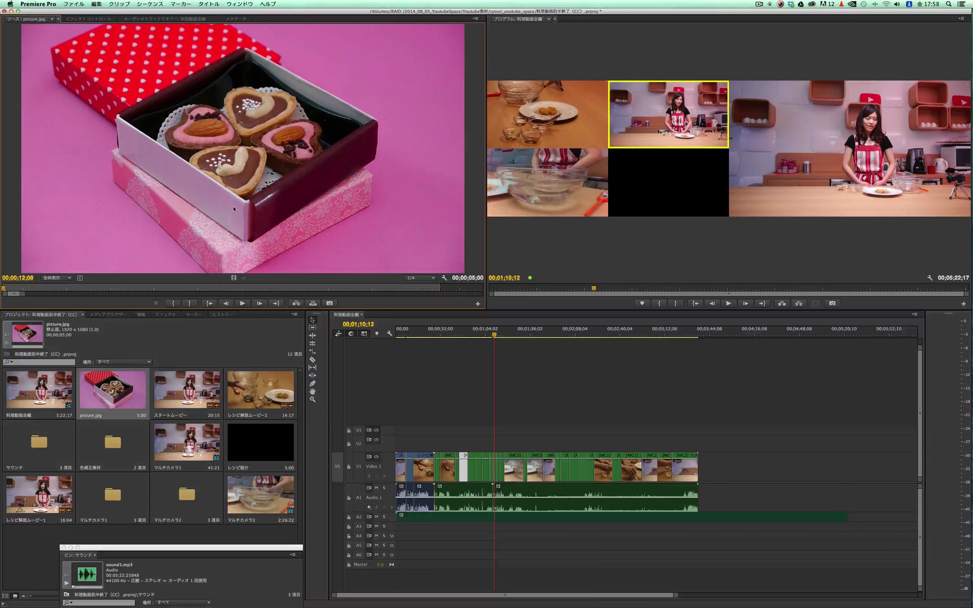
left_click_drag(234, 210, 673, 429)
left_click_drag(673, 429, 699, 459)
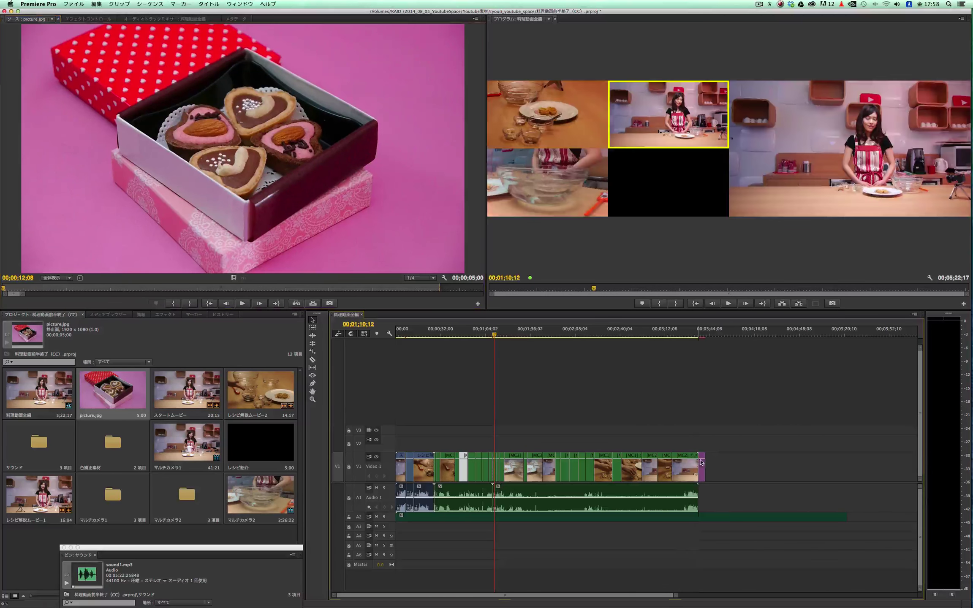
left_click(693, 332)
key("space")
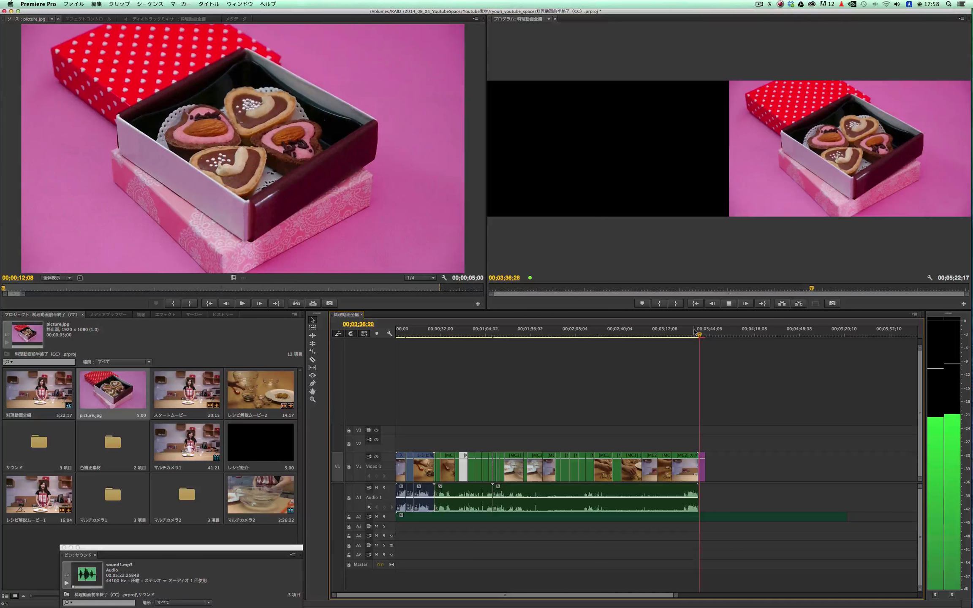
key("space")
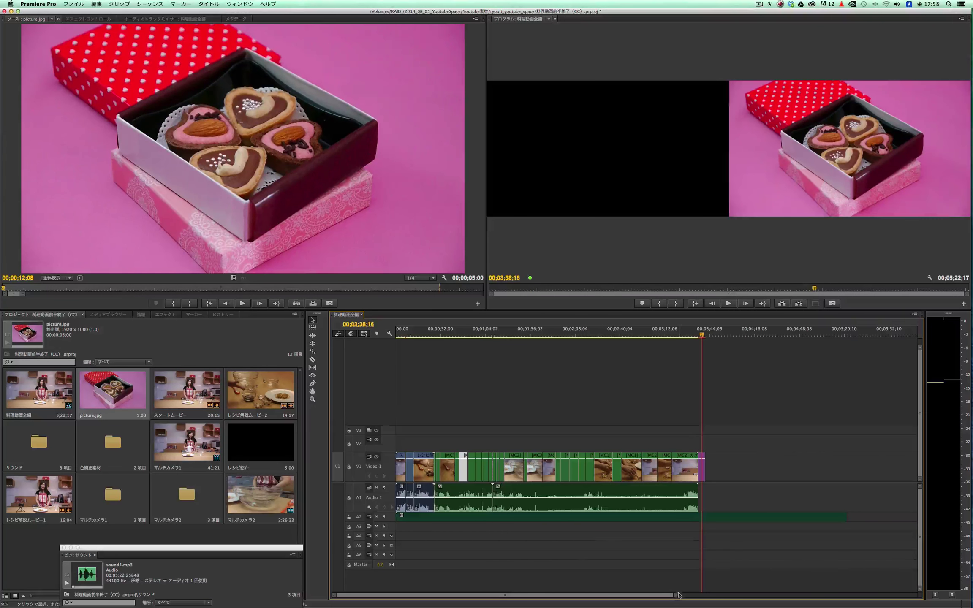
- Snap picture.jpg against the last cooking clip to close the gap and replay the ending
left_click_drag(676, 593, 577, 595)
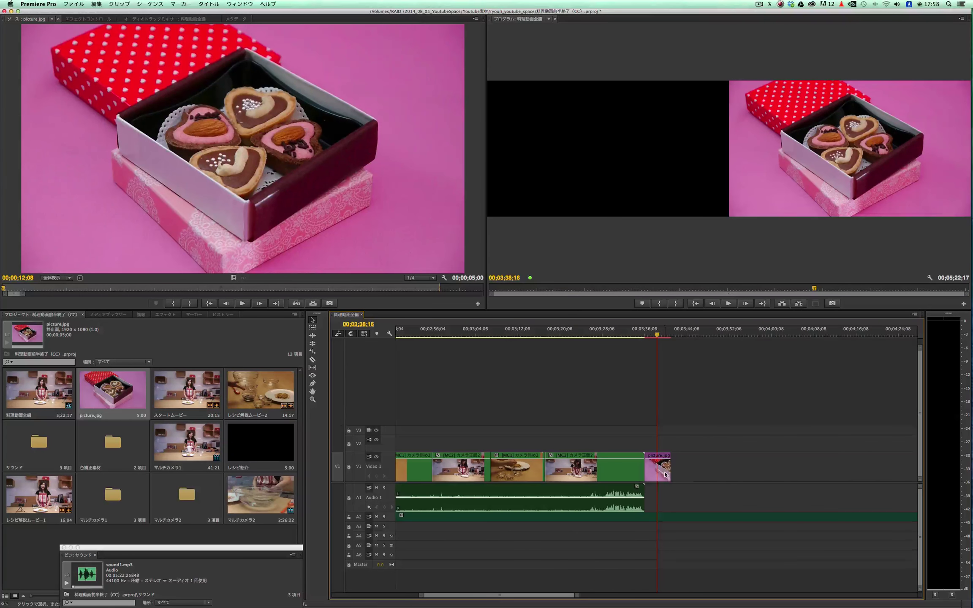
mouse_move(665, 473)
left_mouse_down()
mouse_move(677, 476)
mouse_move(657, 468)
left_mouse_up()
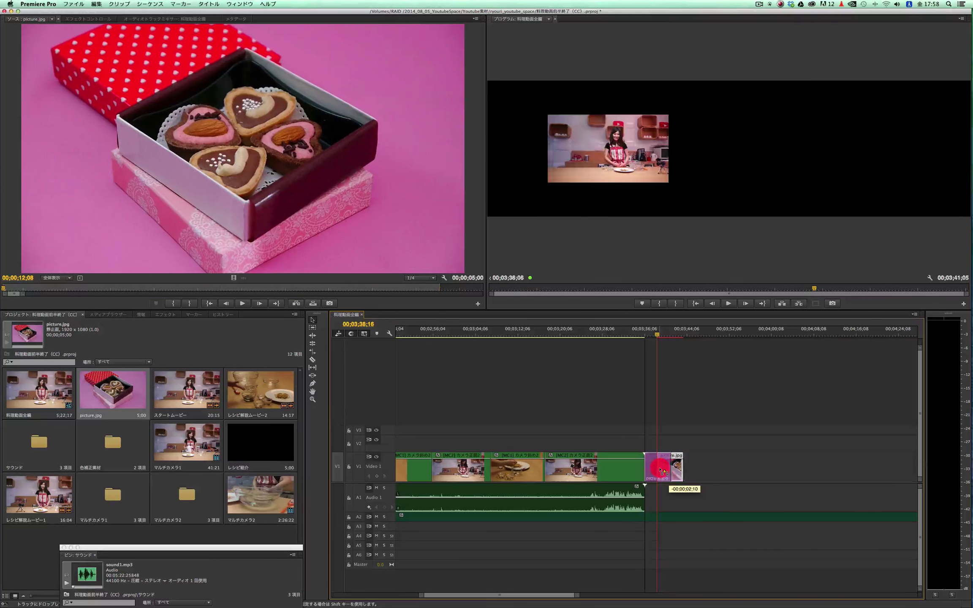
left_click(640, 335)
key("space")
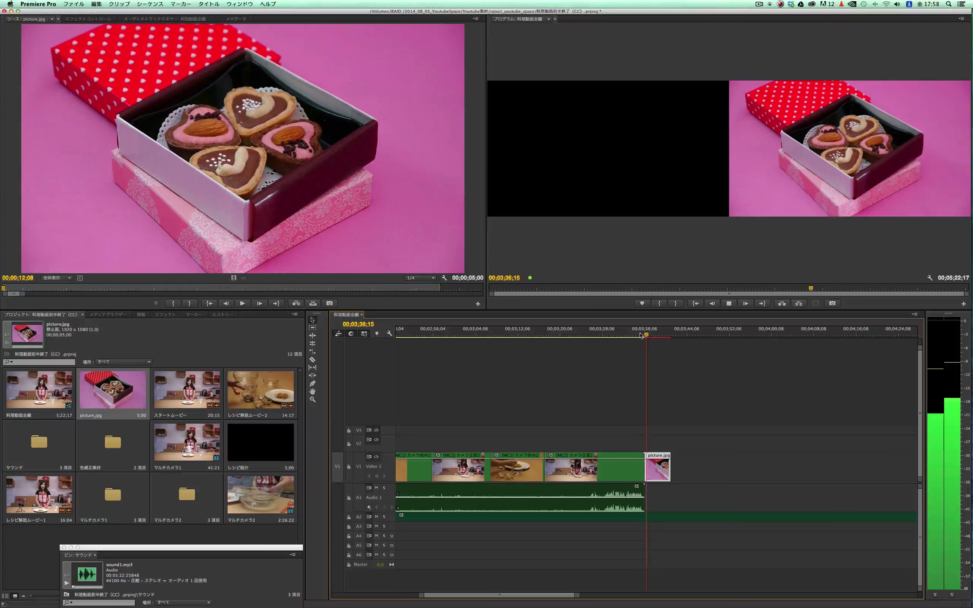
key("space")
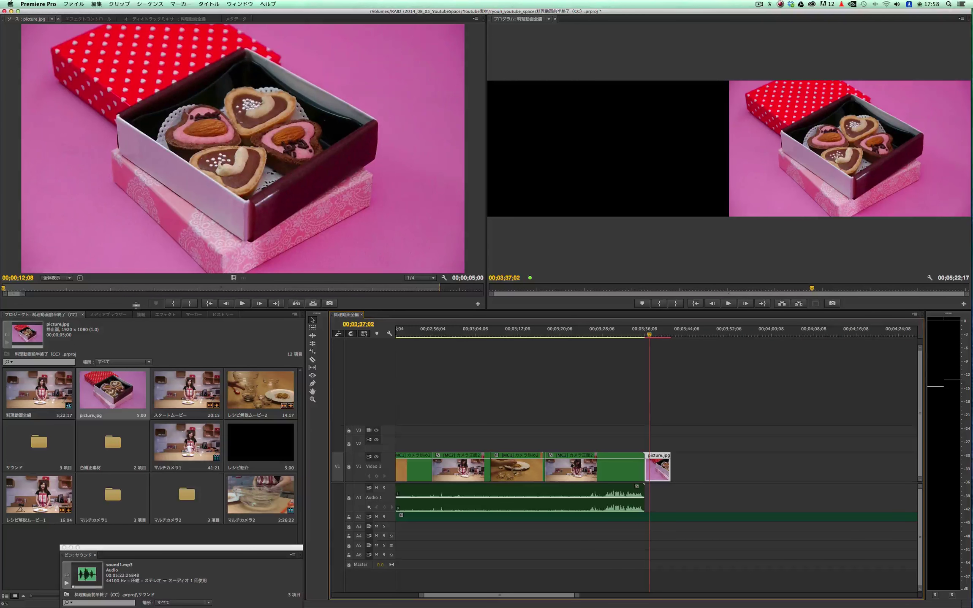
left_click(164, 314)
- Add a Cross Dissolve before picture.jpg, preview it, then move the playhead to the music's end
left_click_drag(42, 409, 642, 467)
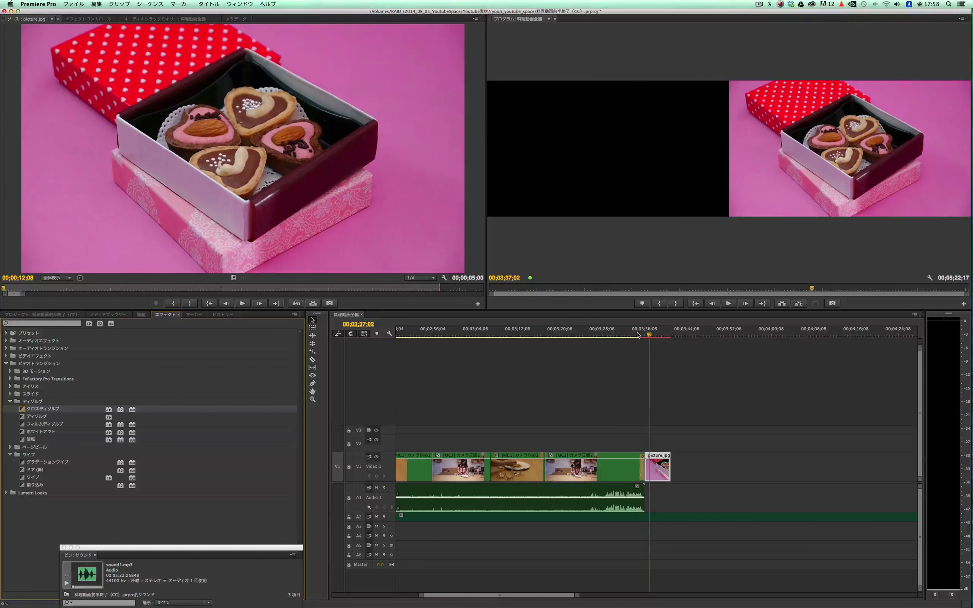
left_click(639, 335)
key("space")
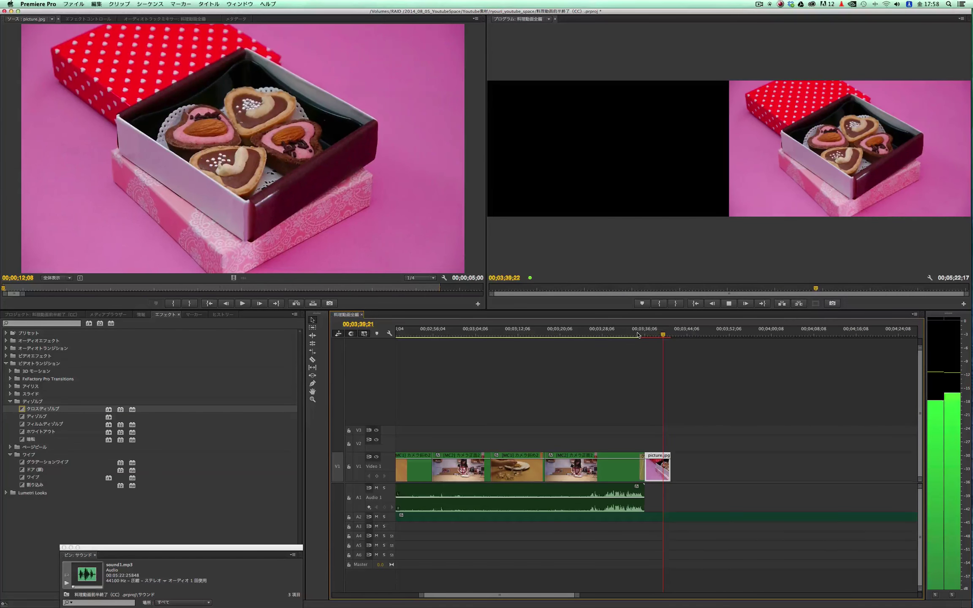
key("space")
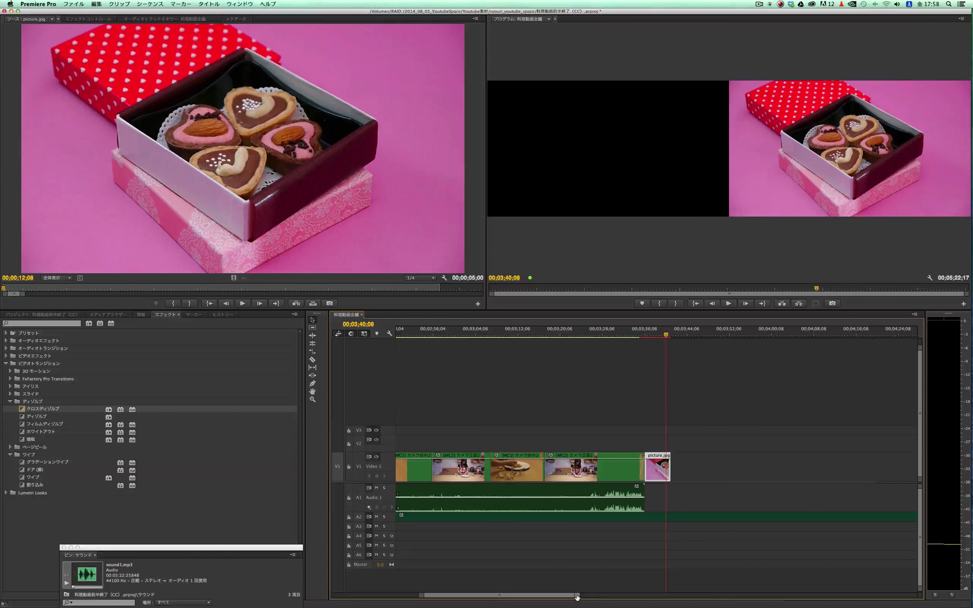
mouse_move(549, 597)
left_mouse_down()
mouse_move(503, 598)
mouse_move(720, 597)
left_mouse_up()
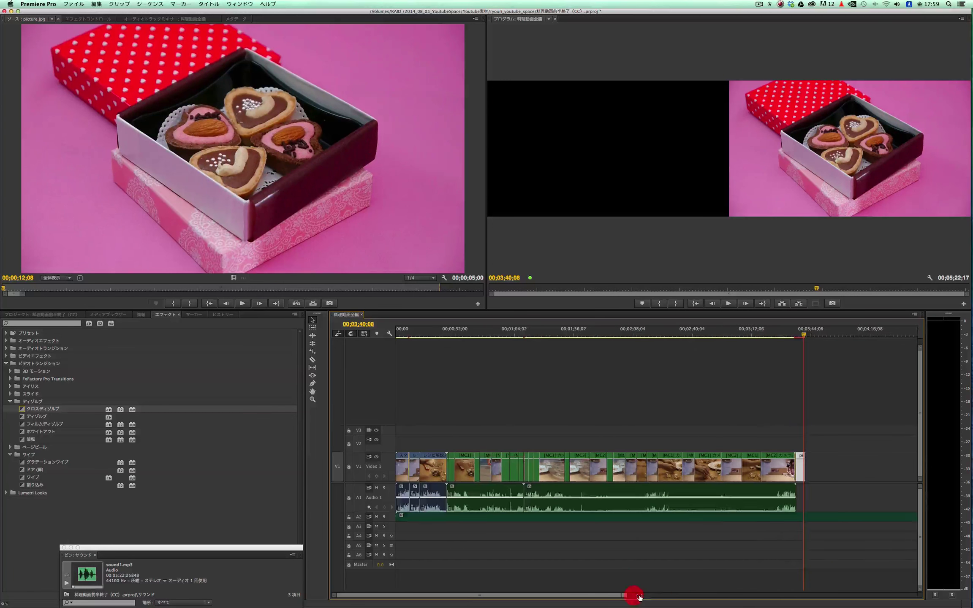
left_click_drag(736, 333, 754, 333)
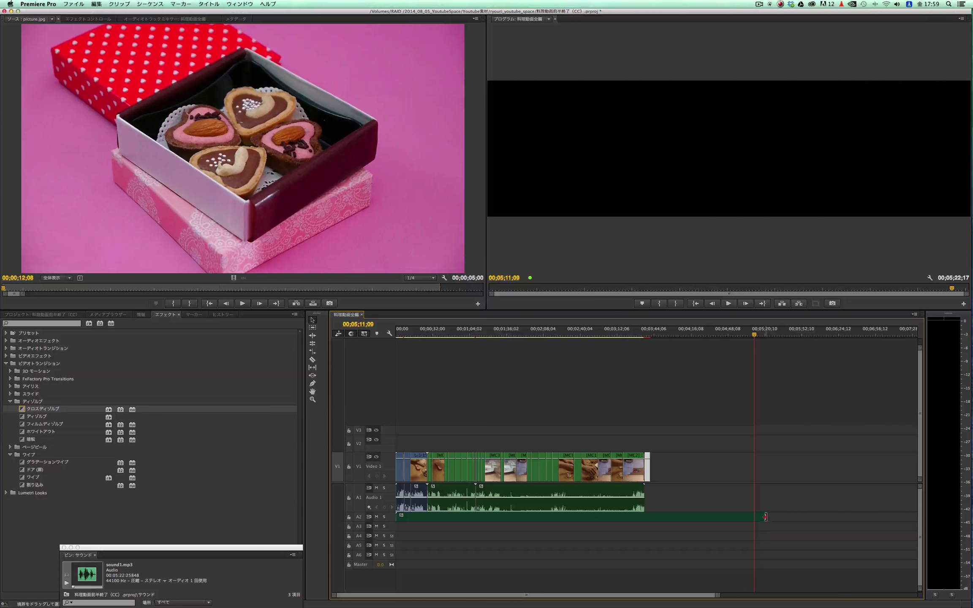
- Trim sound1.mp3 on A2 to end with the video and expand the A2 track's waveform
left_click_drag(766, 517, 644, 515)
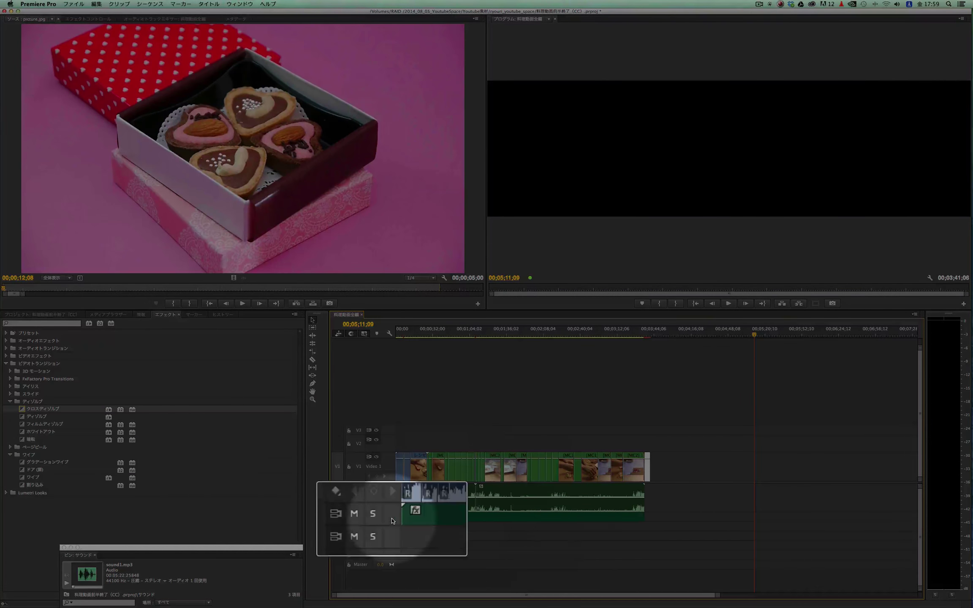
left_click(393, 520)
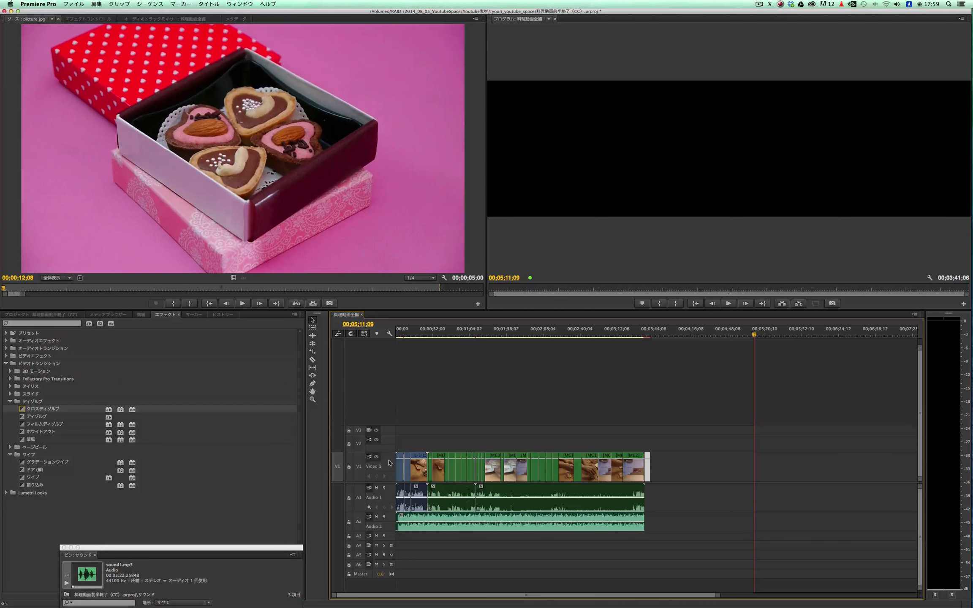
- Make V1 taller and extend sound1.mp3 on A2 to end exactly with picture.jpg
left_click_drag(386, 451, 388, 436)
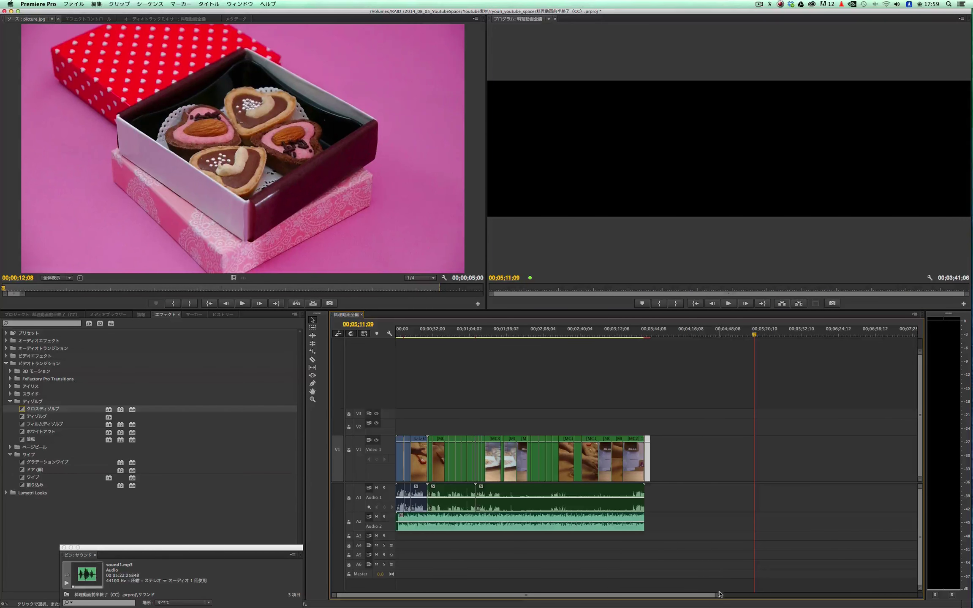
left_click_drag(720, 594, 677, 596)
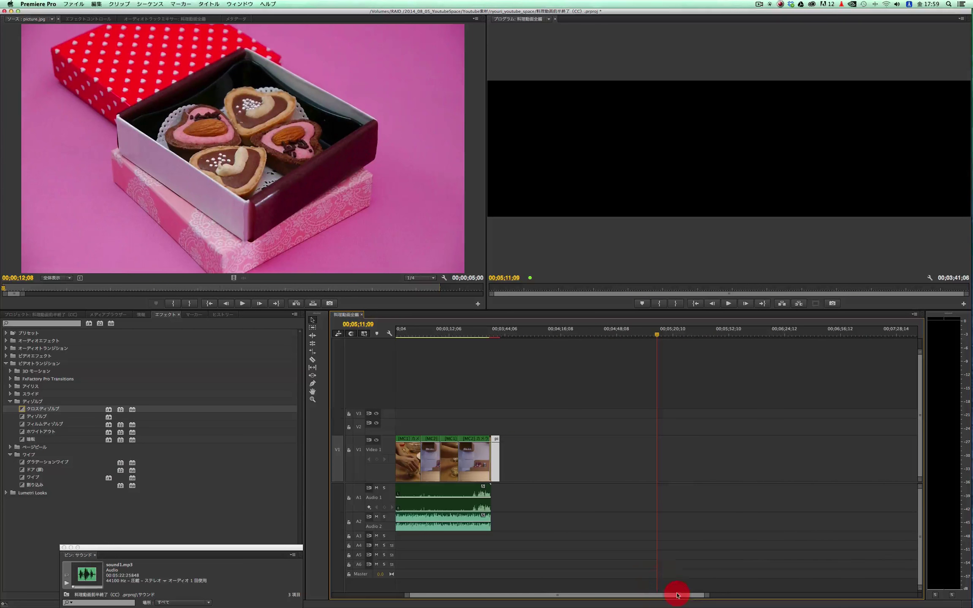
left_click_drag(489, 518, 499, 517)
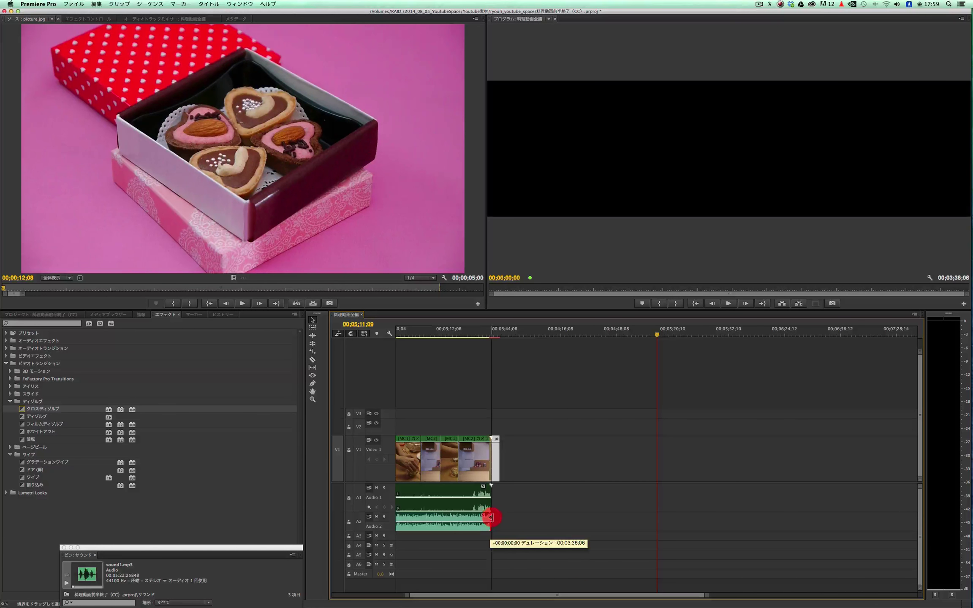
left_click(493, 335)
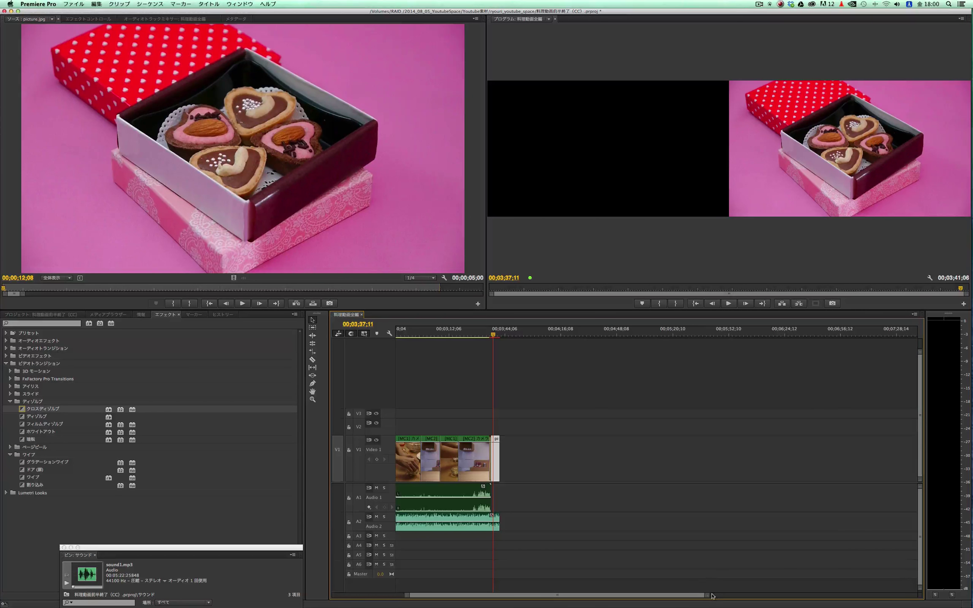
- Add two opacity keyframes on picture.jpg and drag the last one down to fade to black
left_click_drag(708, 597, 625, 595)
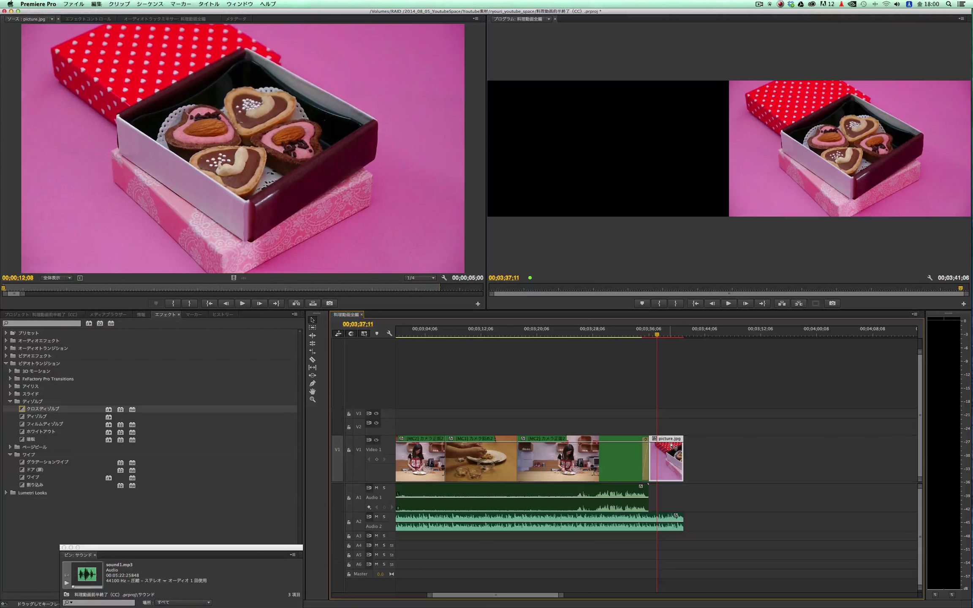
mouse_move(672, 445)
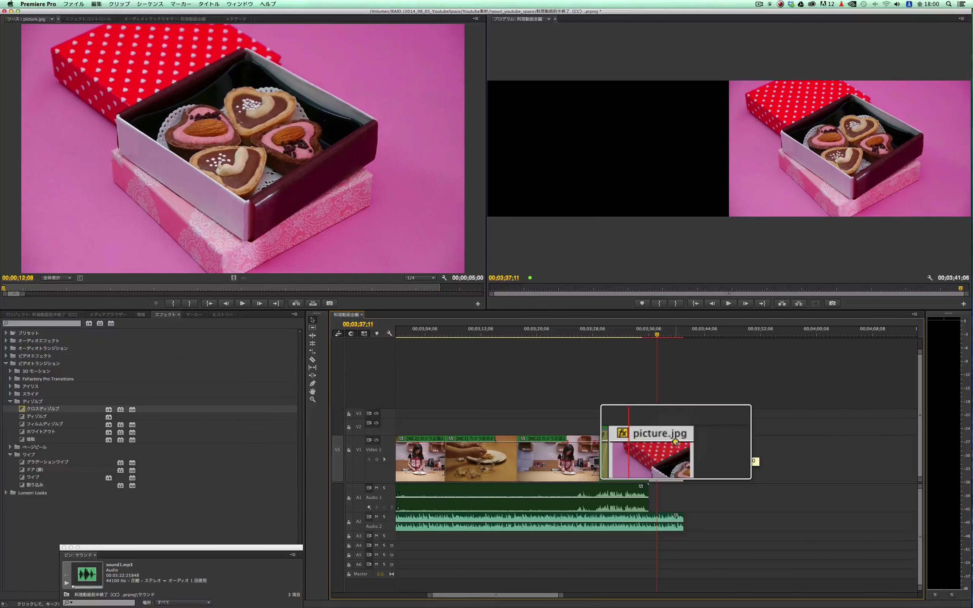
left_click(676, 441)
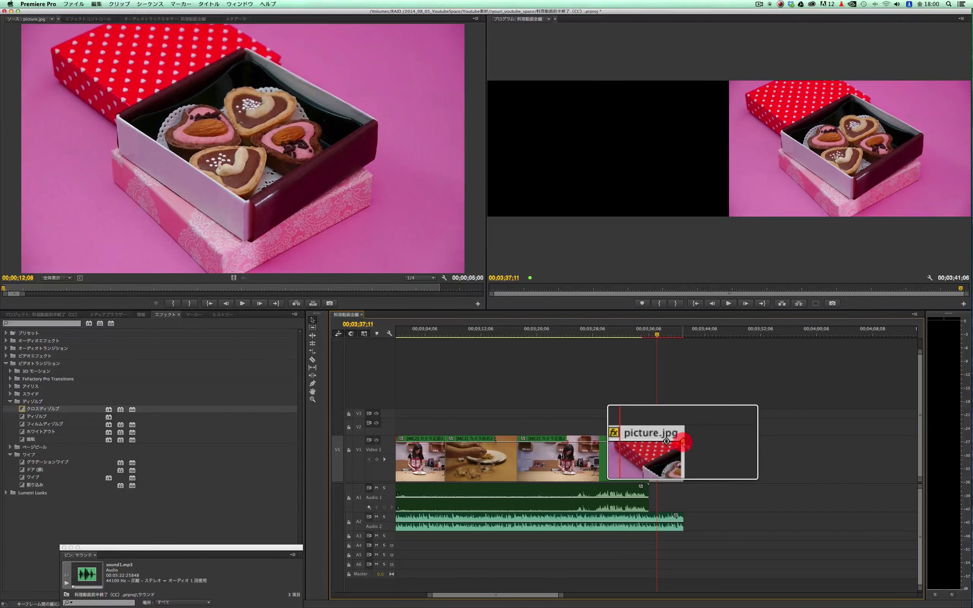
left_click(683, 442)
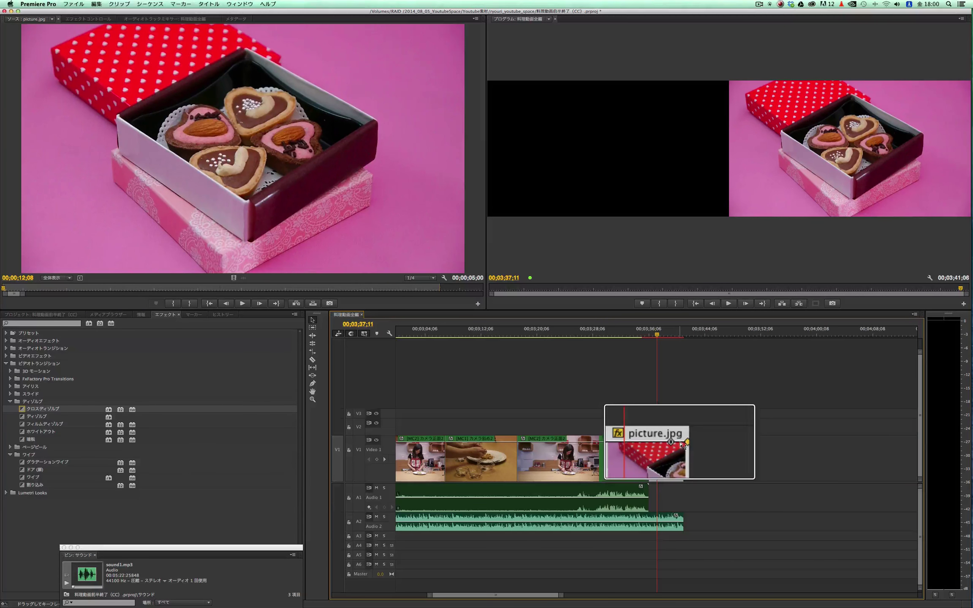
left_click_drag(683, 443, 683, 441)
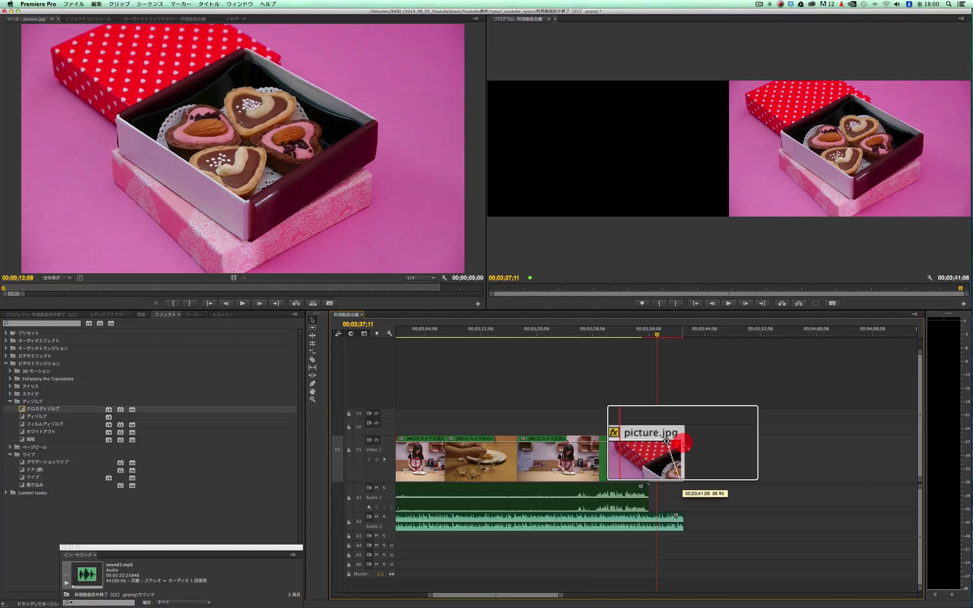
left_click_drag(685, 446, 724, 466)
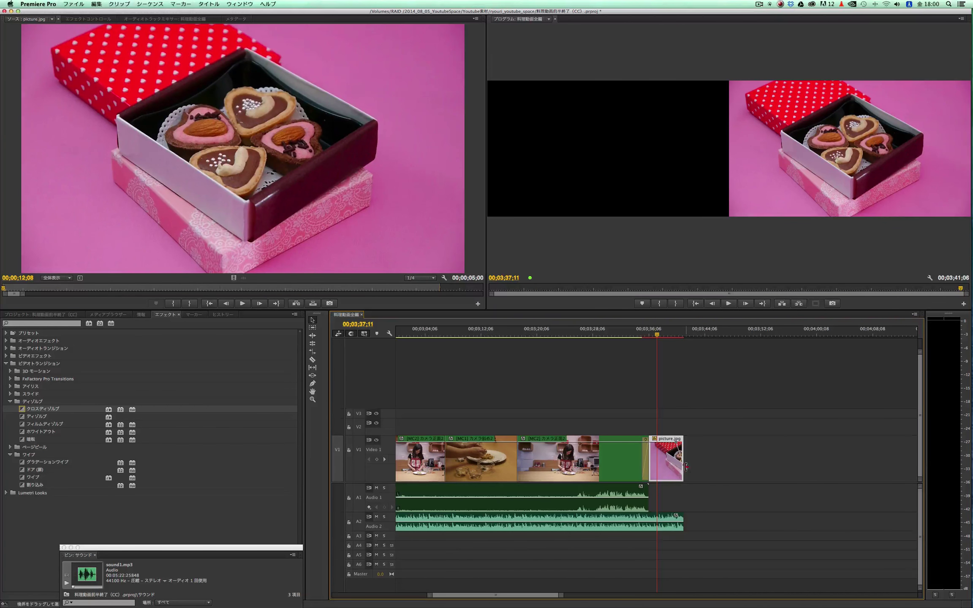
left_click_drag(683, 466, 682, 478)
left_click(669, 335)
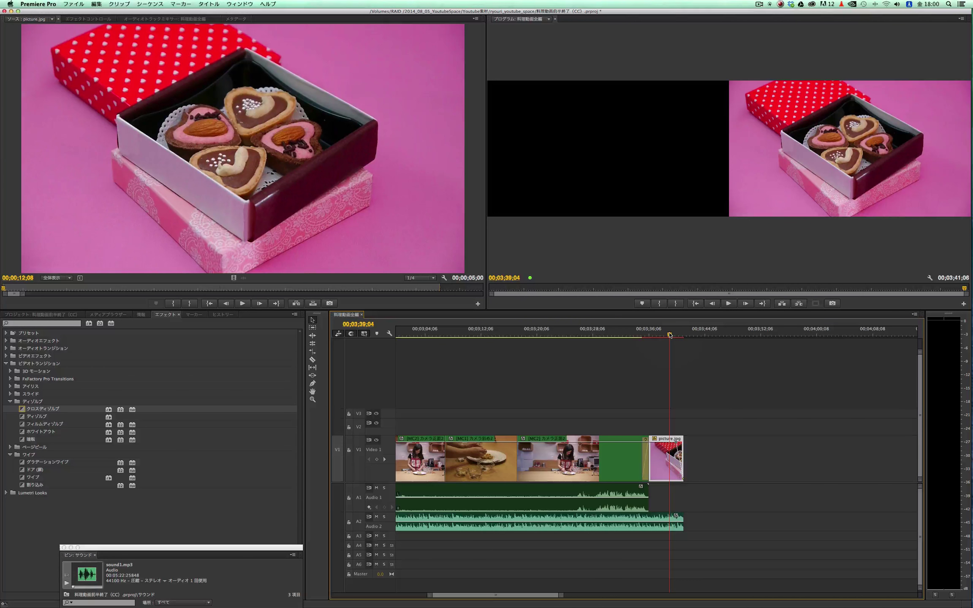
key("space")
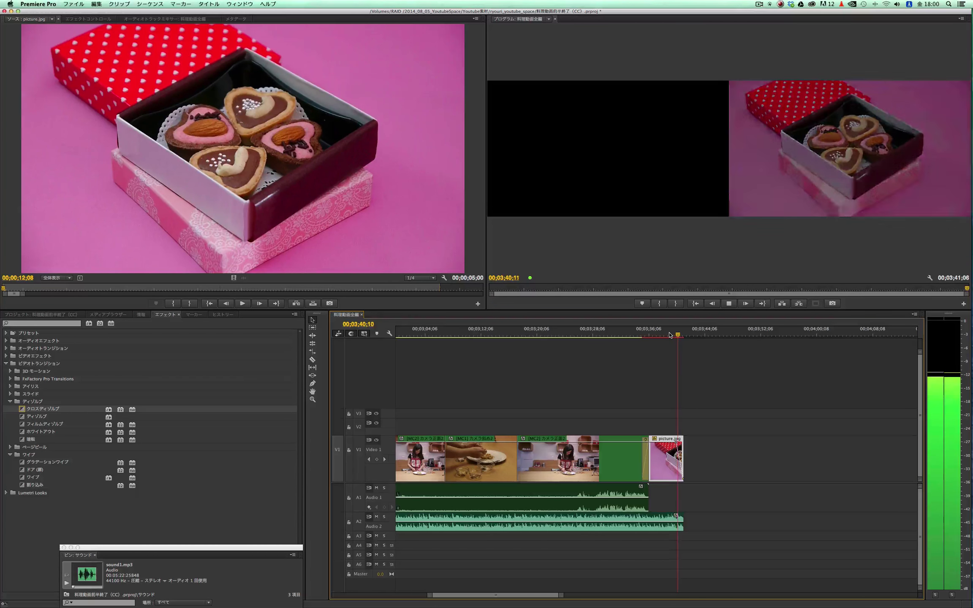
left_click_drag(669, 335, 685, 336)
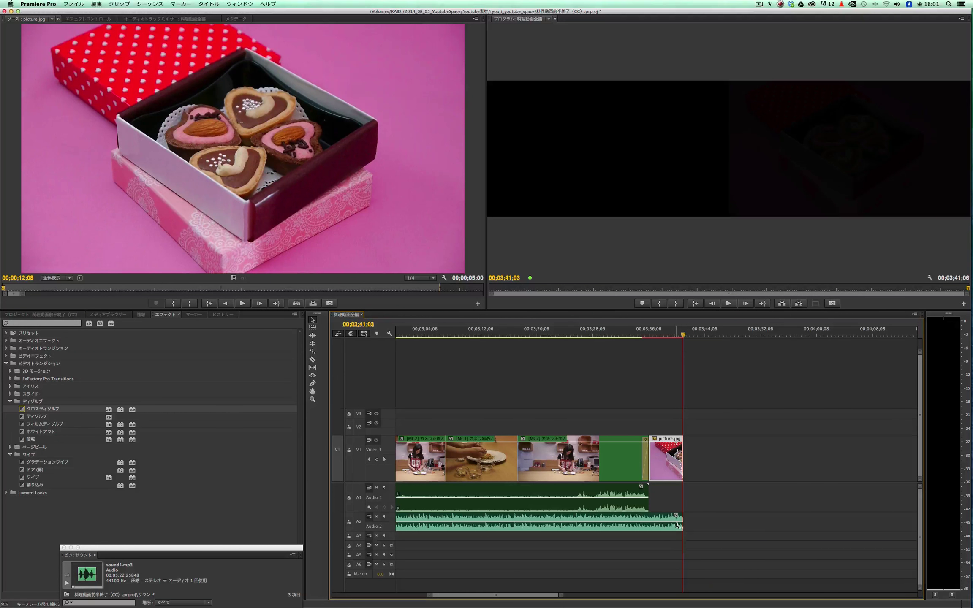
mouse_move(677, 525)
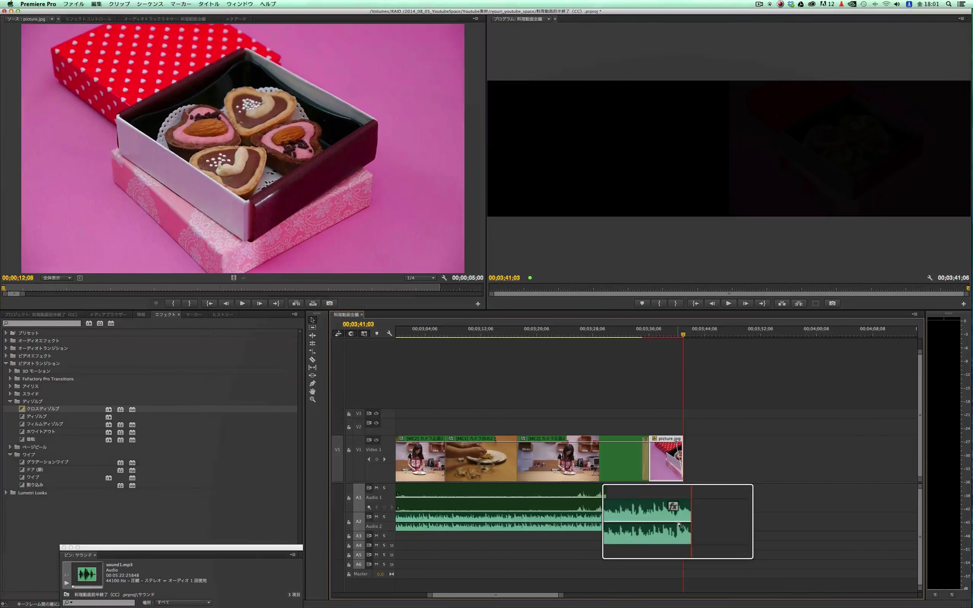
- Keyframe the A2 music volume at the clip end, drop it to -∞ dB, and preview the fade
left_click(676, 523, "super")
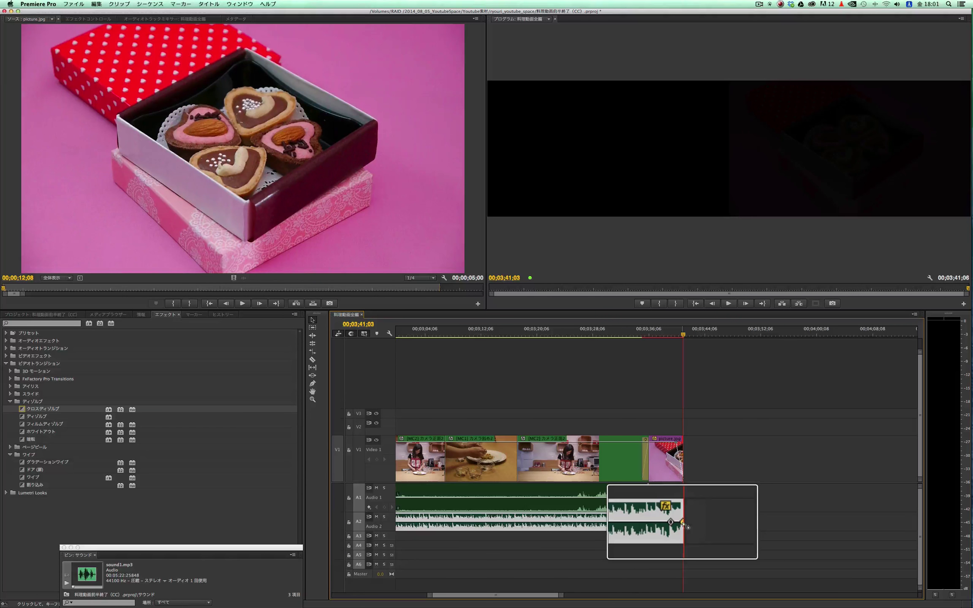
left_click_drag(683, 524, 684, 533)
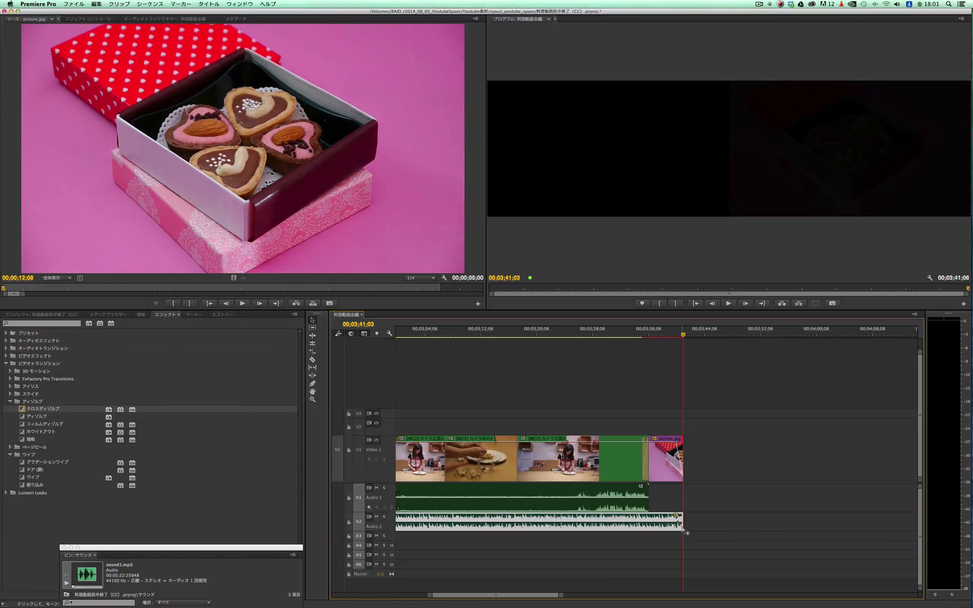
left_click(679, 527)
left_click(672, 334)
key("space")
- Play the first five seconds of the sequence, then bring the Project bin of clips back into view
left_click_drag(524, 595, 404, 592)
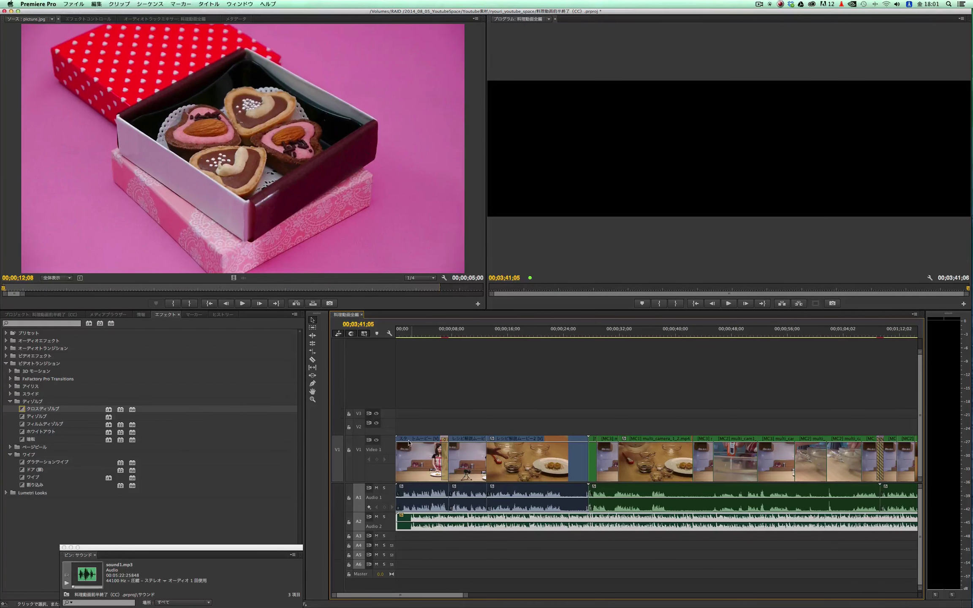
left_click(401, 445)
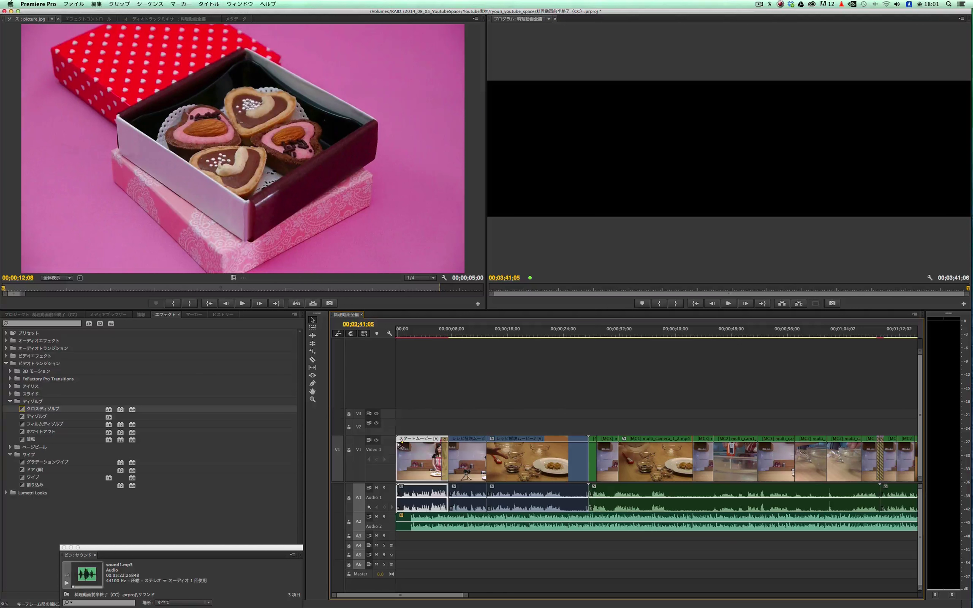
left_click(397, 444)
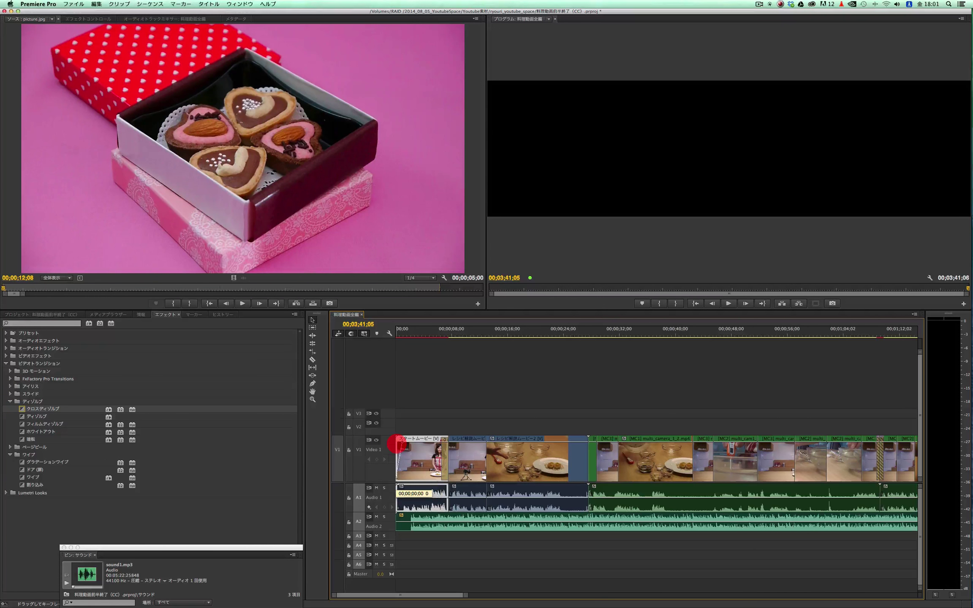
left_click(397, 333)
key("space")
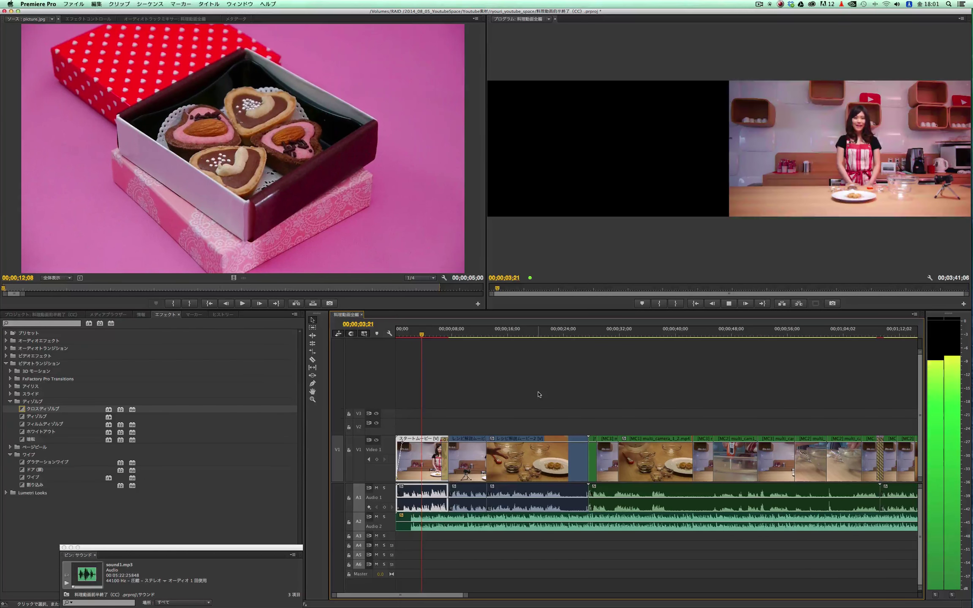
key("space")
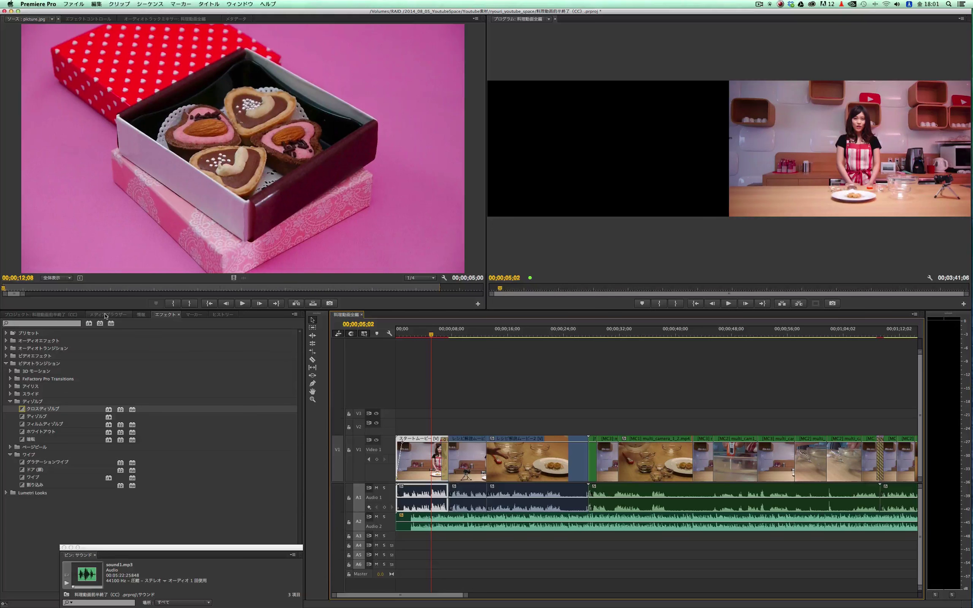
left_click(47, 315)
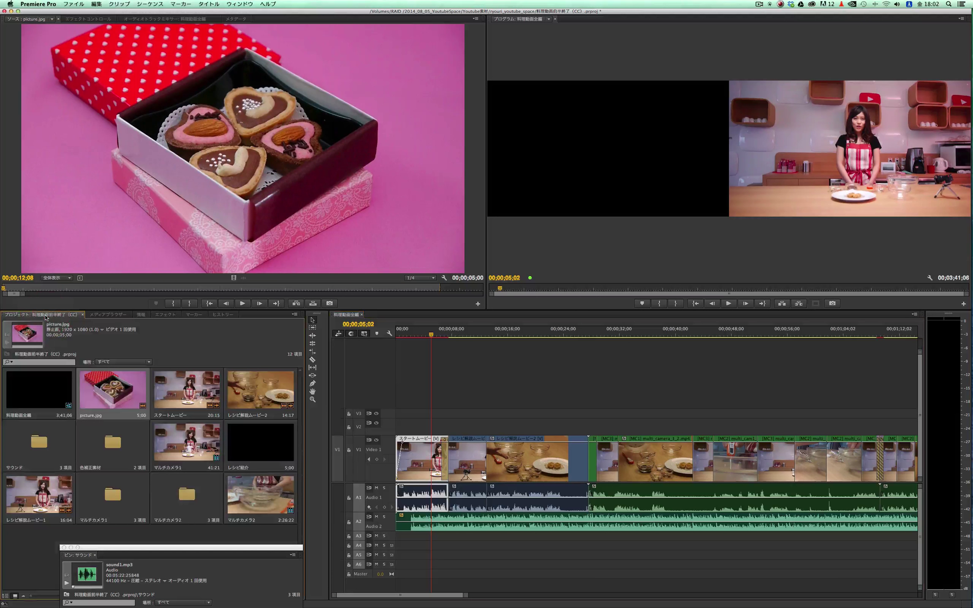
- Drop the レシピ紹介 title onto V2 at about 7 seconds and stretch it to 20 seconds
left_click(257, 452)
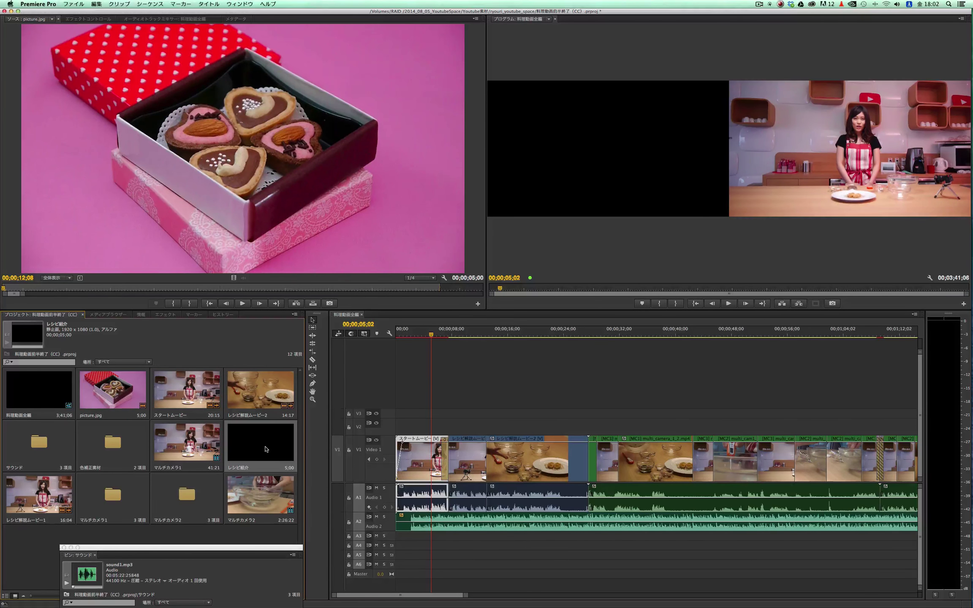
left_click(262, 441)
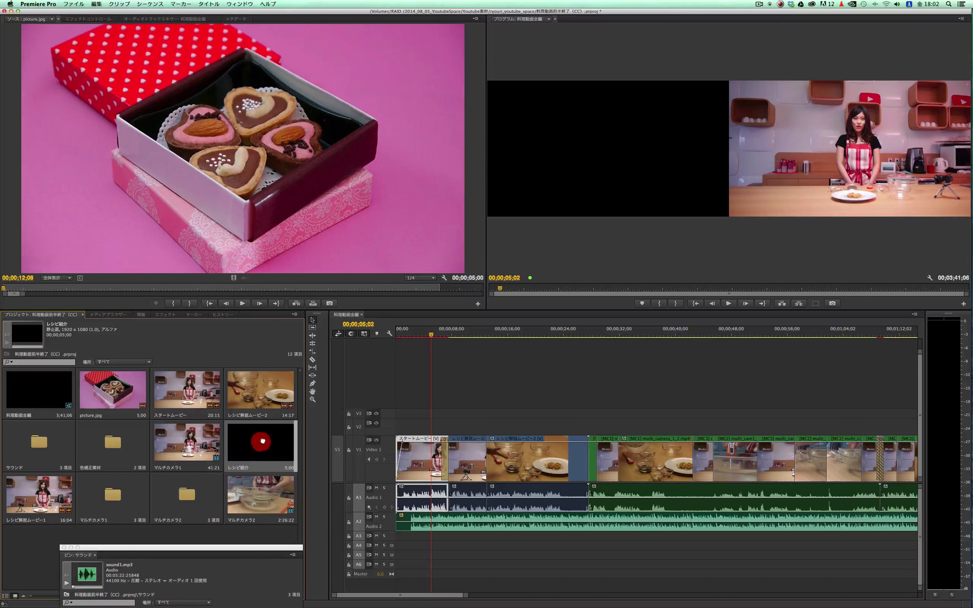
left_click_drag(263, 441, 450, 427)
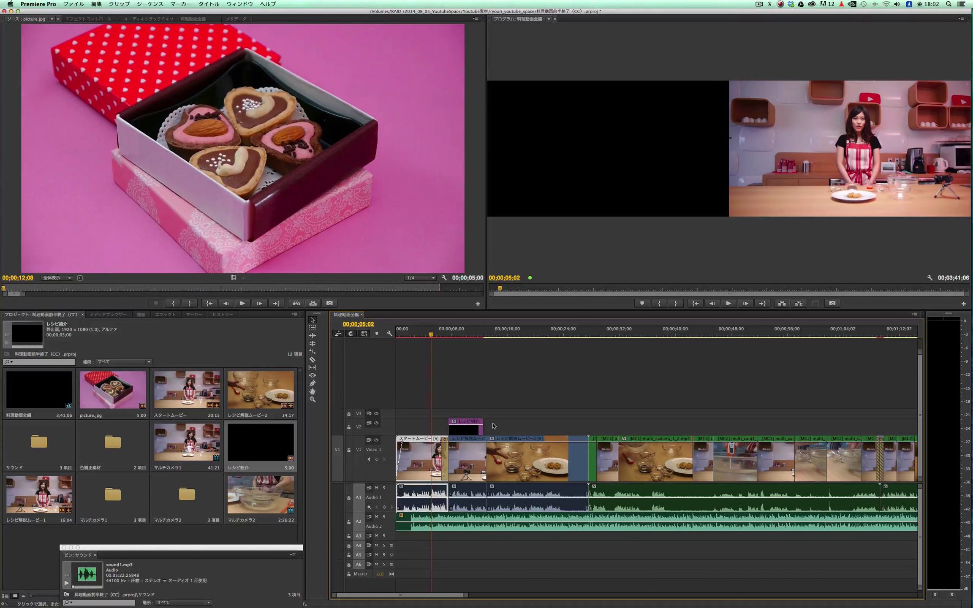
left_click_drag(481, 419, 587, 420)
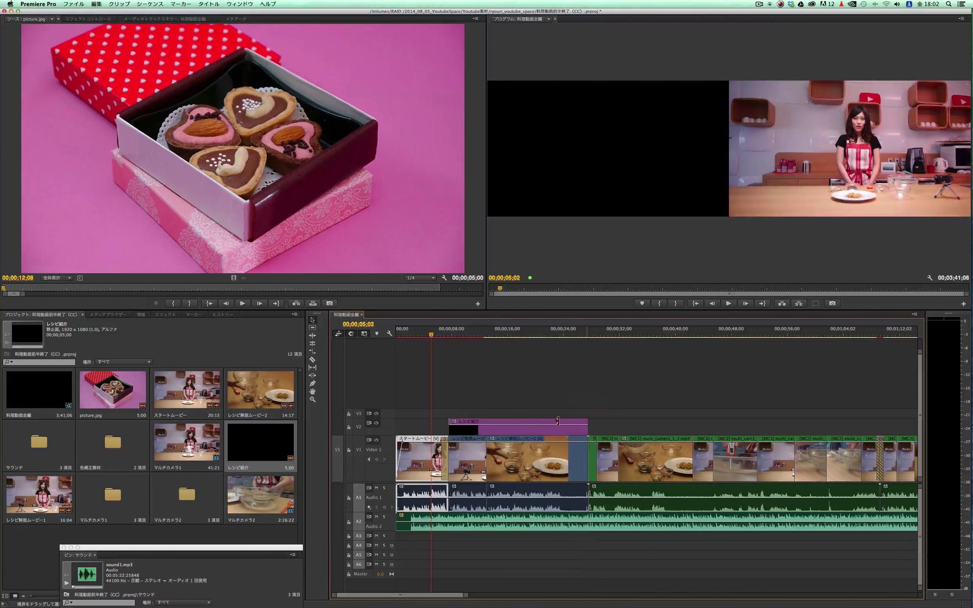
- Play the footage under the title, stopping at 00;00;15;16
left_click(524, 436)
key("l")
key("l")
key("k")
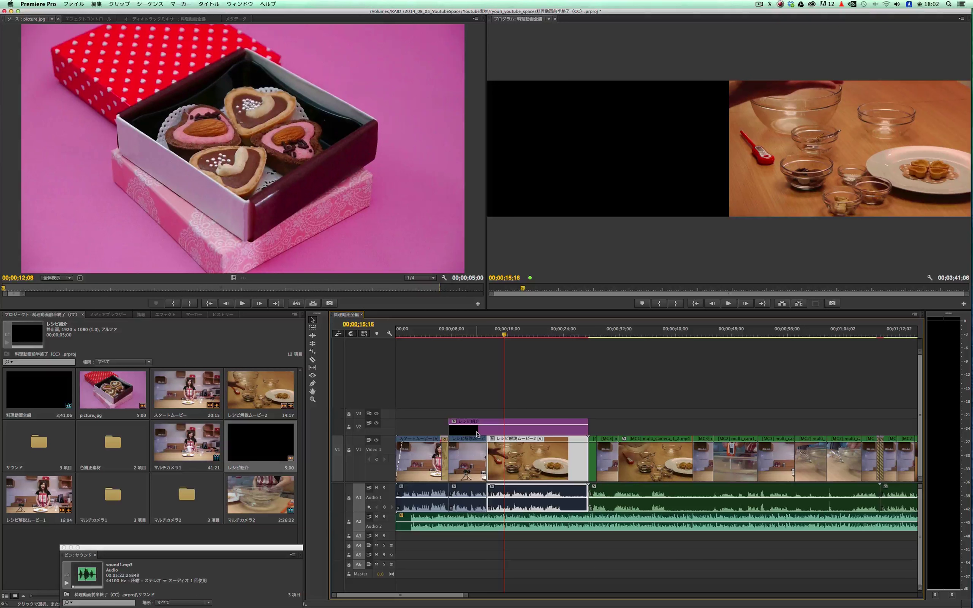
mouse_move(476, 434)
- Open the レシピ紹介 title editor, centre its window on screen and enlarge it
double_click(483, 430)
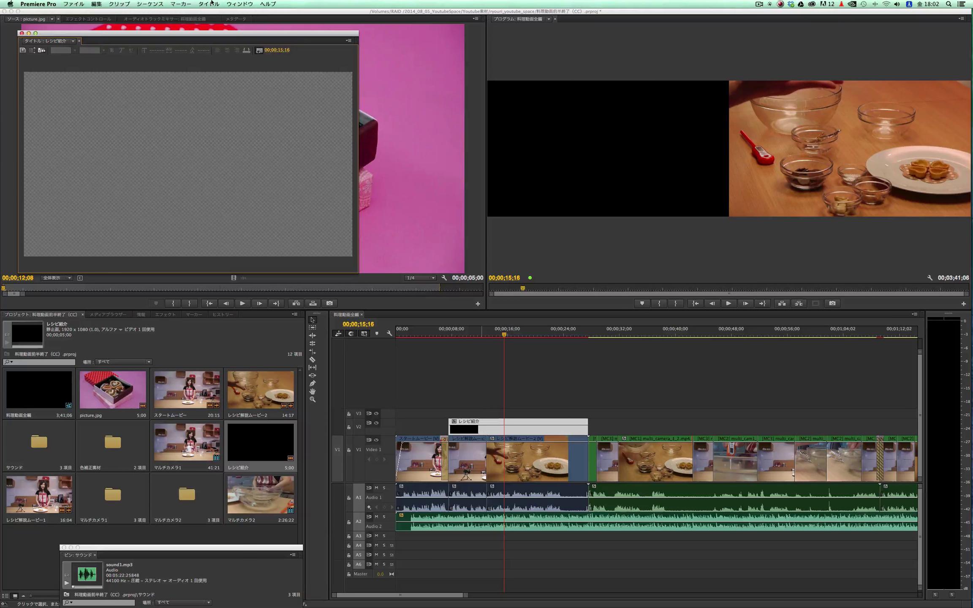
left_click_drag(186, 33, 347, 122)
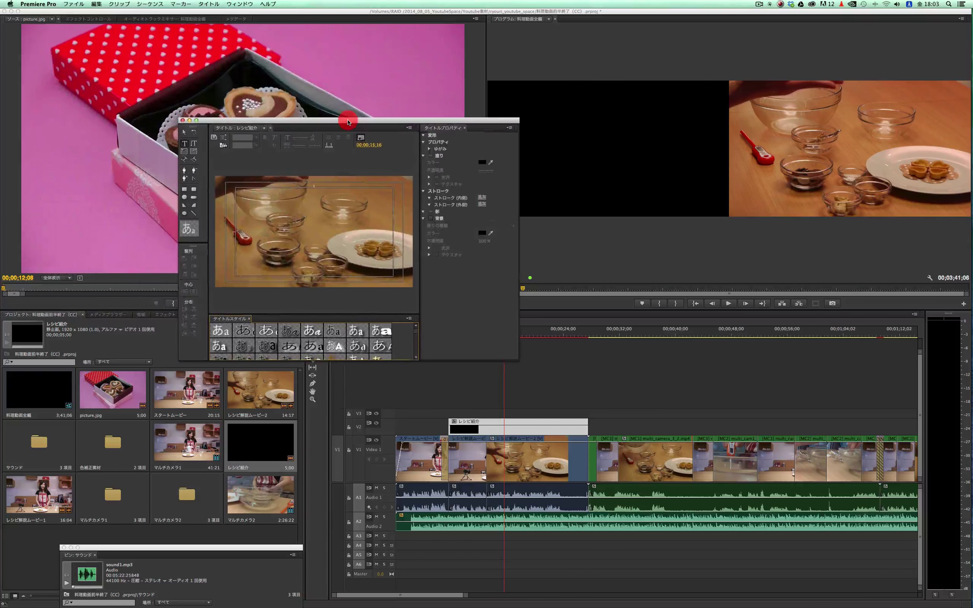
left_click_drag(518, 359, 528, 365)
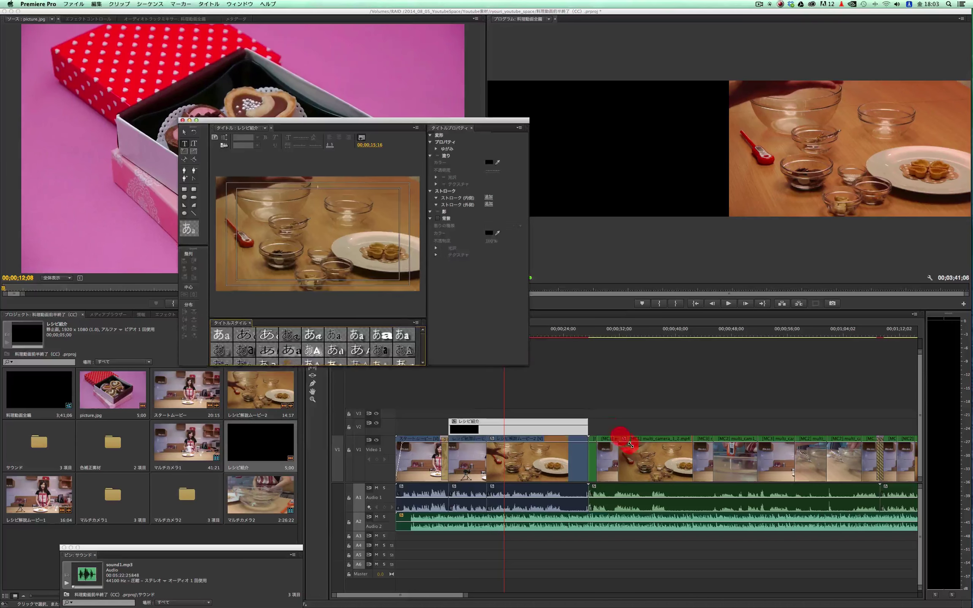
left_click_drag(630, 444, 633, 446)
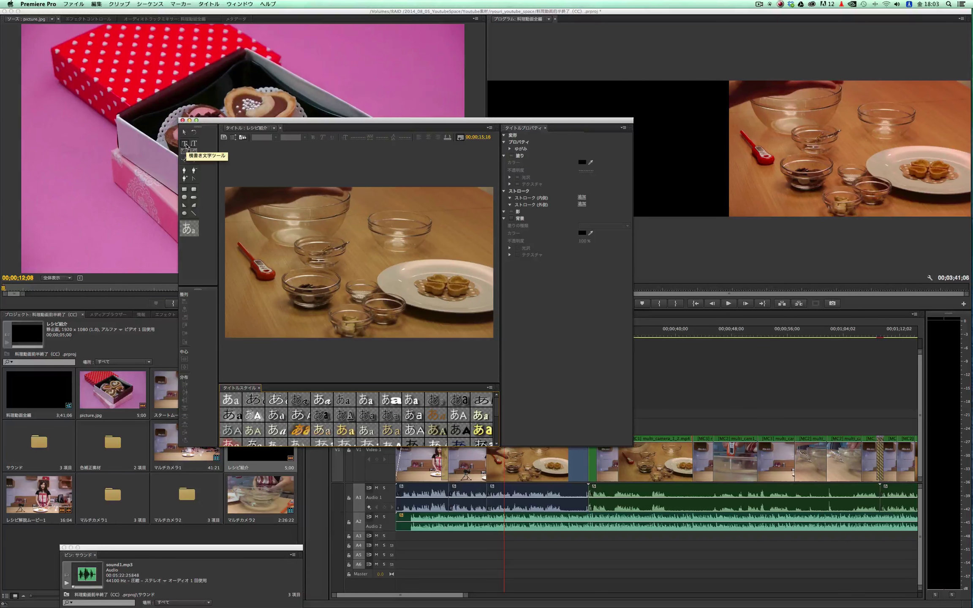
- Start a horizontal text box on the title canvas and bring the ryouri_youtube_space Finder window into view
left_click(187, 145)
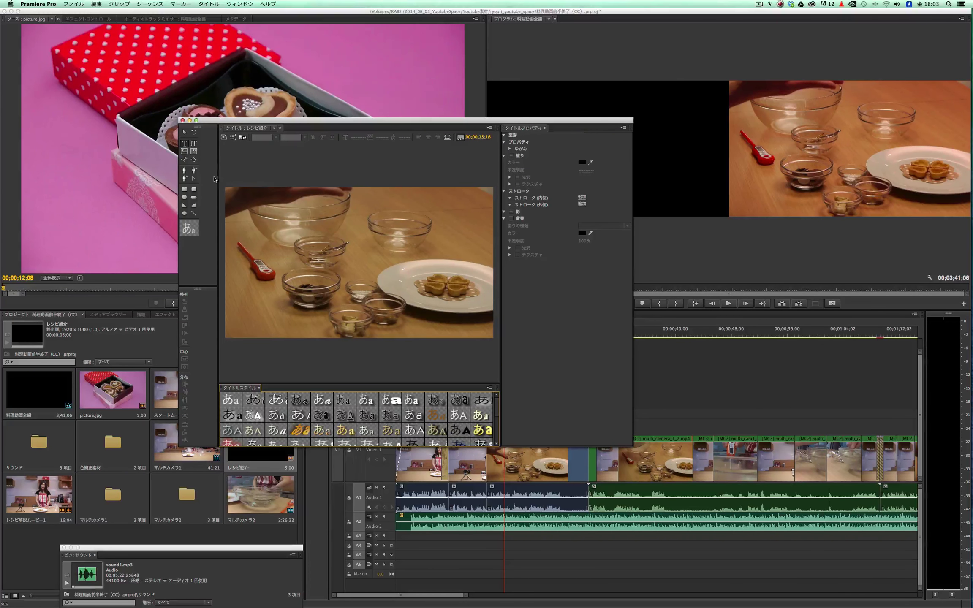
left_click(231, 196)
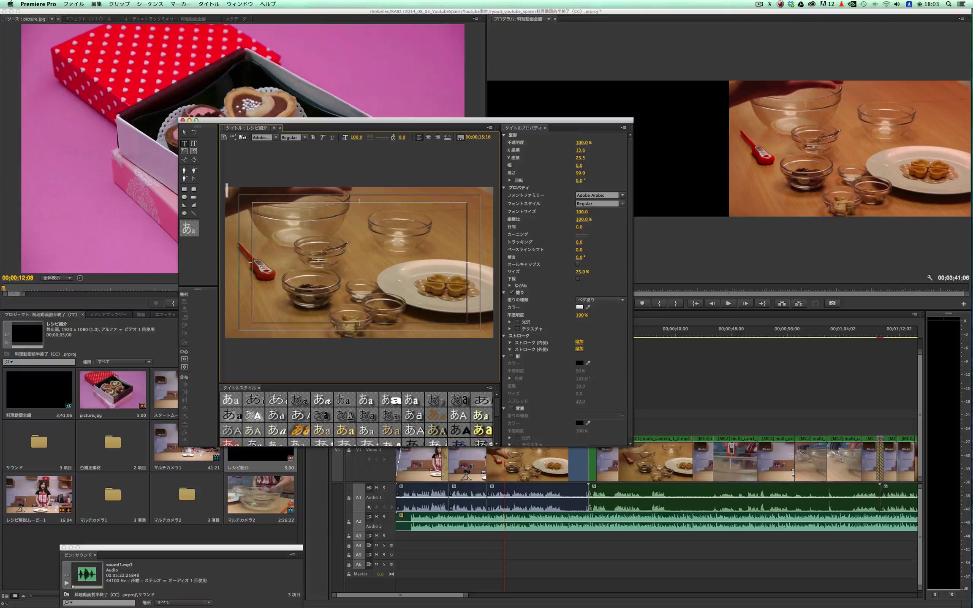
left_click_drag(445, 146, 593, 207)
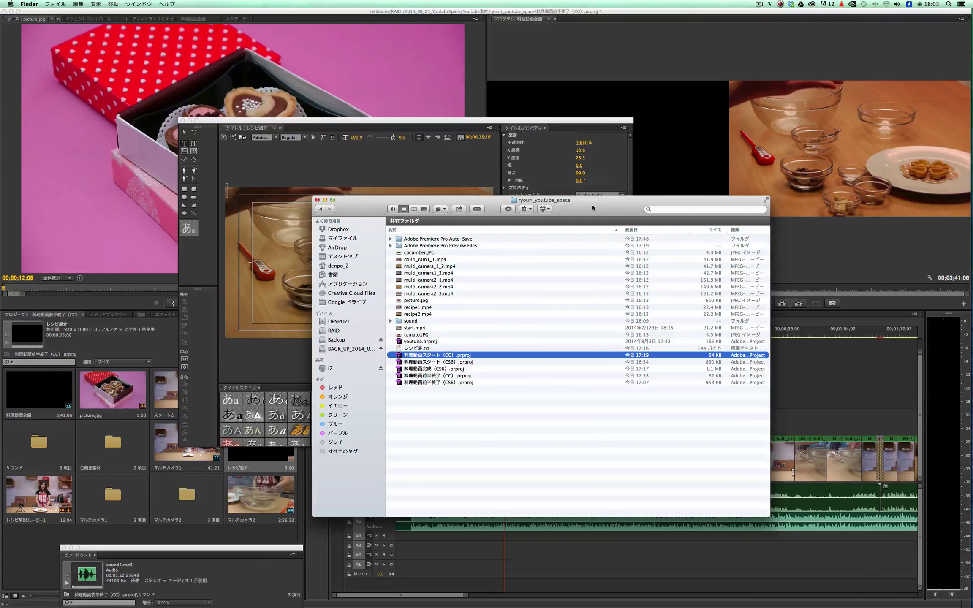
- Open レシピ表.txt and close the project and trash folder windows
double_click(408, 349)
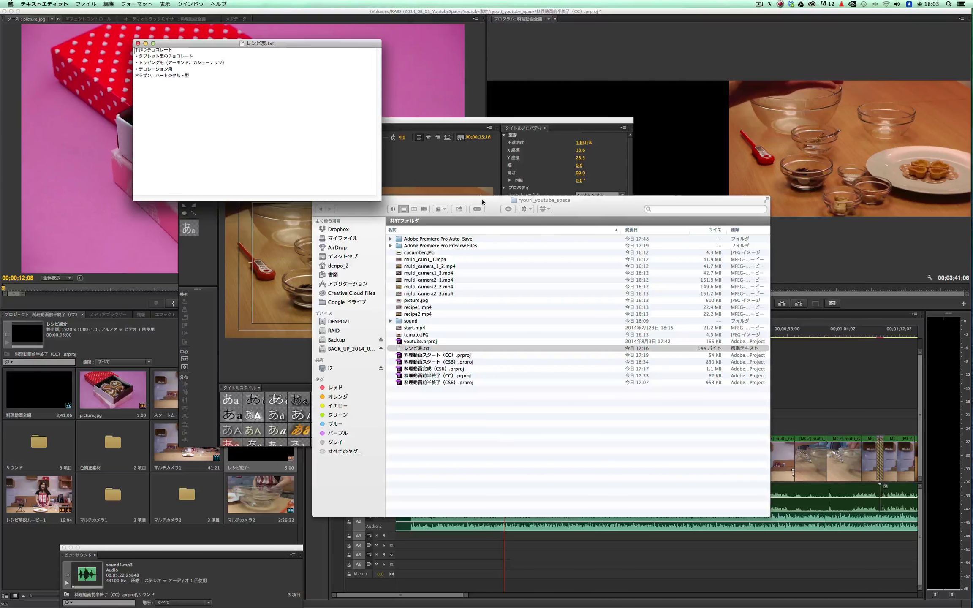
left_click(404, 234)
key("super+w")
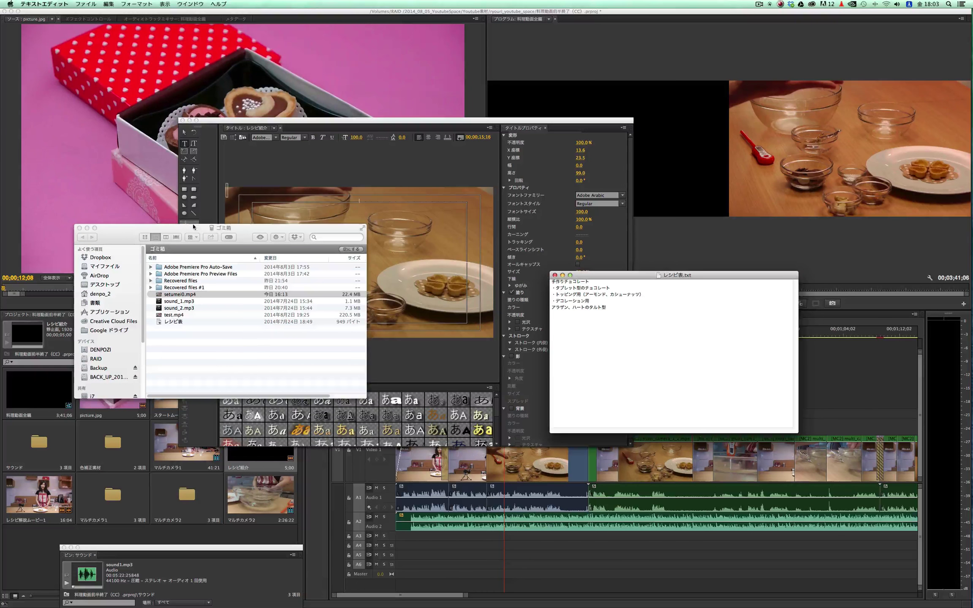
left_click(200, 229)
key("super+w")
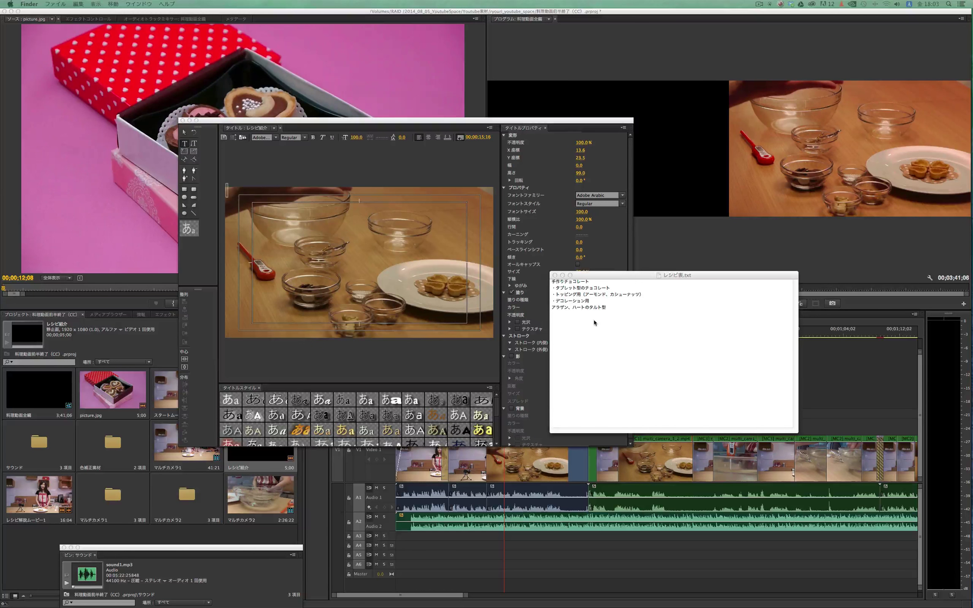
- Select and copy the ingredient list text, then return to the Premiere Pro title editor
left_click(628, 306)
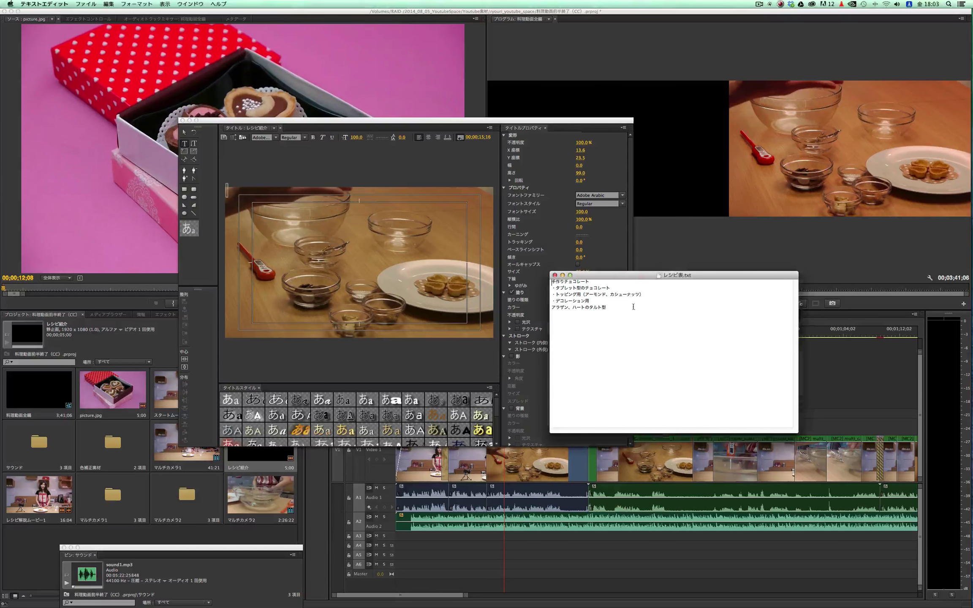
left_click_drag(607, 307, 531, 271)
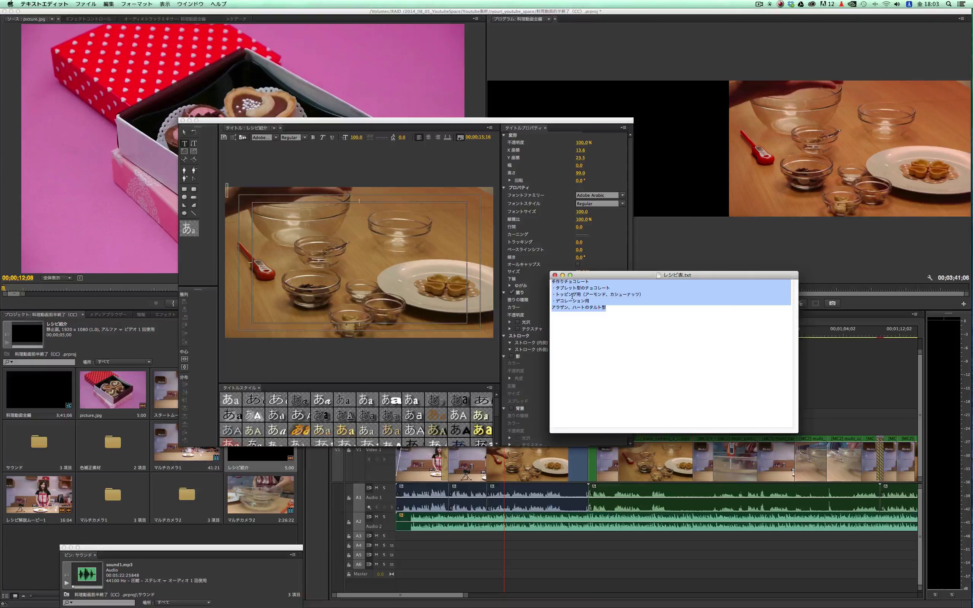
left_click(109, 5)
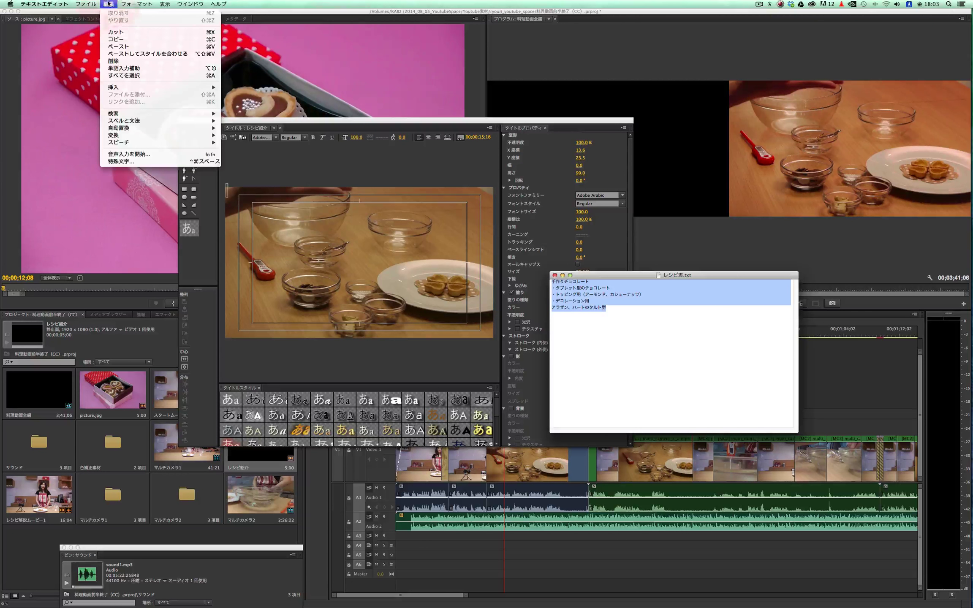
left_click(118, 39)
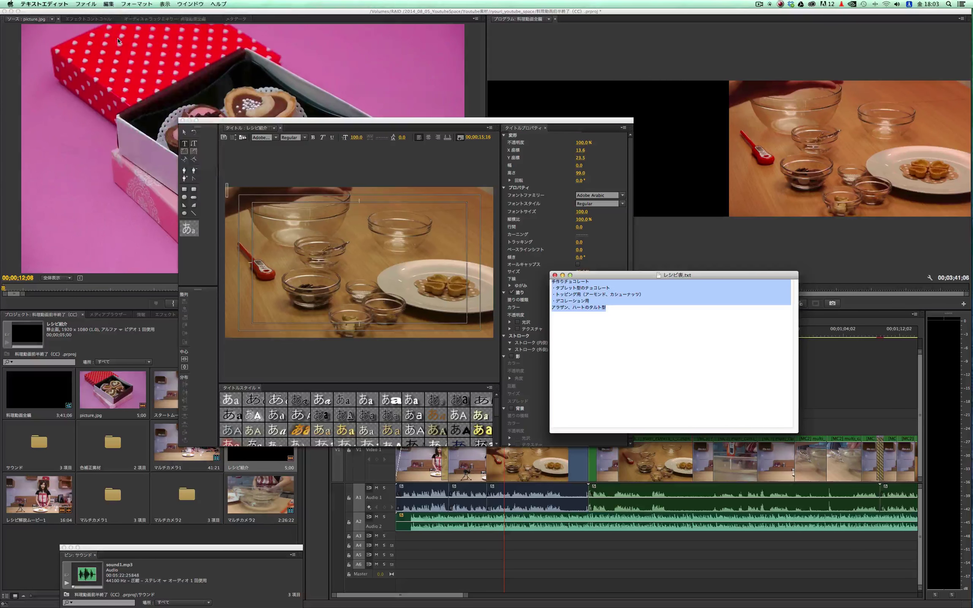
left_click(332, 169)
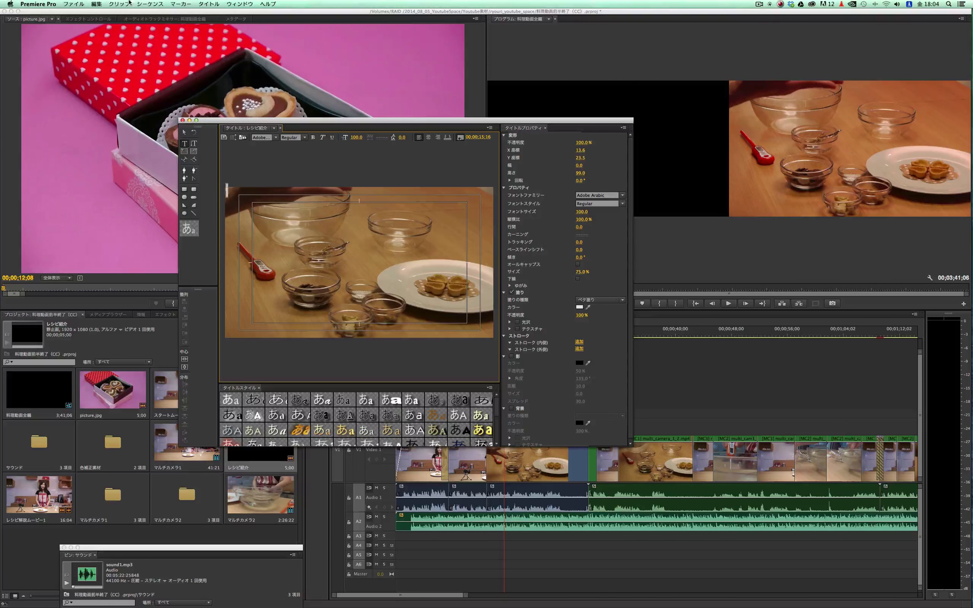
- Paste the recipe ingredient list into the title and shift the text block slightly lower
left_click(98, 3)
left_click(113, 48)
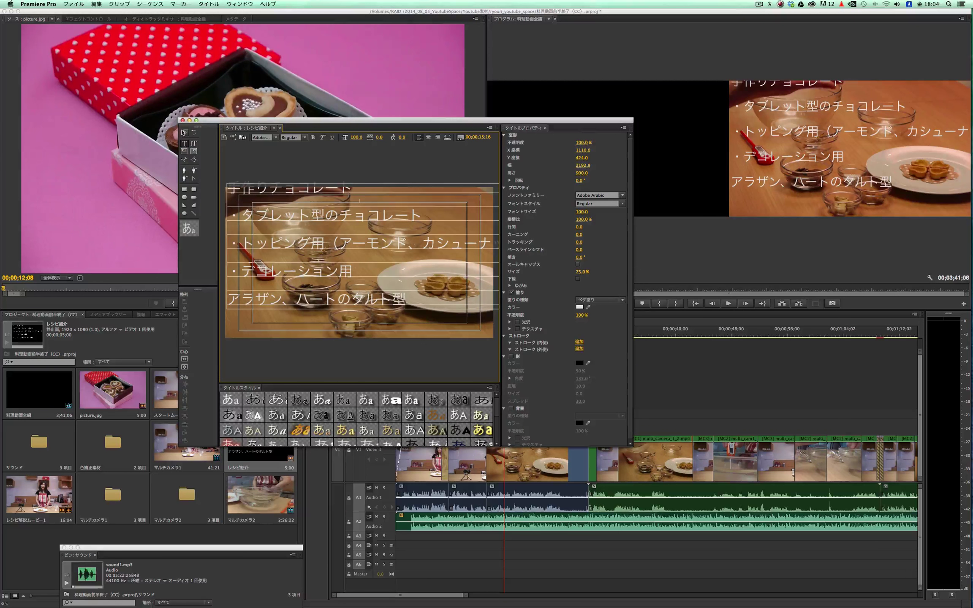
left_click(187, 133)
left_click_drag(287, 211, 287, 219)
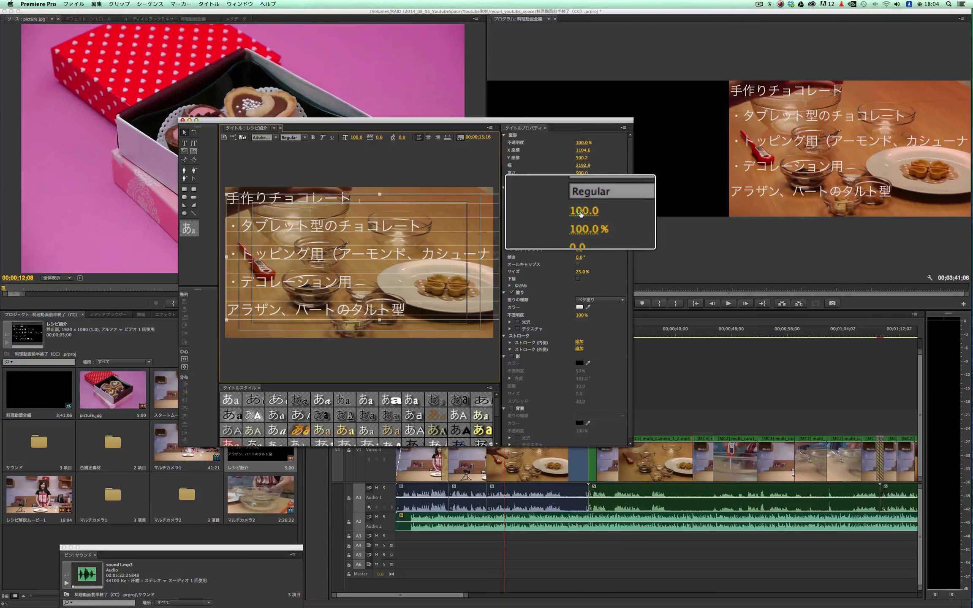
- Reduce the recipe text to font size 88 and move the block further down the frame
left_click(581, 212)
left_click_drag(580, 214, 581, 213)
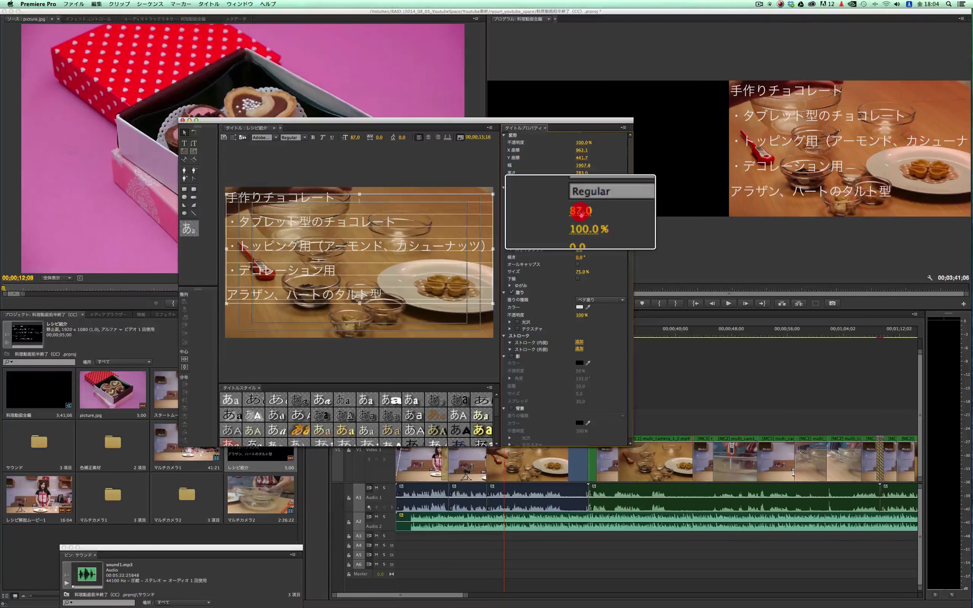
left_click_drag(581, 213, 584, 213)
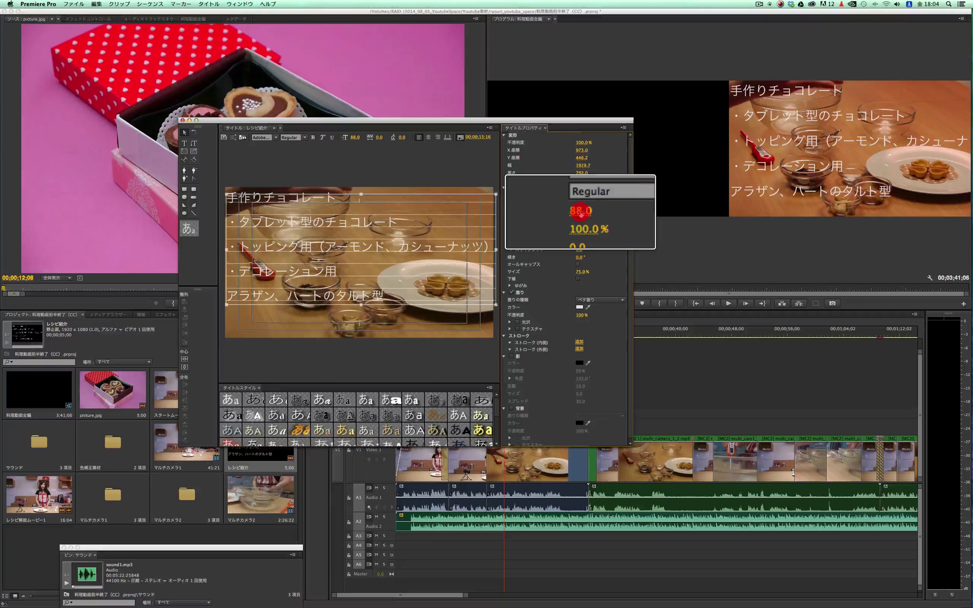
left_click(184, 132)
left_click_drag(329, 226, 330, 235)
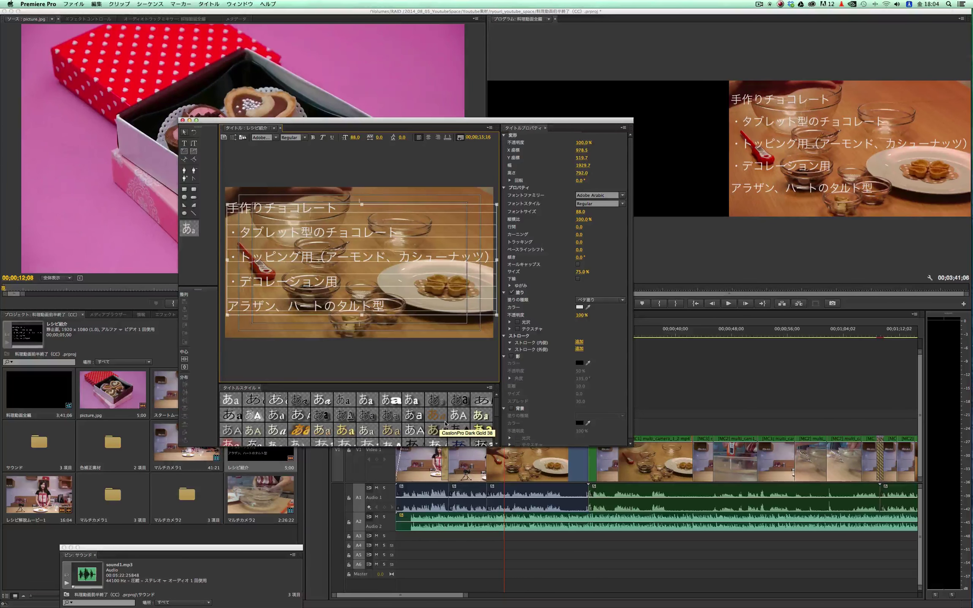
- Try several title styles, settle on yellow Hobo Medium Gold 58, and set font size 81
left_click(483, 431)
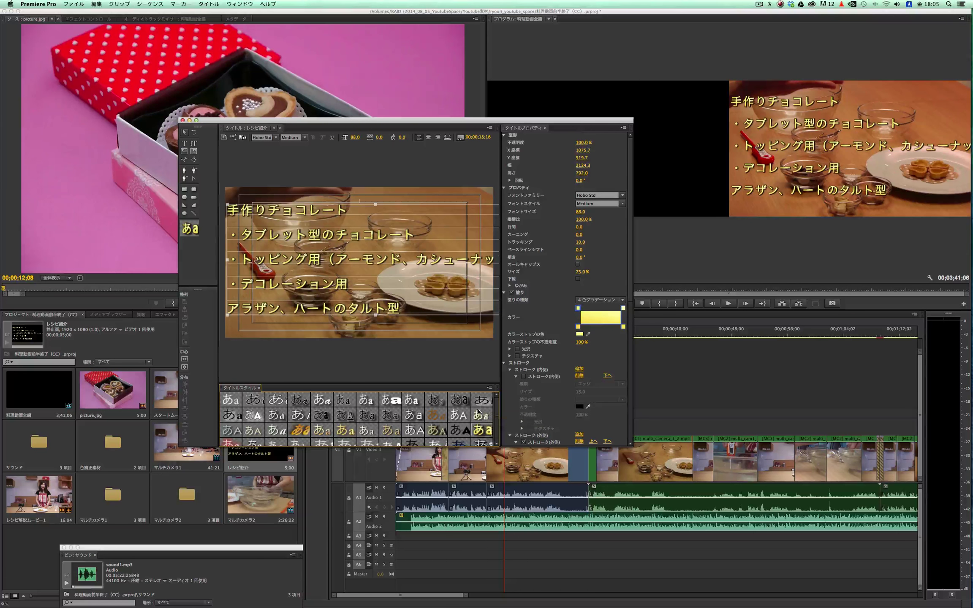
left_click(300, 430)
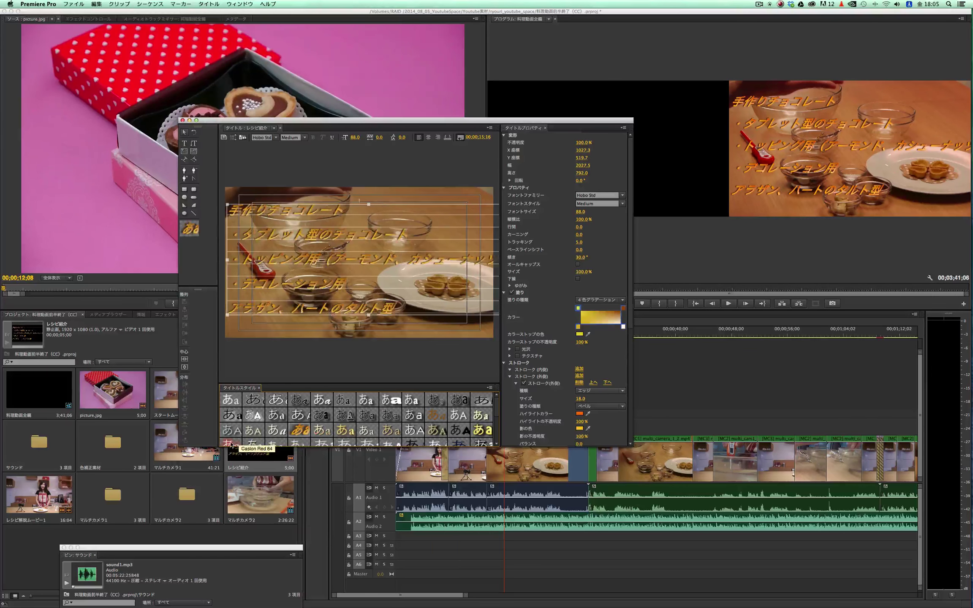
left_click(231, 443)
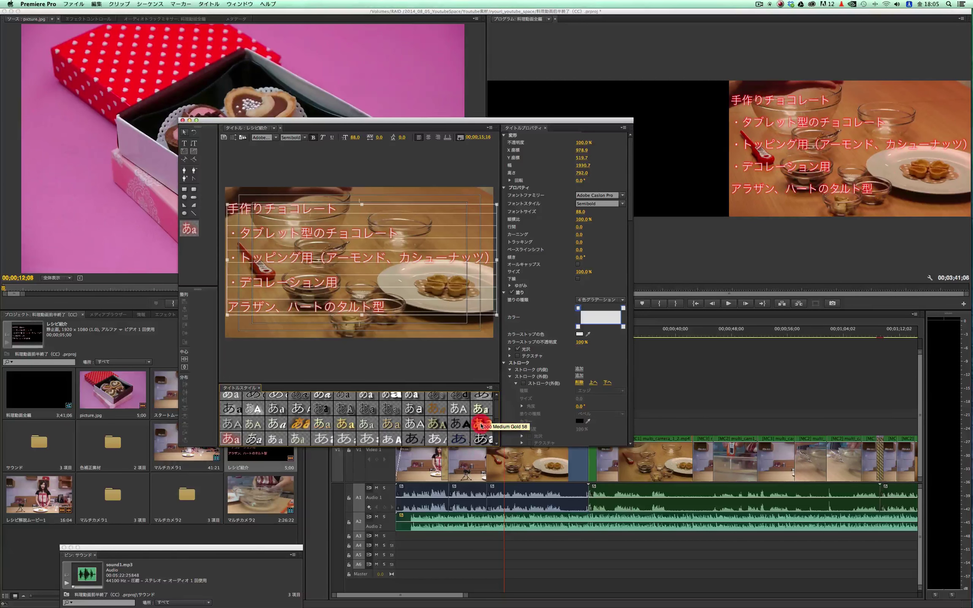
left_click(478, 426)
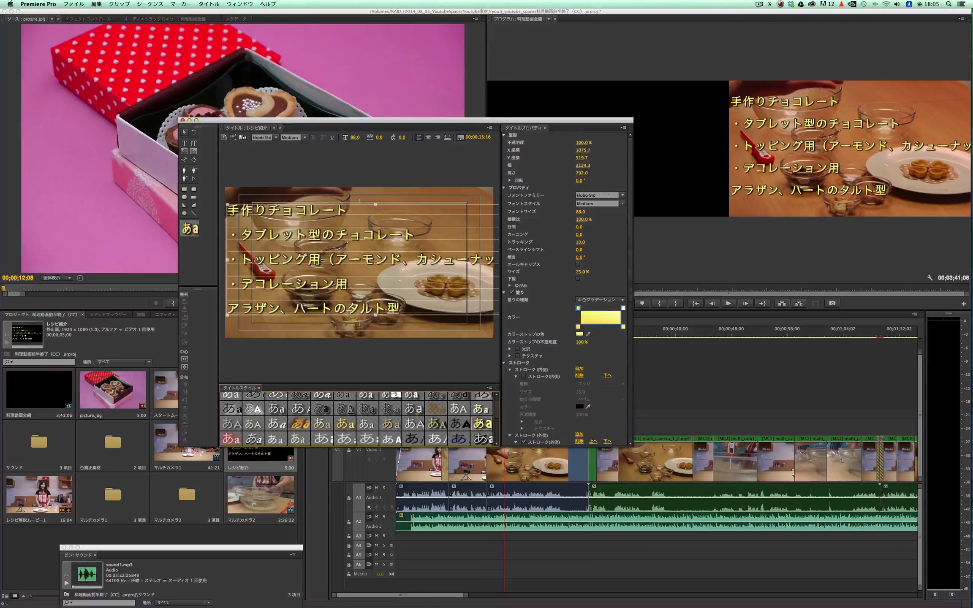
left_click_drag(583, 213, 582, 213)
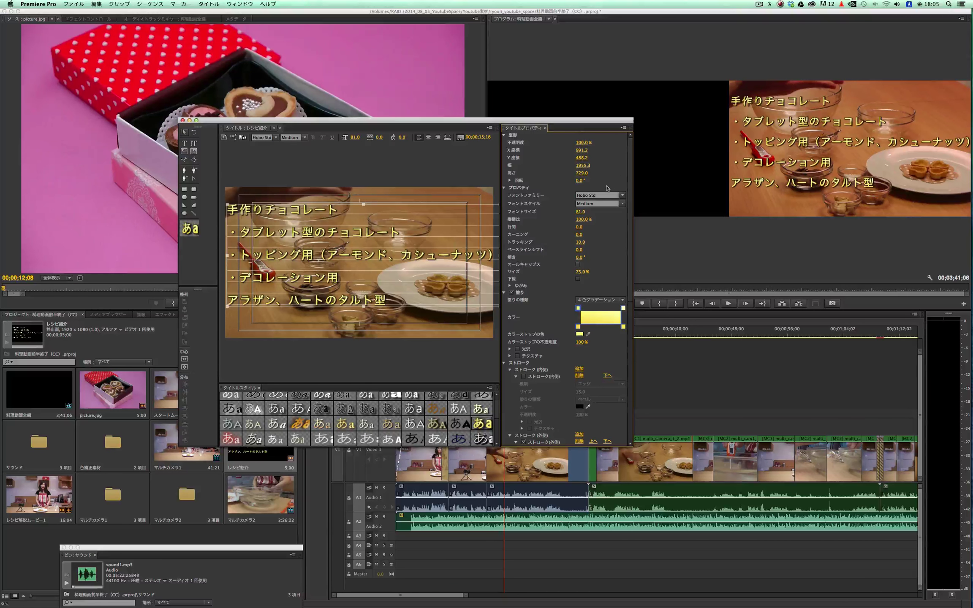
- Switch the recipe text's font family to ヒラギノ角ゴ StdN
left_click(616, 195)
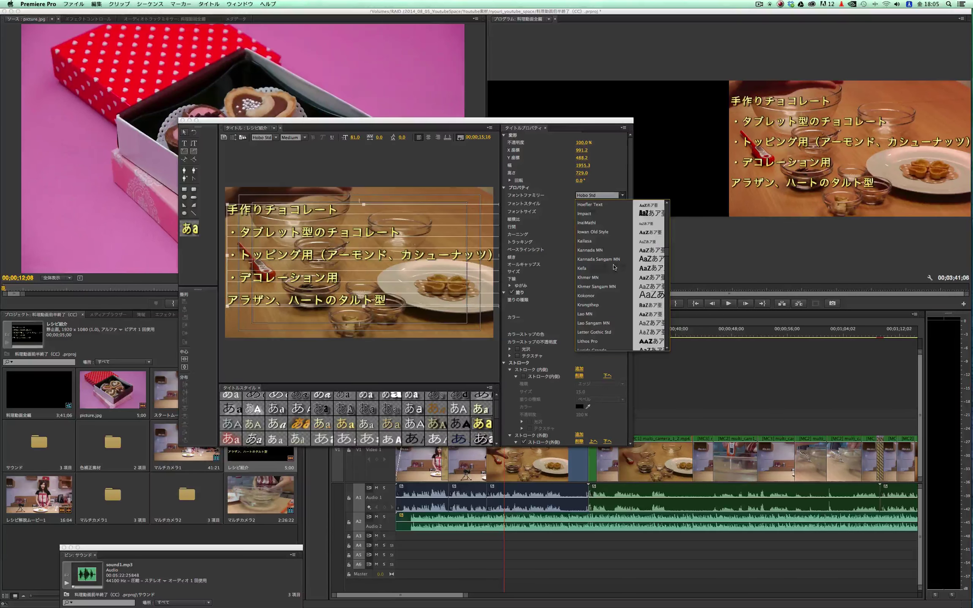
scroll(620, 230, "up", 5)
scroll(617, 251, "up", 5)
scroll(614, 267, "up", 5)
scroll(615, 267, "up", 5)
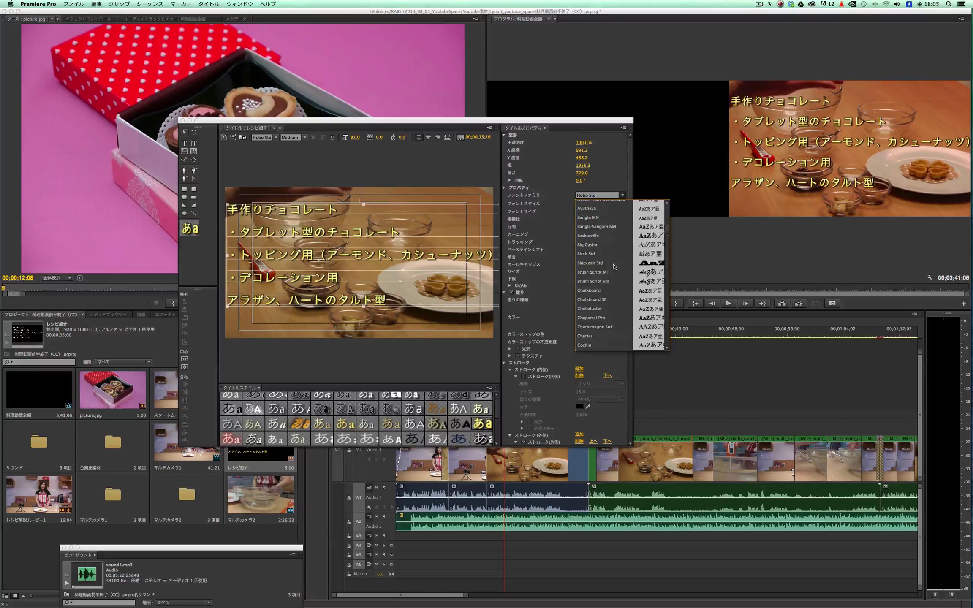
scroll(615, 266, "down", 10)
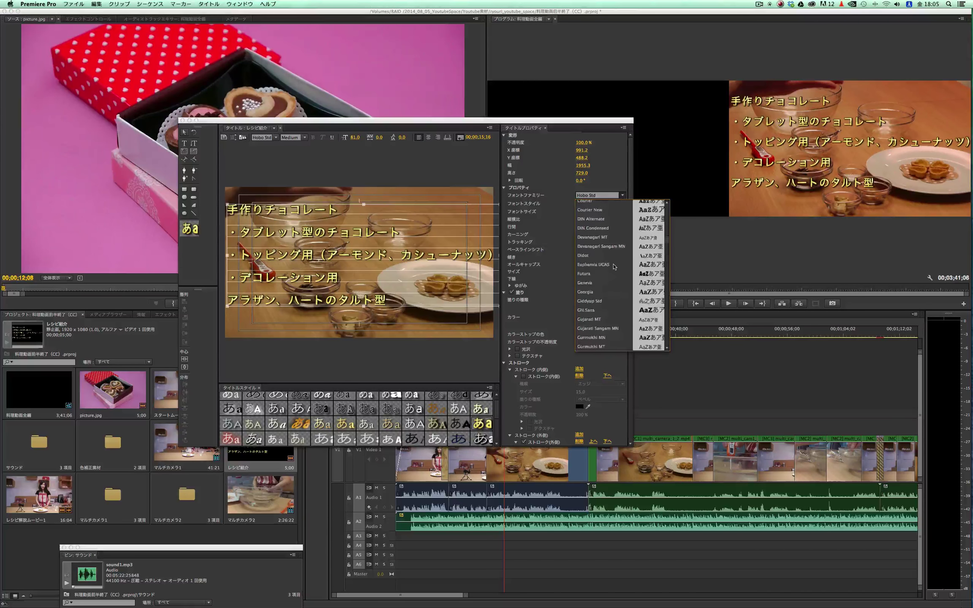
scroll(650, 260, "down", 10)
mouse_move(666, 256)
left_mouse_down()
mouse_move(669, 337)
mouse_move(667, 210)
left_mouse_up()
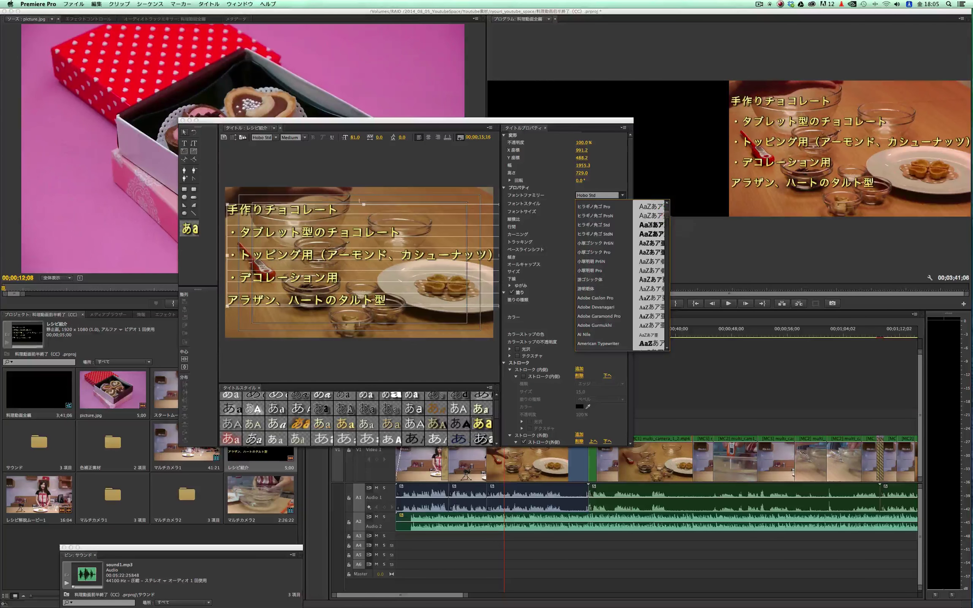
left_click(605, 235)
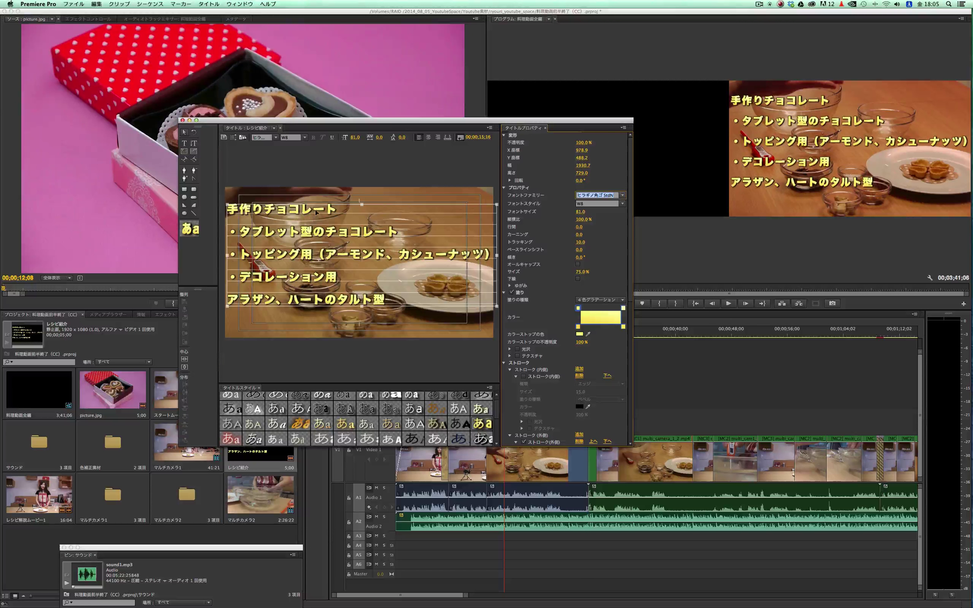
- Select the four ingredient lines below the heading, apply the Caslon Red 84 style, and close the title editor
double_click(315, 209)
left_click_drag(327, 209, 231, 210)
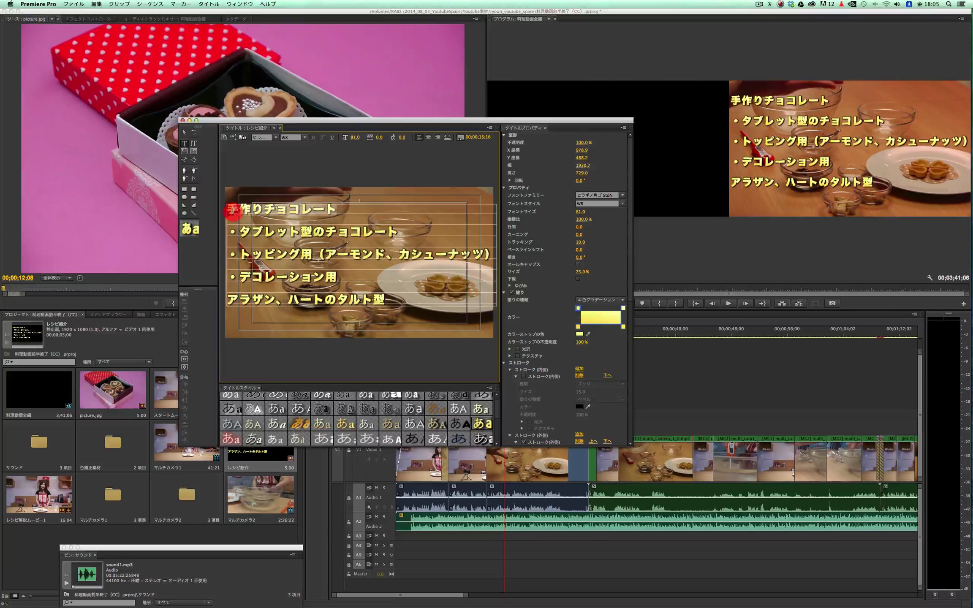
left_click(233, 232)
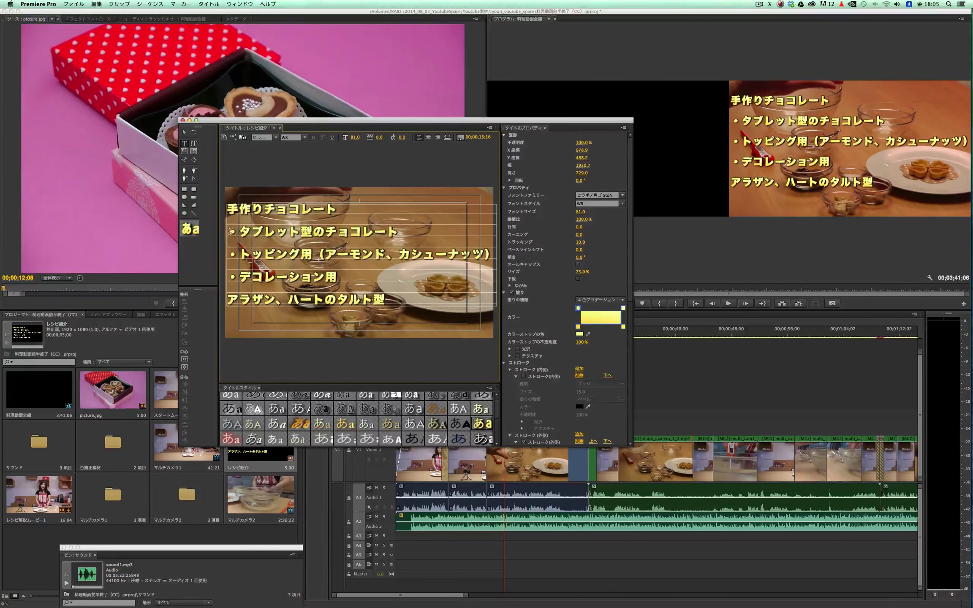
left_click_drag(231, 231, 392, 302)
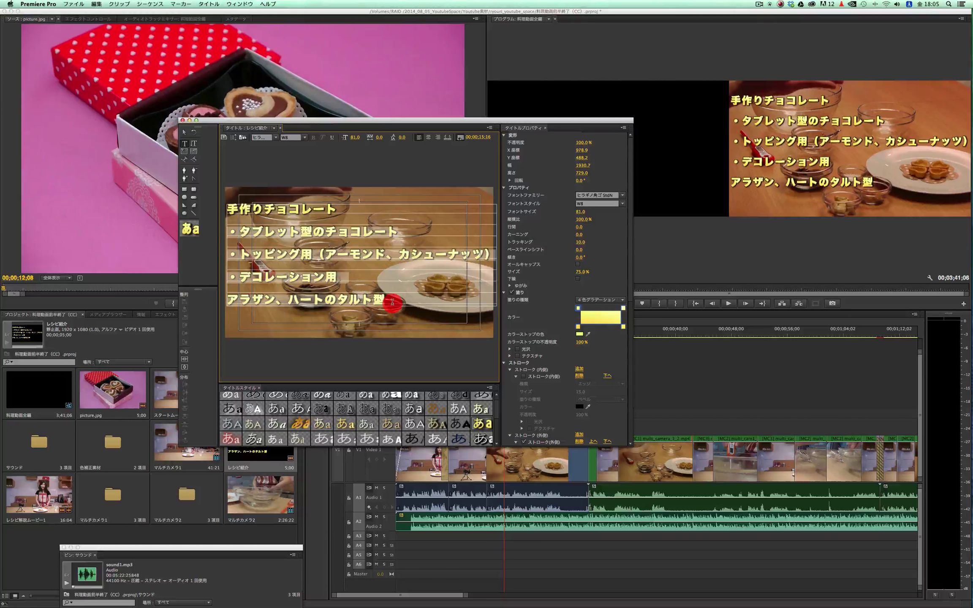
left_click(231, 440)
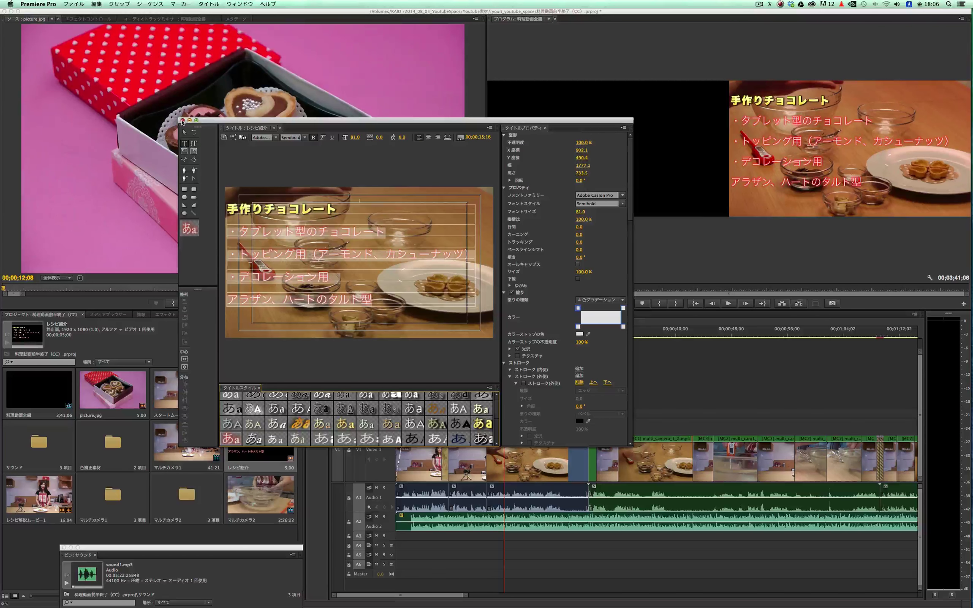
left_click(183, 120)
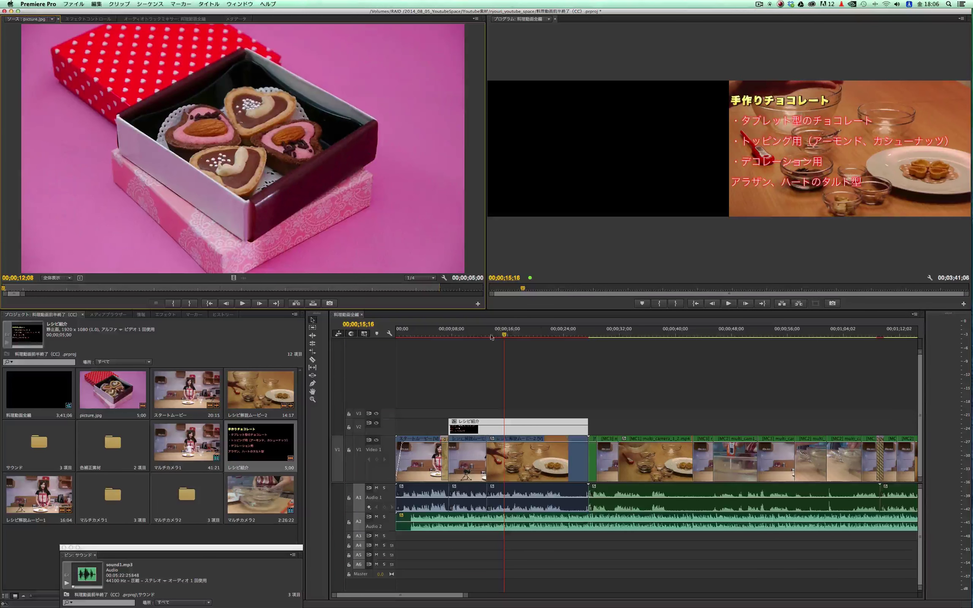
- Play the sequence from 00;00;06;04 to preview the title over the cooking footage
left_click_drag(465, 332, 438, 332)
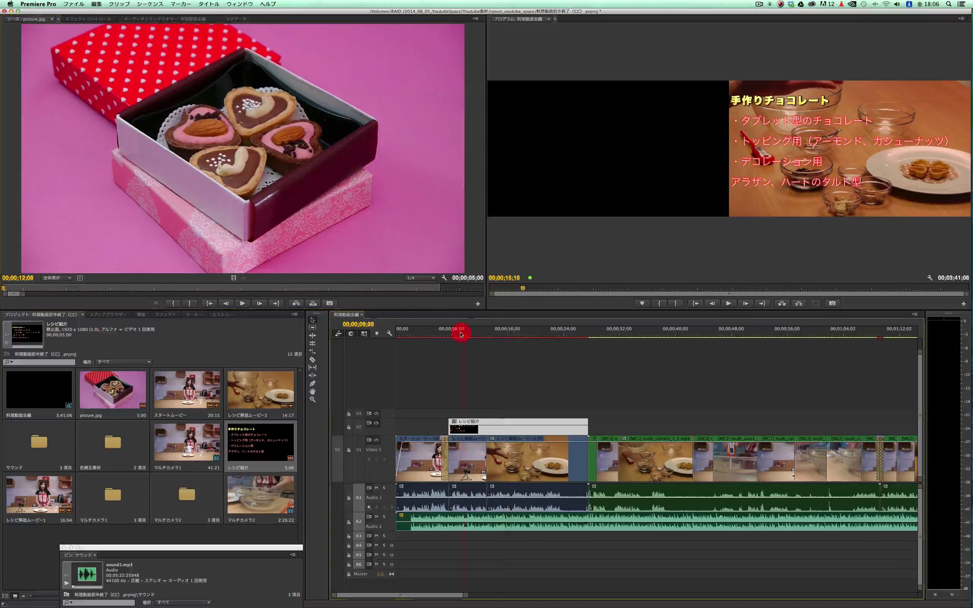
left_click(730, 303)
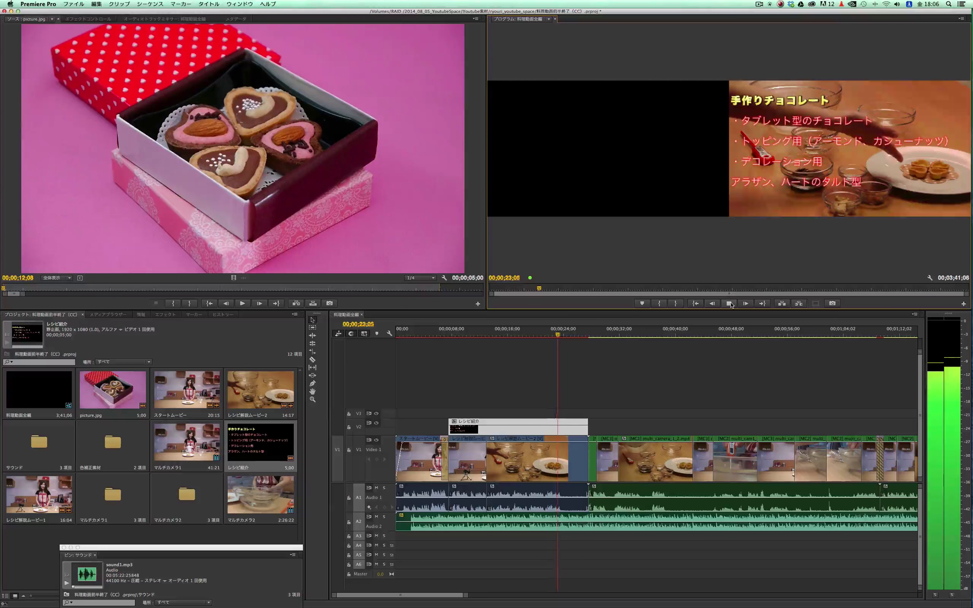
left_click(729, 304)
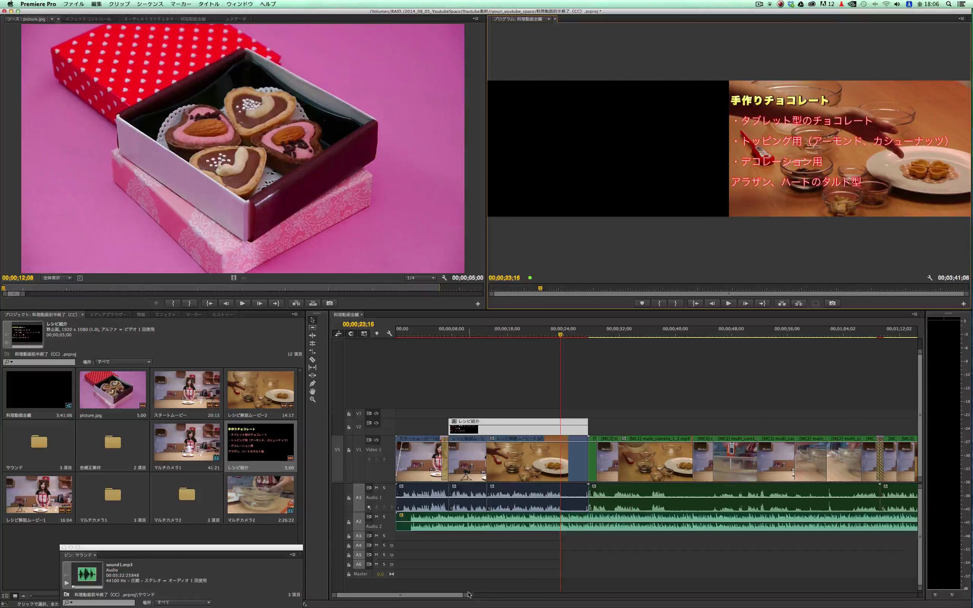
- Zoom out the timeline, show the Effects list, and jump to the closing chocolate box photo
left_click_drag(466, 596, 675, 597)
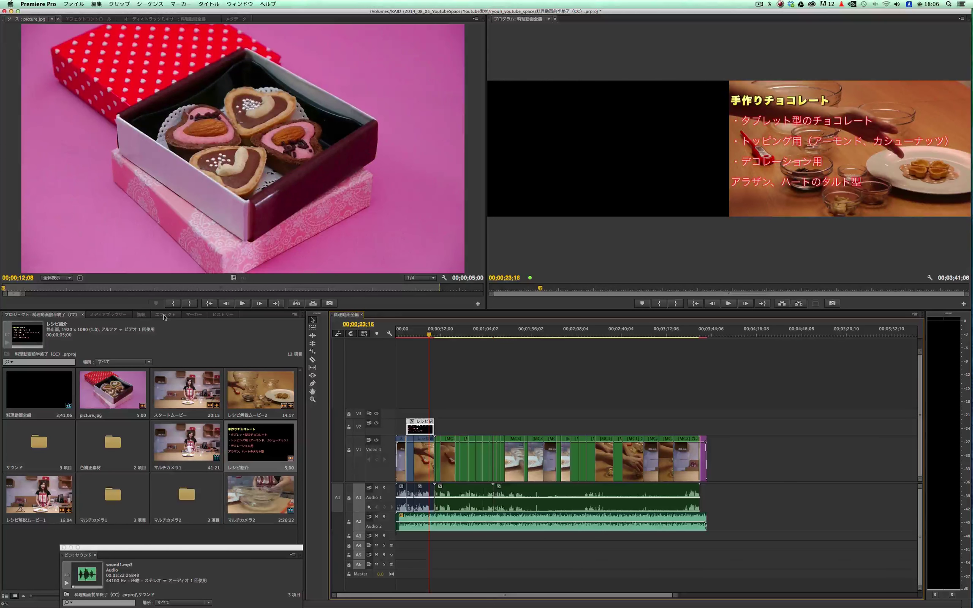
left_click(165, 315)
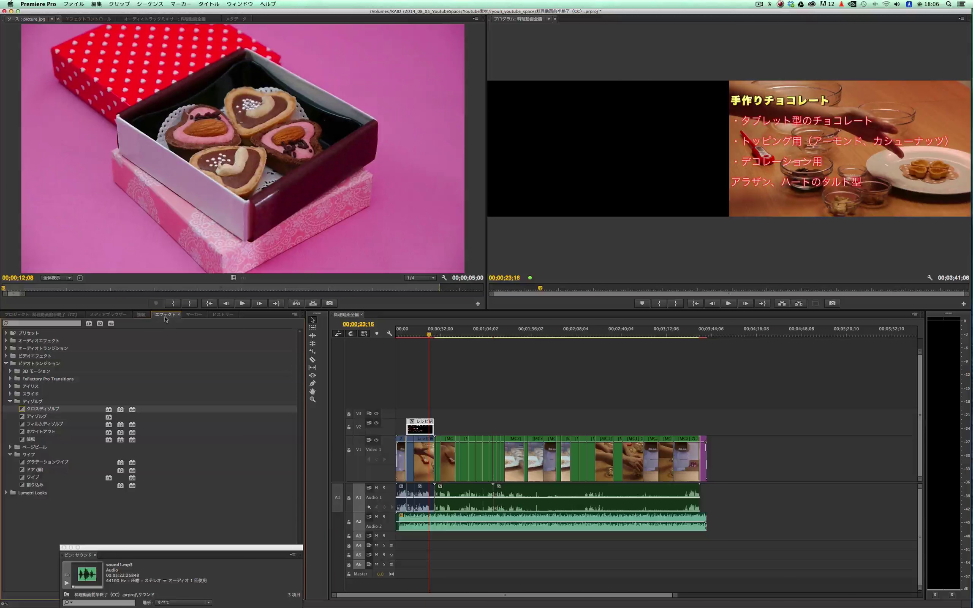
left_click(704, 335)
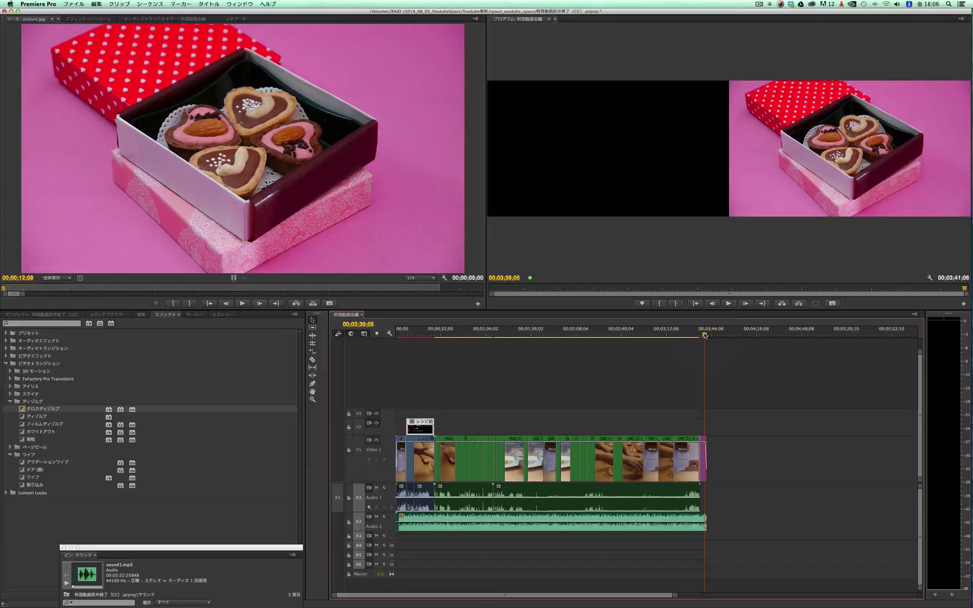
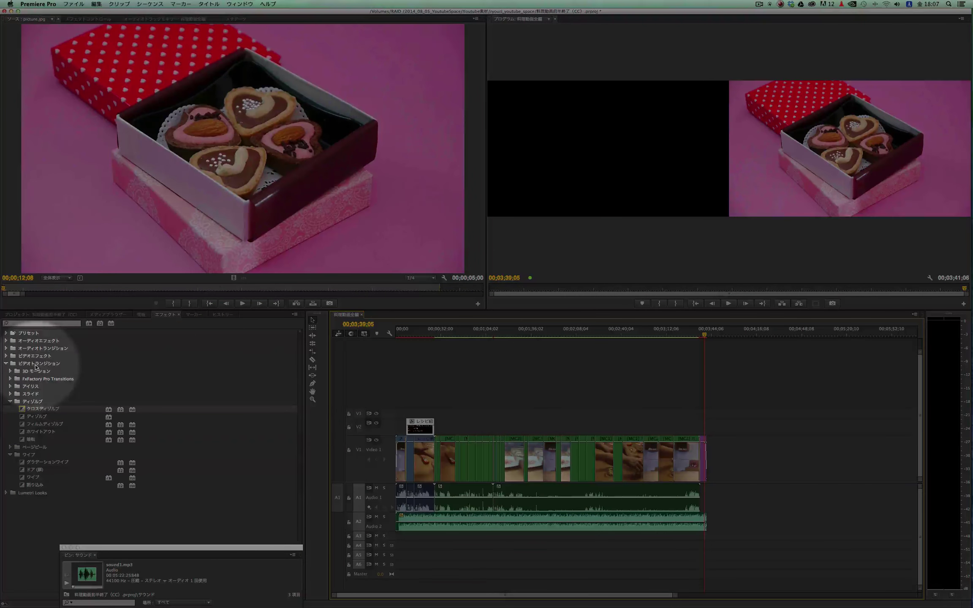
- Expand ビデオエフェクト and select RGB カーブ in the カラー補正 group
left_click(6, 356)
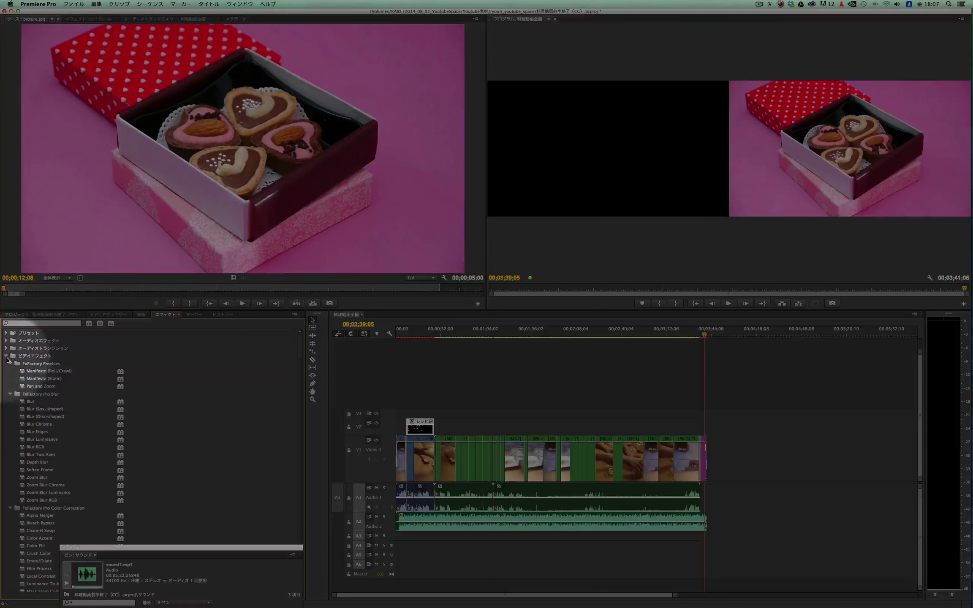
scroll(86, 399, "down", 1)
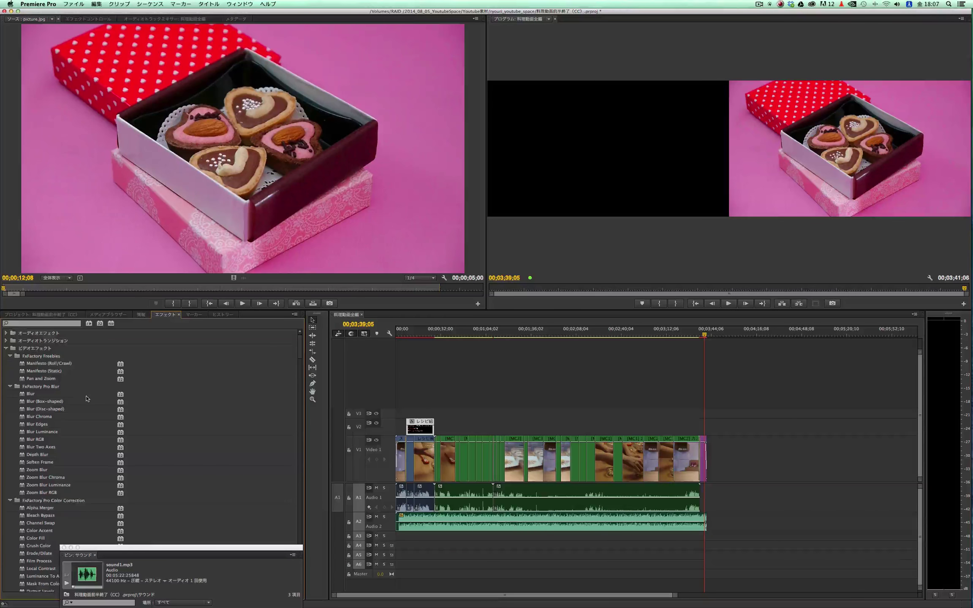
scroll(87, 398, "down", 5)
scroll(87, 398, "down", 5)
scroll(87, 399, "down", 5)
scroll(86, 398, "down", 5)
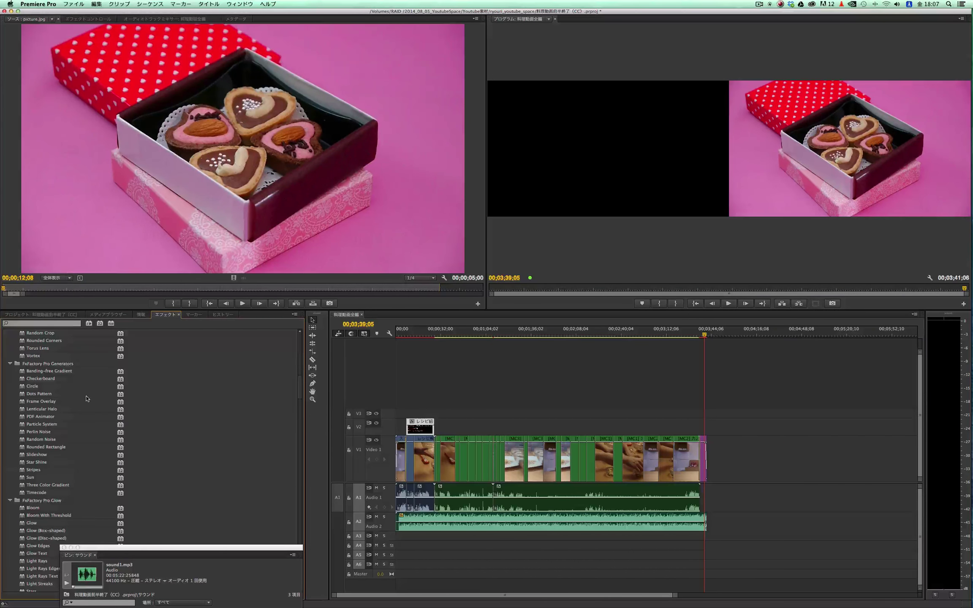
scroll(87, 398, "down", 5)
scroll(87, 398, "down", 5)
scroll(87, 398, "down", 5)
scroll(87, 398, "down", 5)
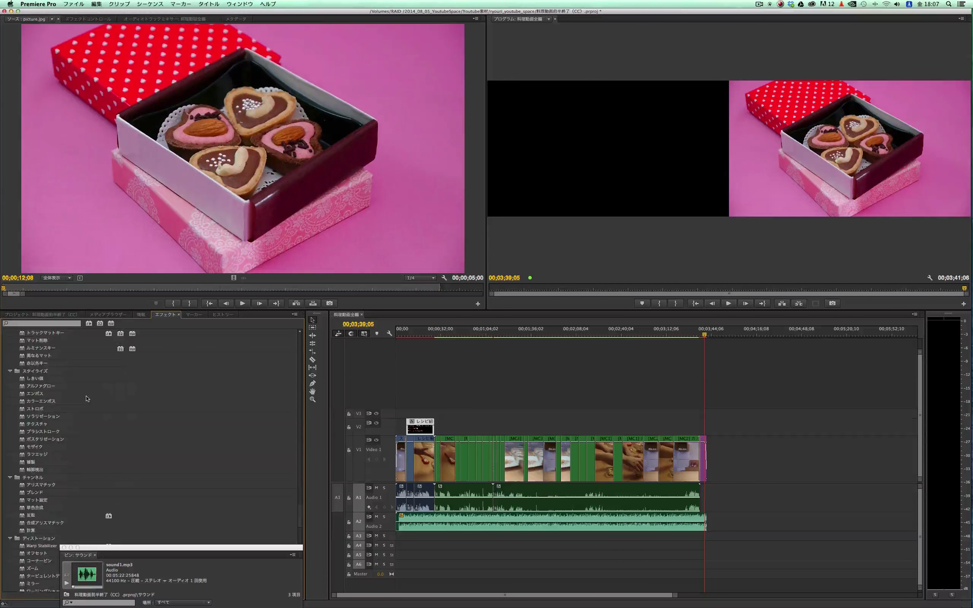
scroll(87, 398, "up", 5)
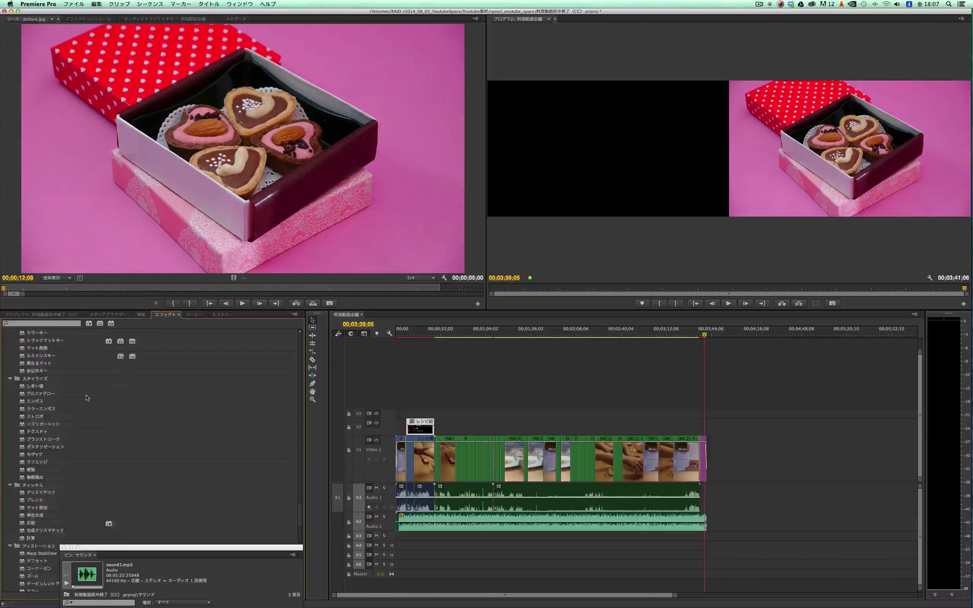
scroll(86, 399, "up", 5)
scroll(87, 398, "up", 5)
scroll(87, 398, "up", 4)
scroll(86, 398, "up", 5)
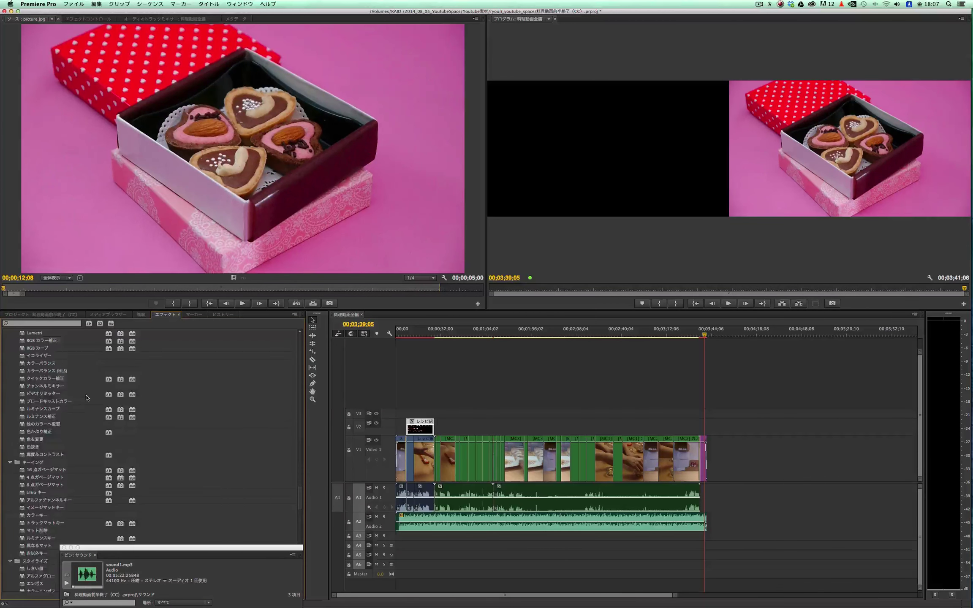
scroll(86, 398, "up", 5)
left_click(34, 379)
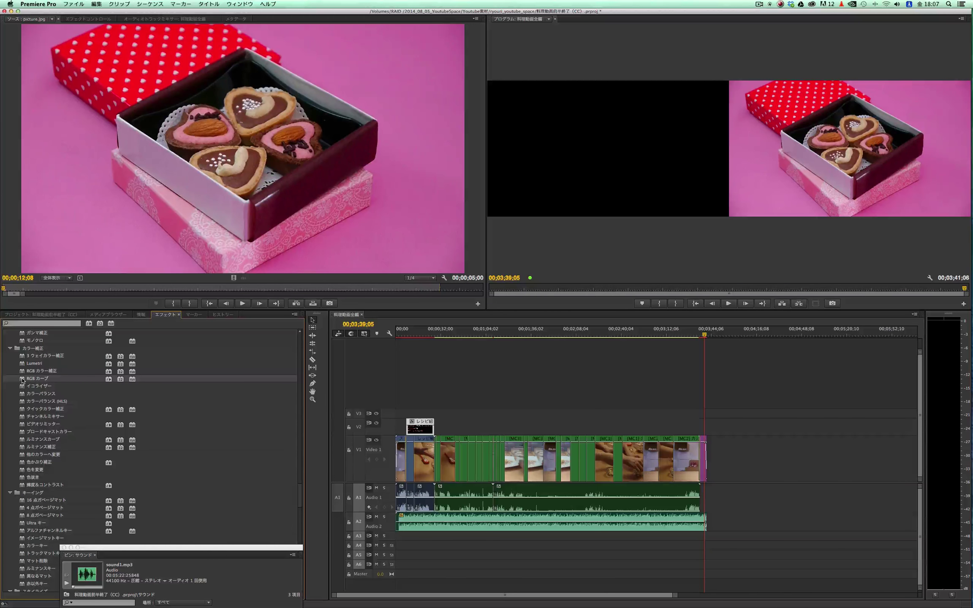
- Apply RGB Curves to the final picture.jpg clip on V1 and show its effect settings
left_click_drag(23, 381, 703, 442)
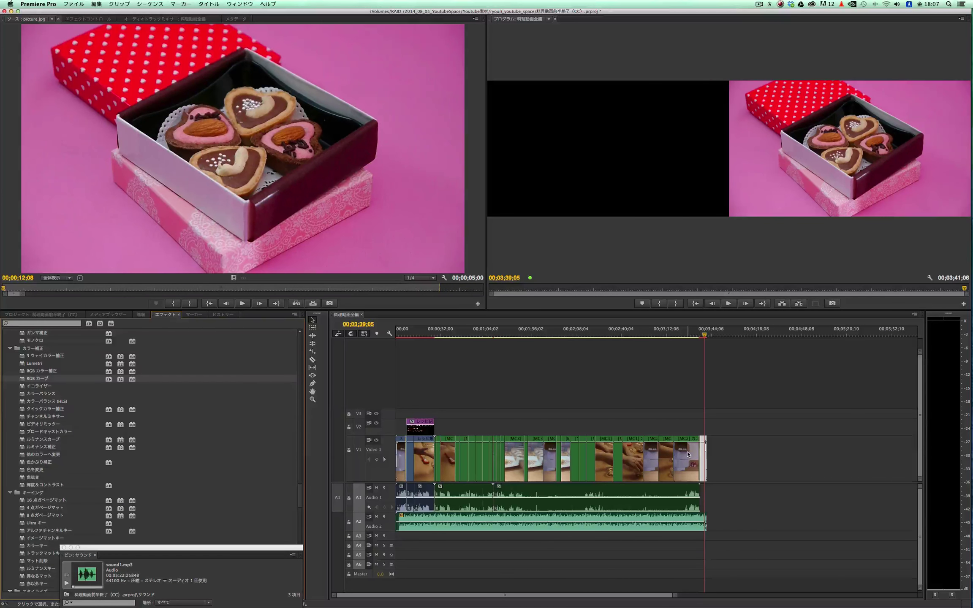
left_click(703, 440)
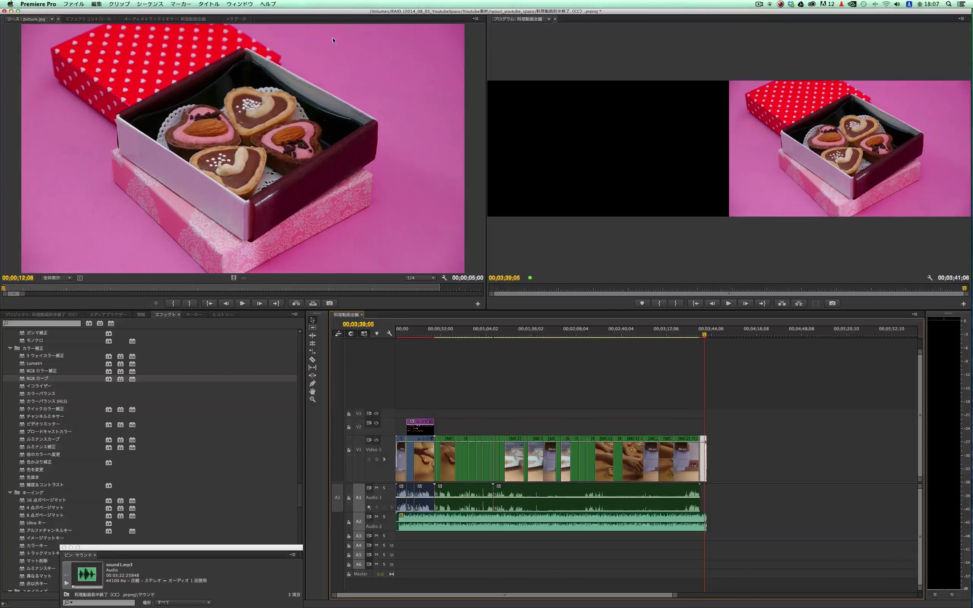
left_click(105, 20)
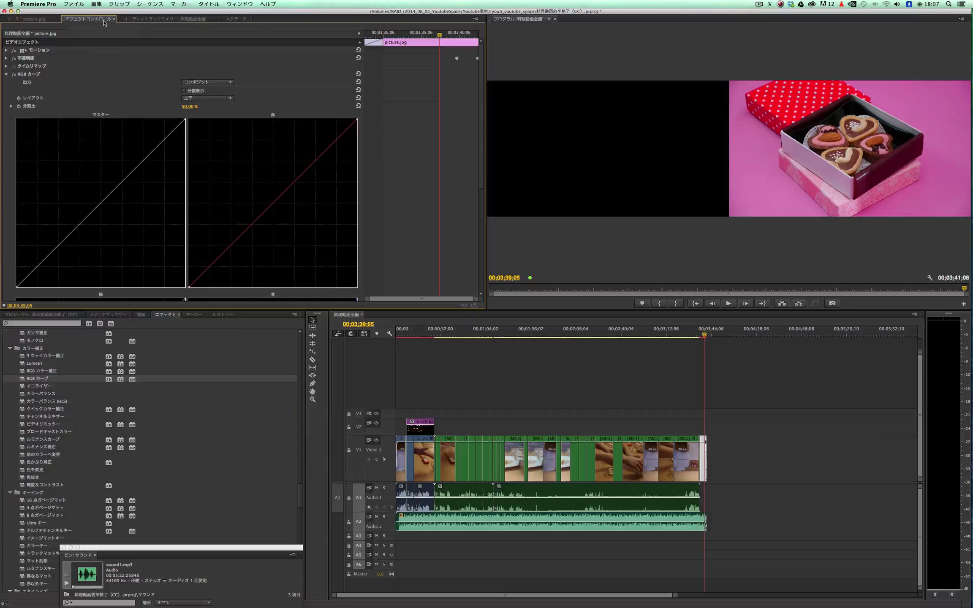
- Bend the red curve upward and leave the green curve neutral
scroll(203, 106, "down", 5)
scroll(203, 106, "down", 5)
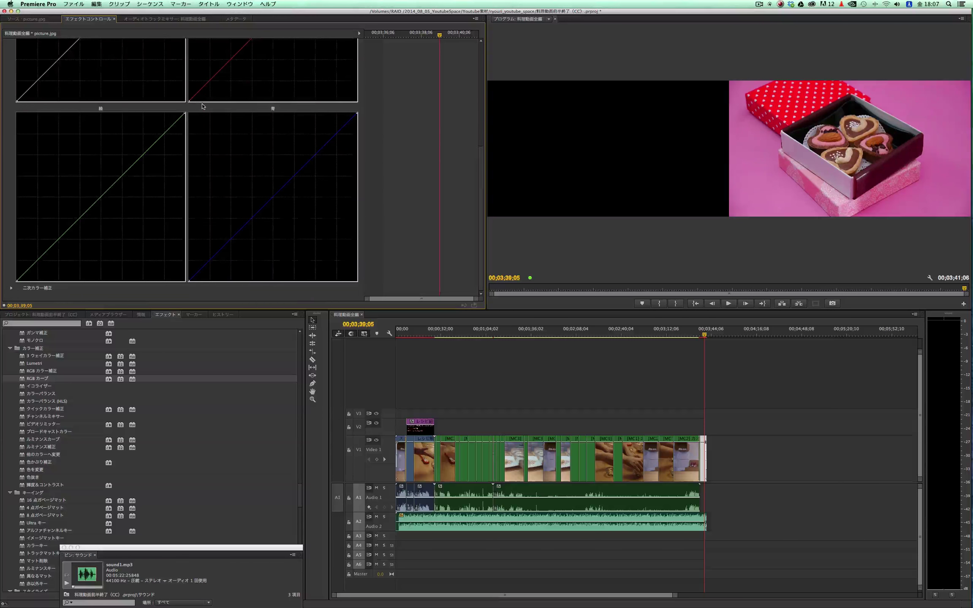
scroll(203, 106, "up", 10)
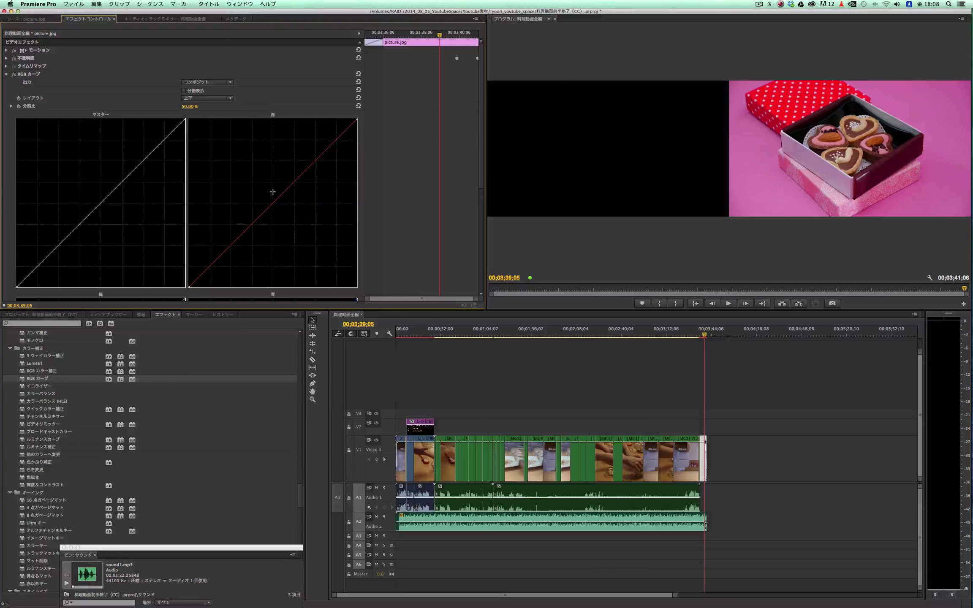
scroll(271, 191, "down", 2)
scroll(272, 191, "down", 2)
scroll(272, 192, "down", 2)
scroll(273, 191, "down", 2)
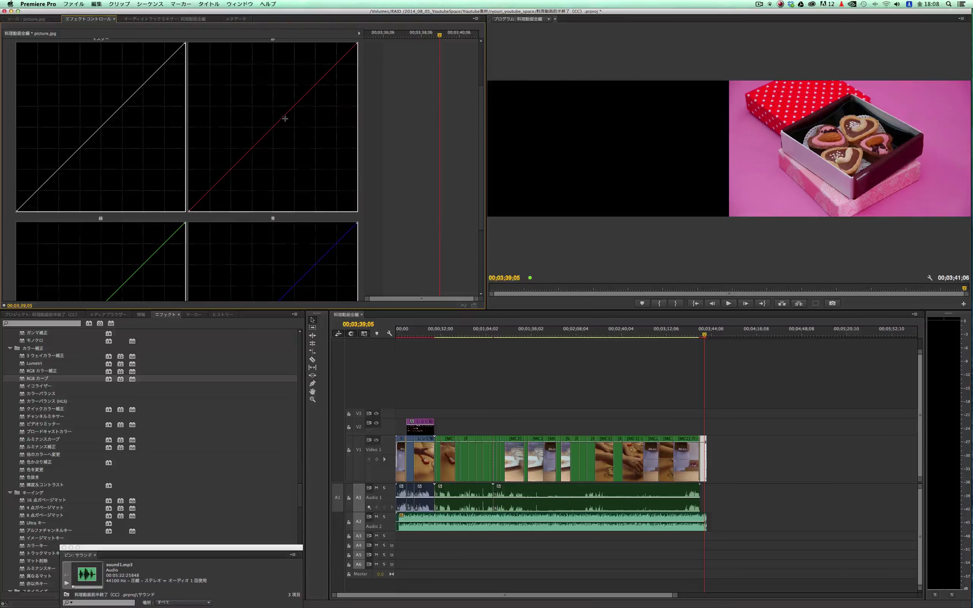
left_click_drag(282, 119, 270, 111)
left_click_drag(144, 262, 122, 244)
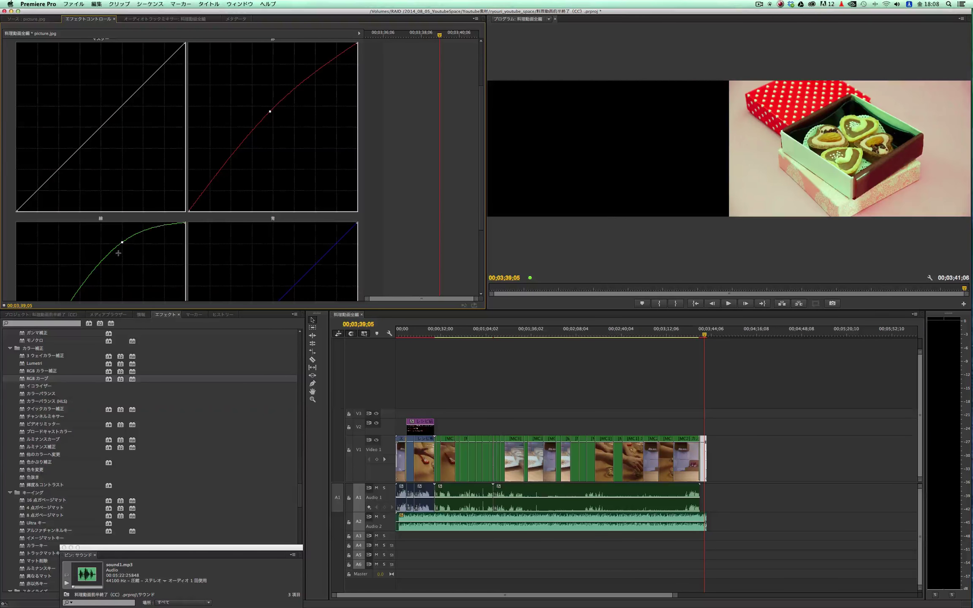
left_click_drag(122, 243, 142, 271)
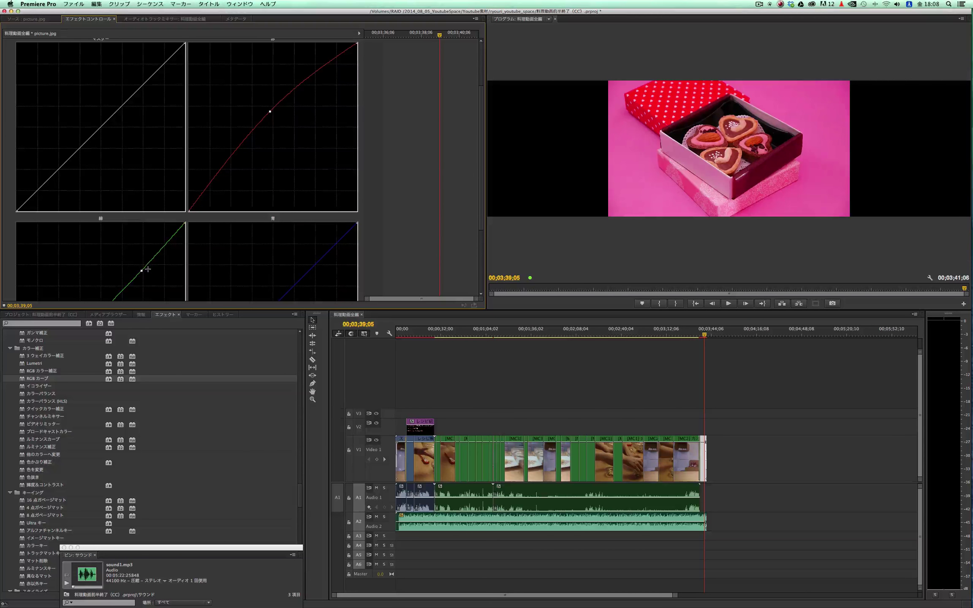
left_click(40, 315)
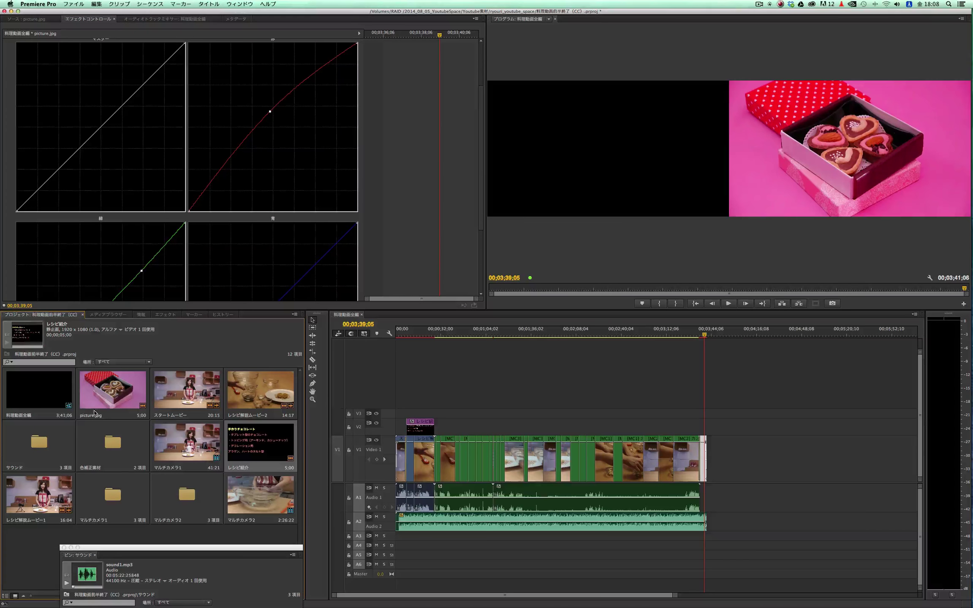
- Open the 色補正素材 bin and create a new sequence matching tomato.JPG
double_click(115, 443)
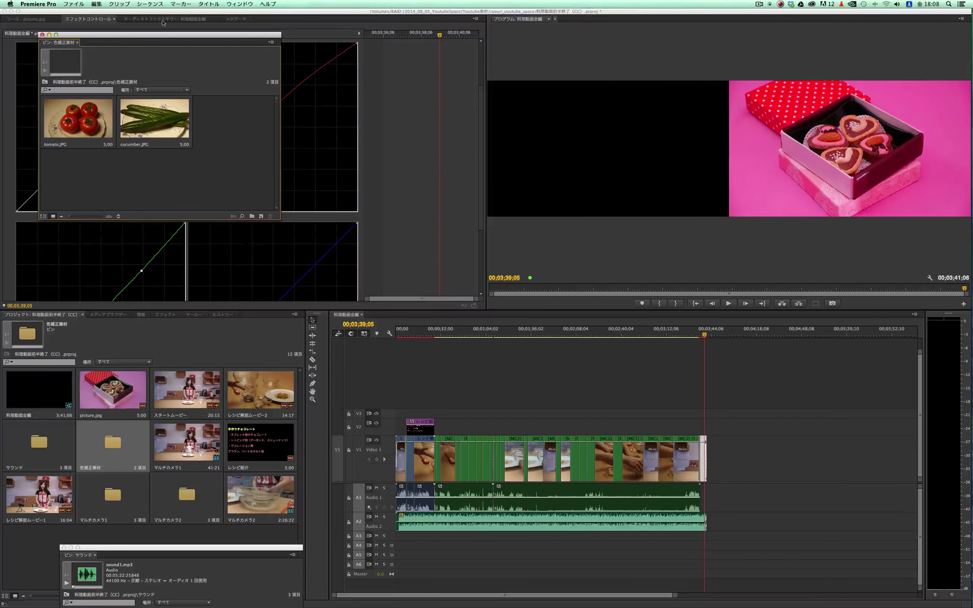
left_click_drag(158, 39, 178, 170)
right_click(109, 265)
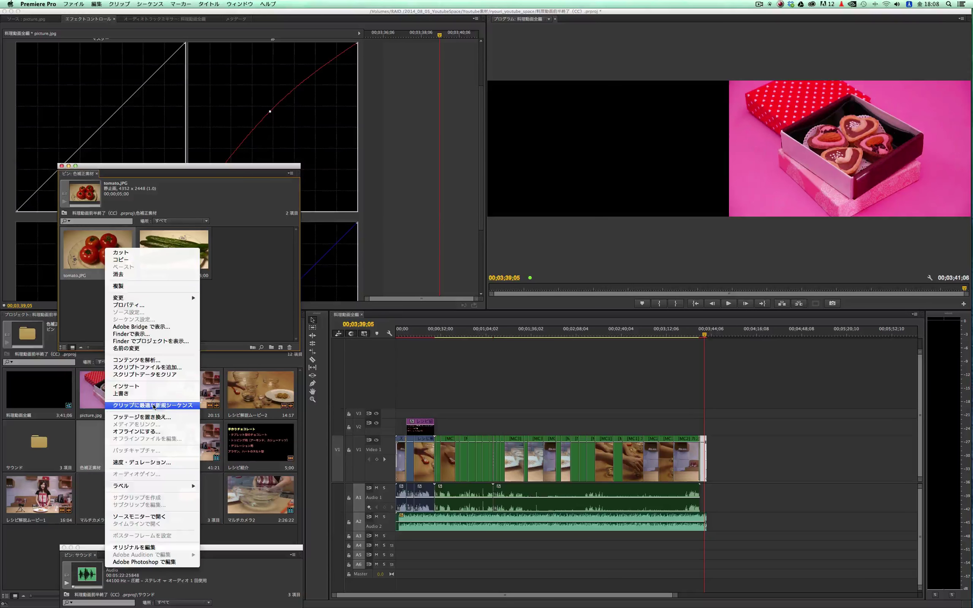
left_click(156, 405)
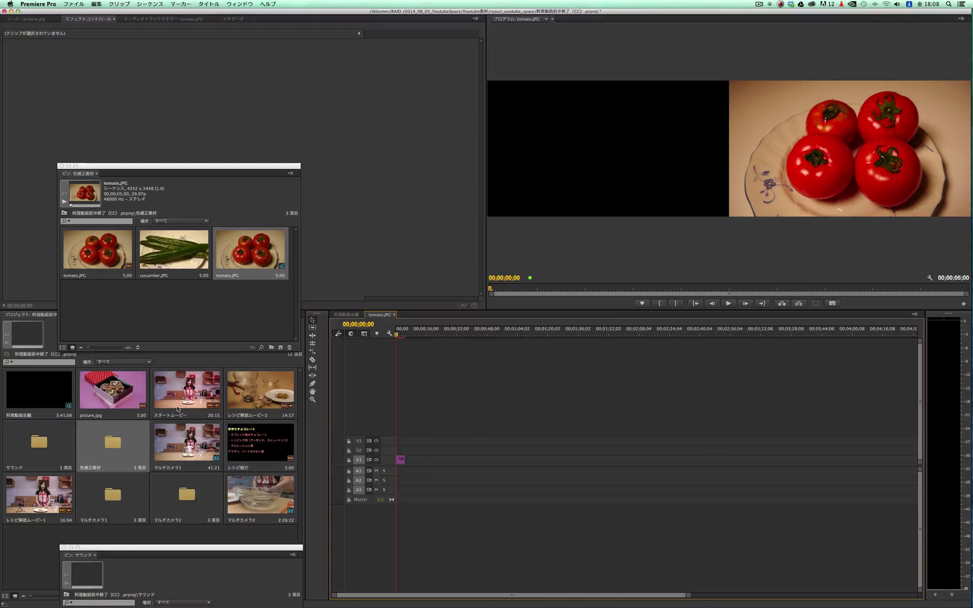
left_click_drag(167, 165, 169, 431)
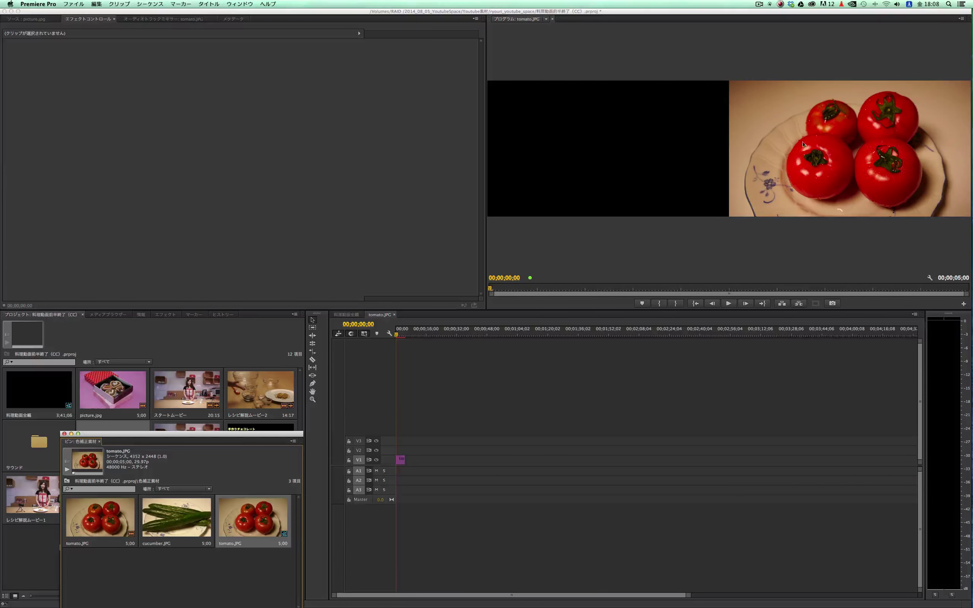
- Switch the Program monitor to コンポジットビデオ to show the full frame
left_click(962, 21)
left_click(917, 152)
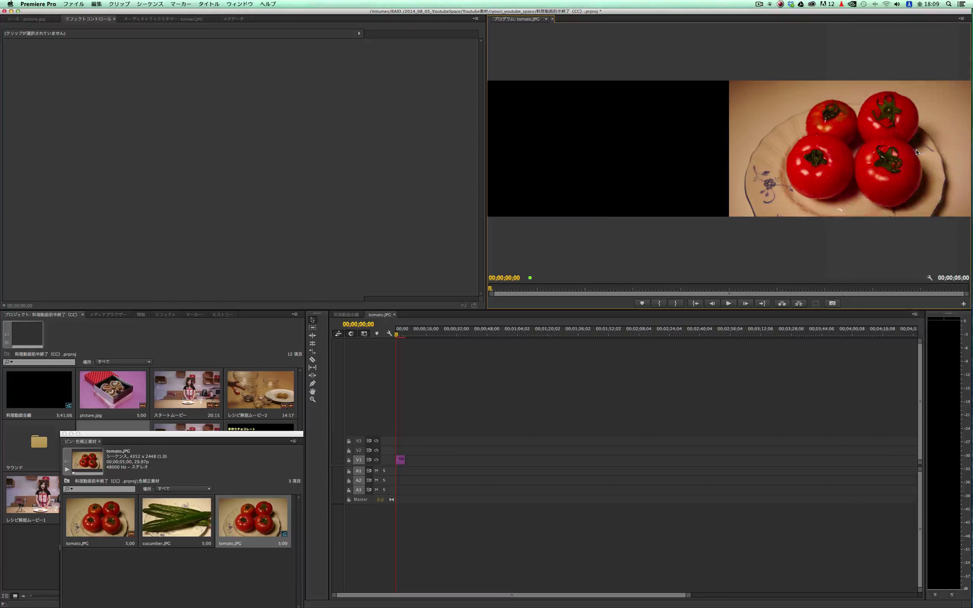
left_click(961, 19)
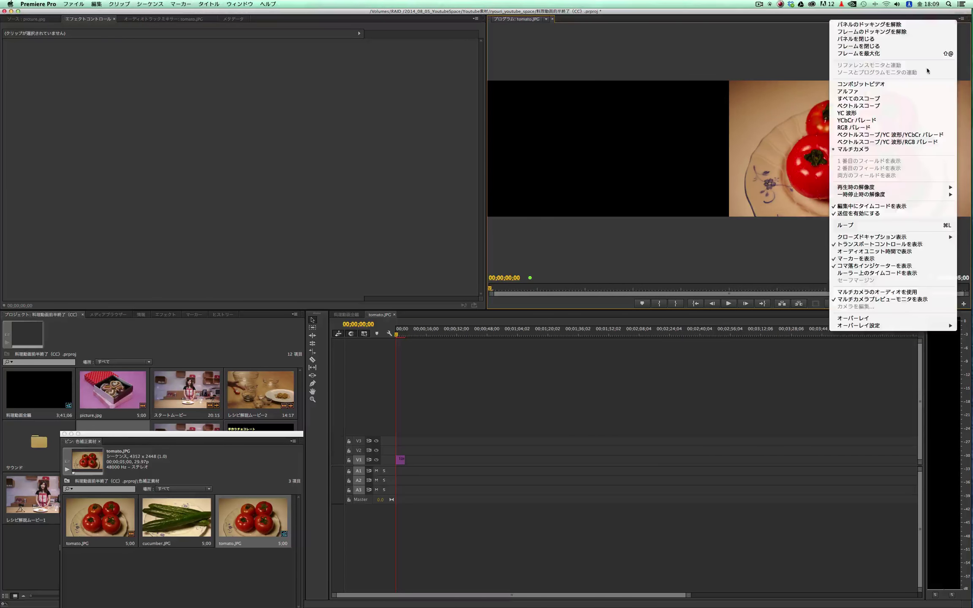
left_click(917, 84)
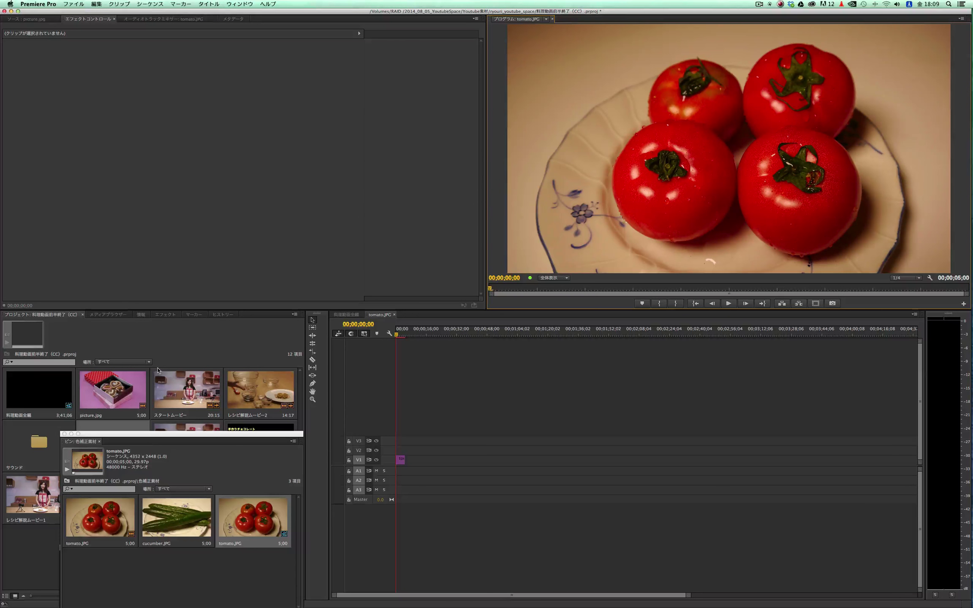
left_click(165, 315)
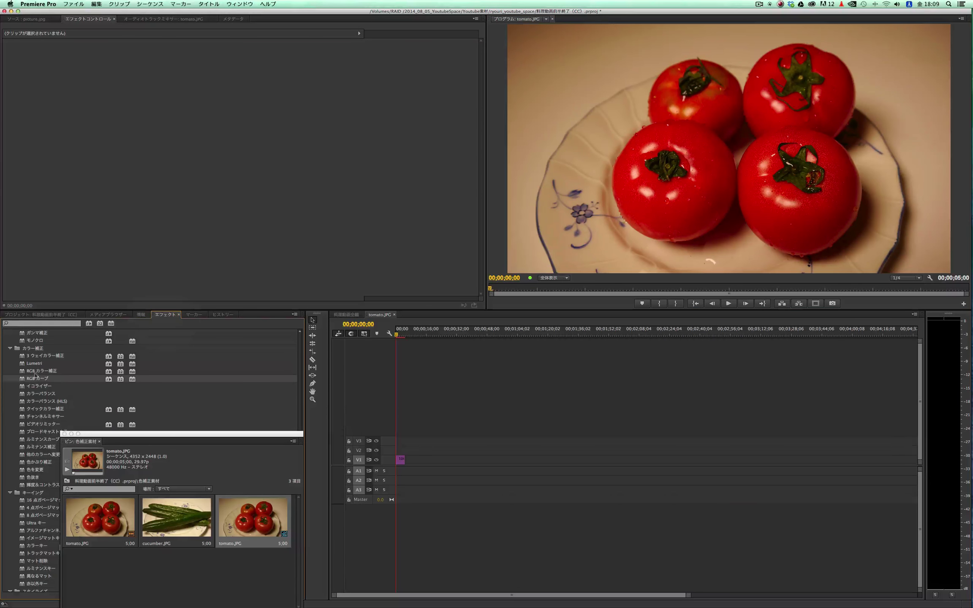
- Drag RGB Curves onto the clip and shape its red curve upward into an S-curve
left_click_drag(35, 377, 400, 460)
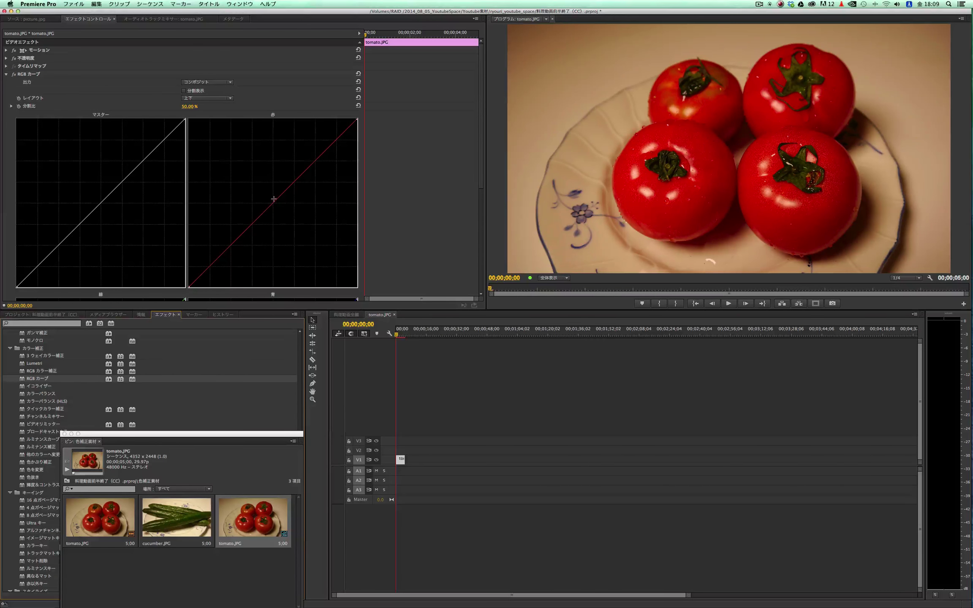
mouse_move(284, 194)
left_mouse_down()
mouse_move(274, 181)
mouse_move(238, 211)
left_mouse_up()
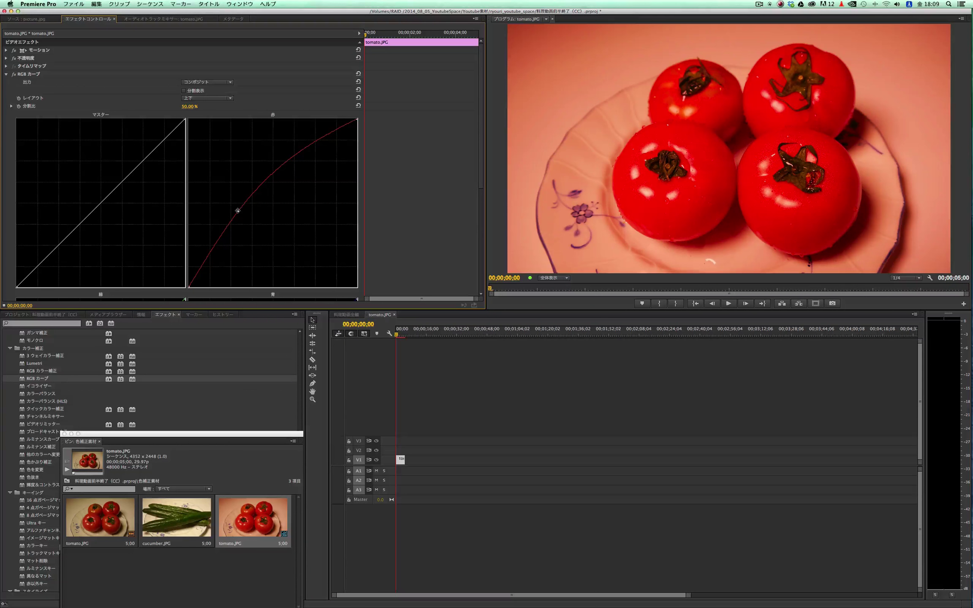
left_click_drag(238, 210, 244, 215)
left_click_drag(244, 215, 271, 223)
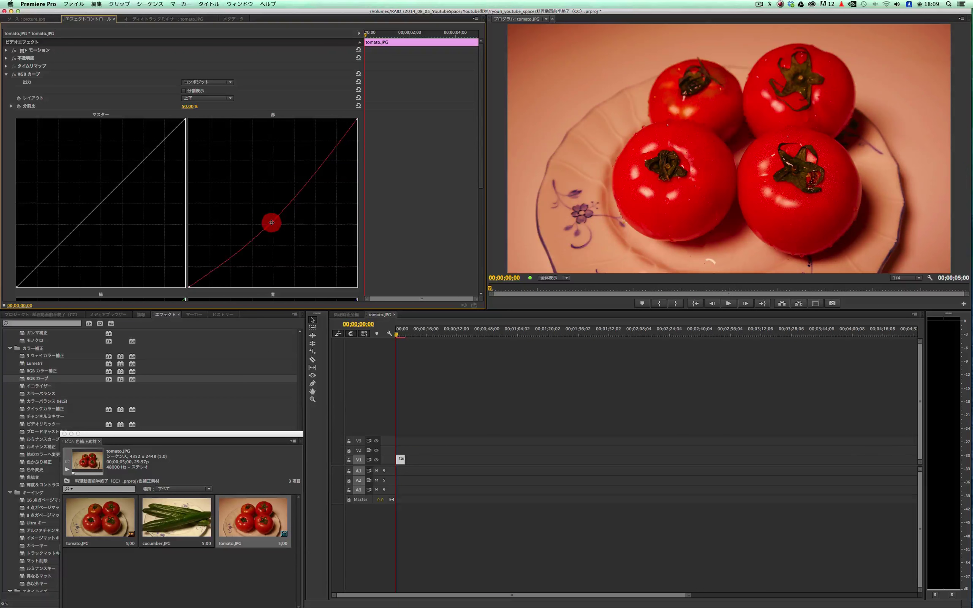
left_click_drag(317, 168, 308, 169)
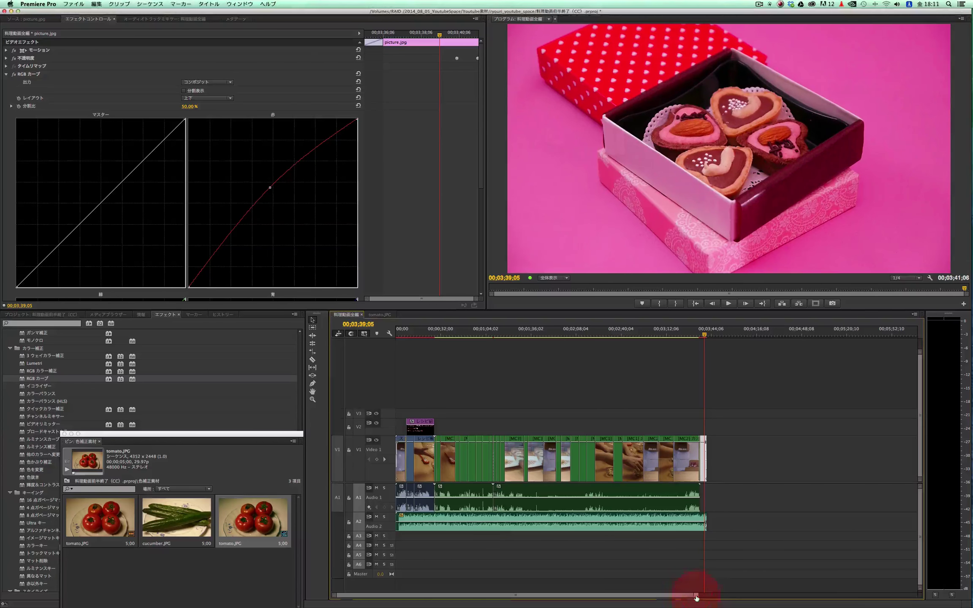
- Open the レシピ紹介 title and draw a rectangle covering the whole frame
left_click_drag(697, 597, 598, 595)
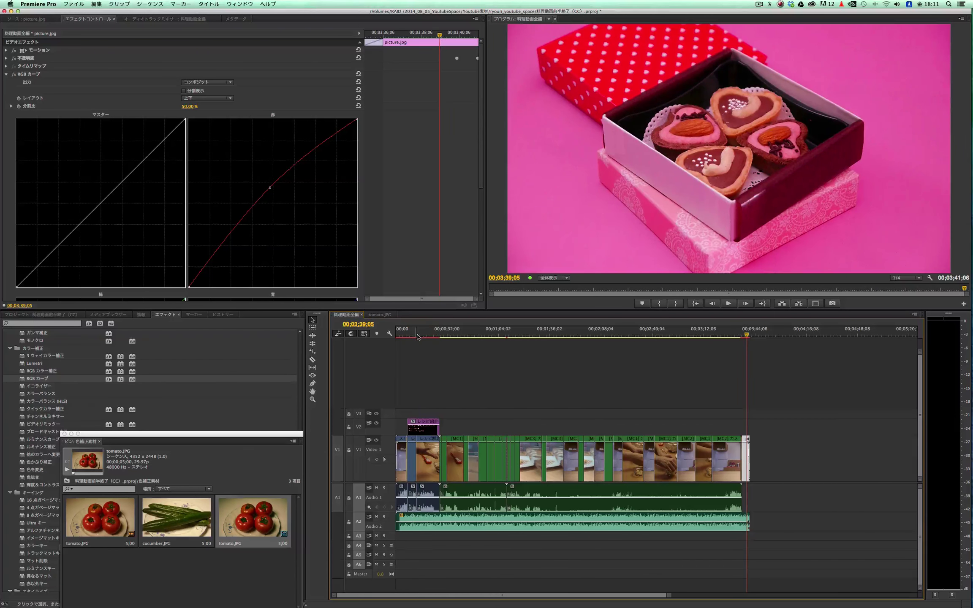
double_click(431, 422)
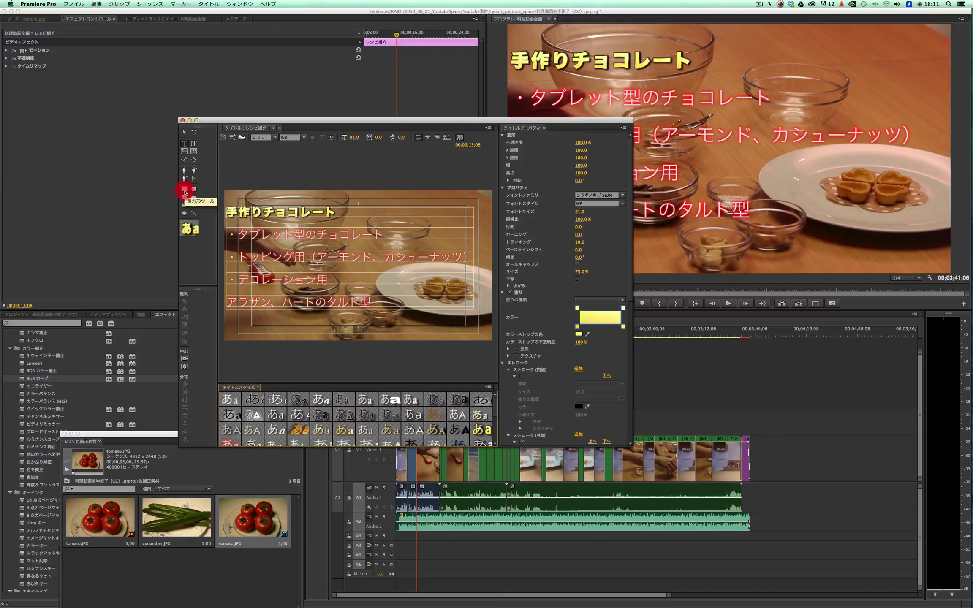
left_click(184, 191)
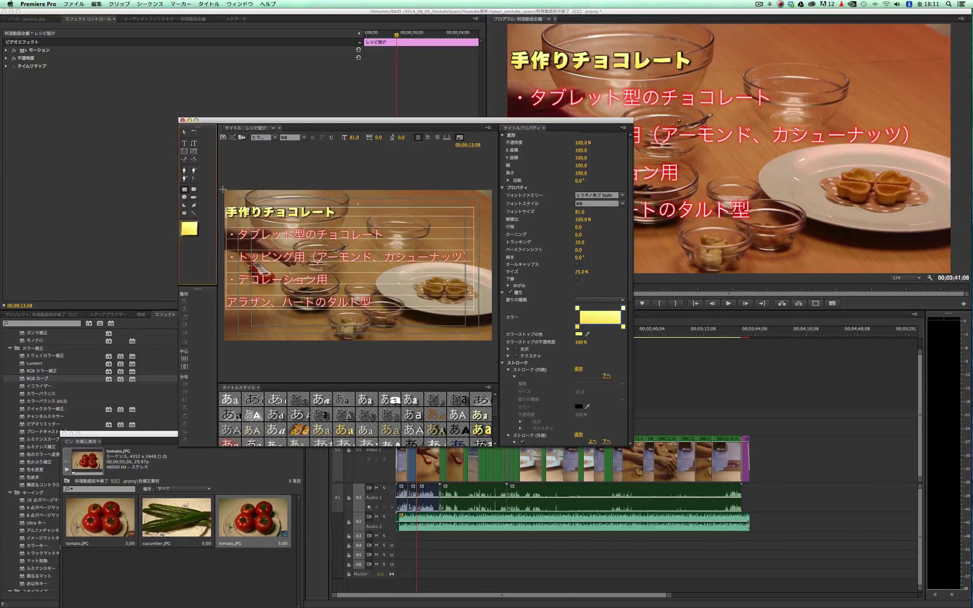
mouse_move(222, 189)
left_mouse_down()
mouse_move(506, 355)
mouse_move(492, 343)
left_mouse_up()
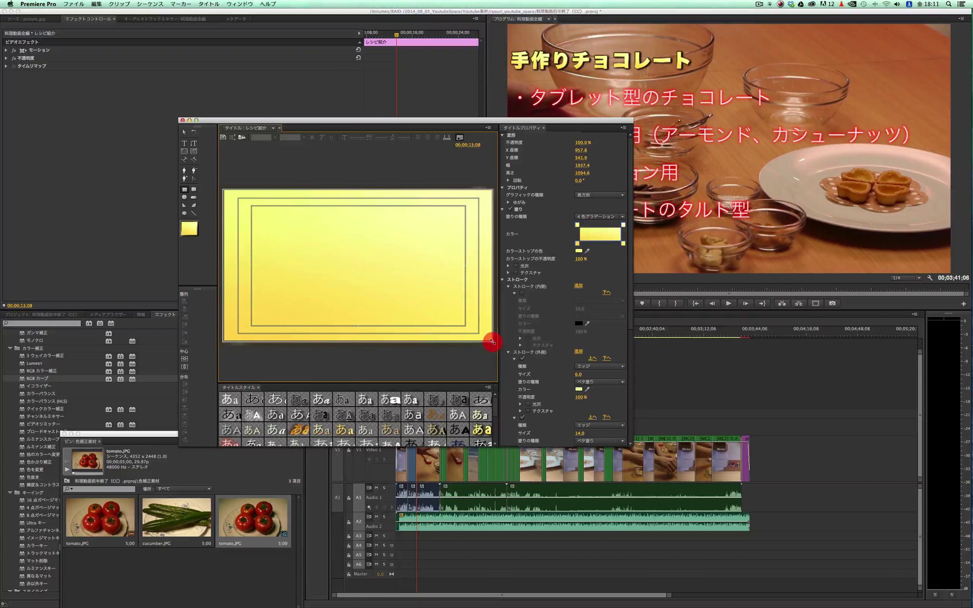
left_click_drag(492, 342, 491, 342)
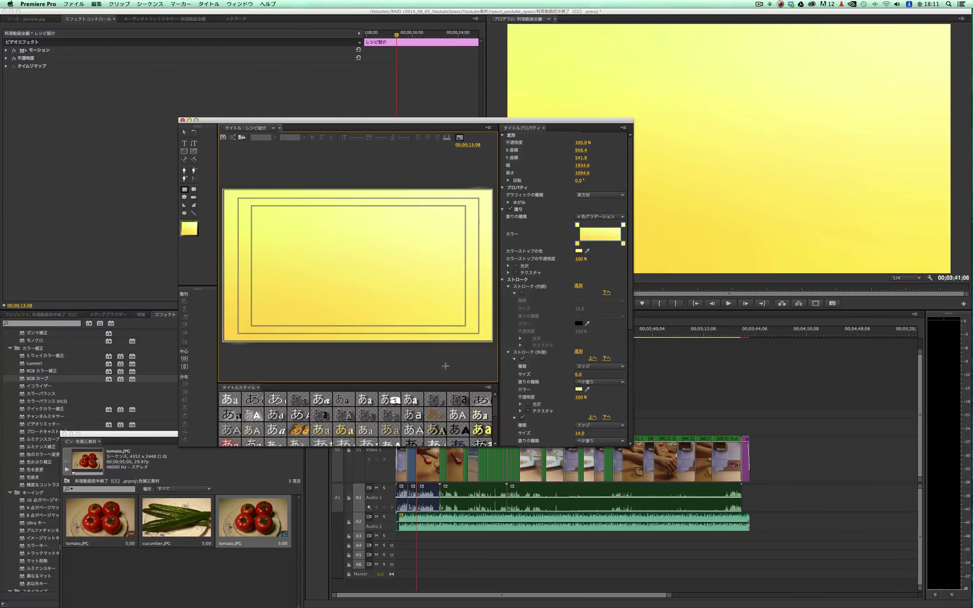
- Send the rectangle behind the text with a solid white fill at about 39% opacity
right_click(393, 250)
mouse_move(423, 344)
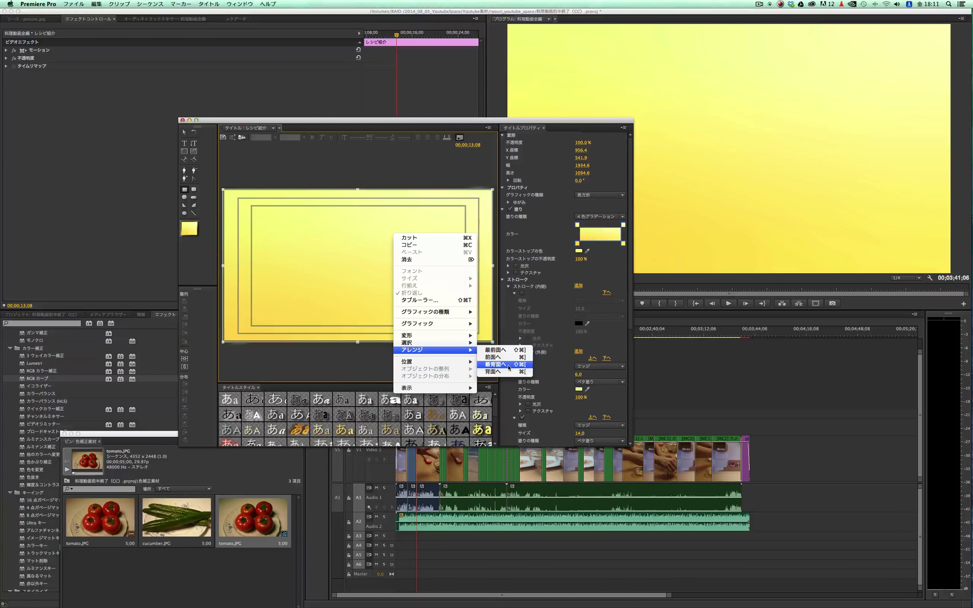
left_click(509, 365)
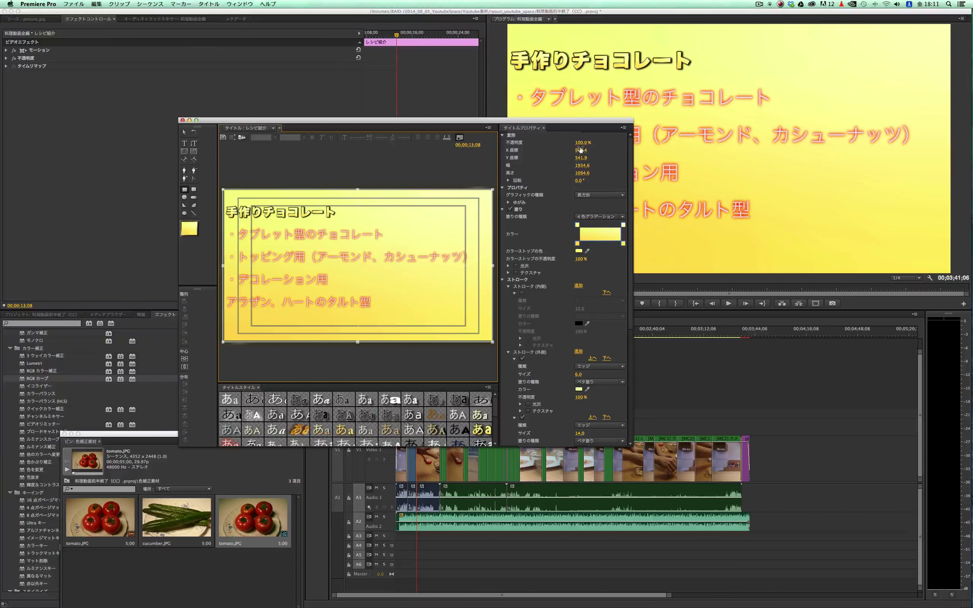
mouse_move(580, 142)
left_mouse_down()
mouse_move(566, 143)
mouse_move(585, 146)
left_mouse_up()
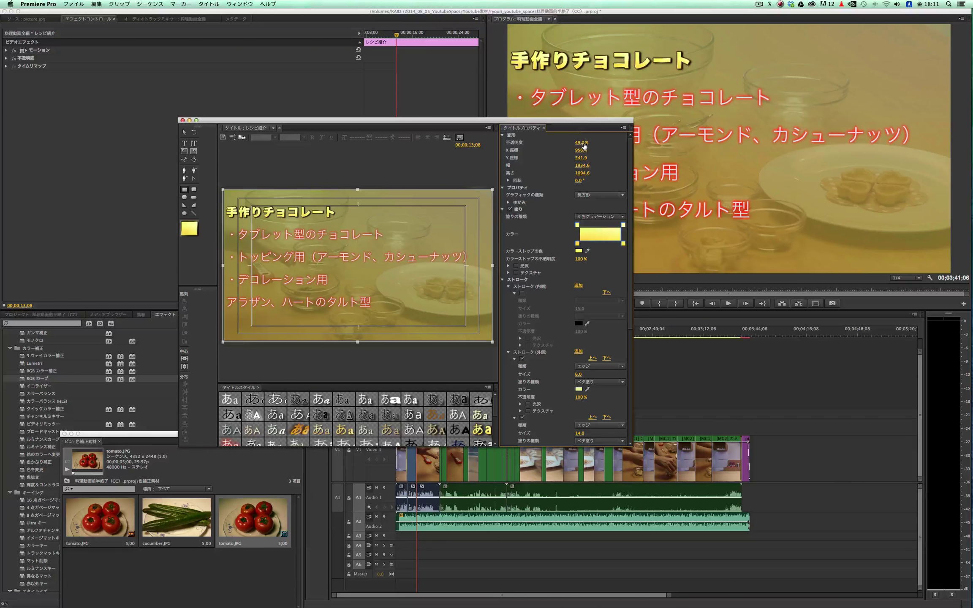
left_click(580, 143)
left_click_drag(581, 143, 584, 143)
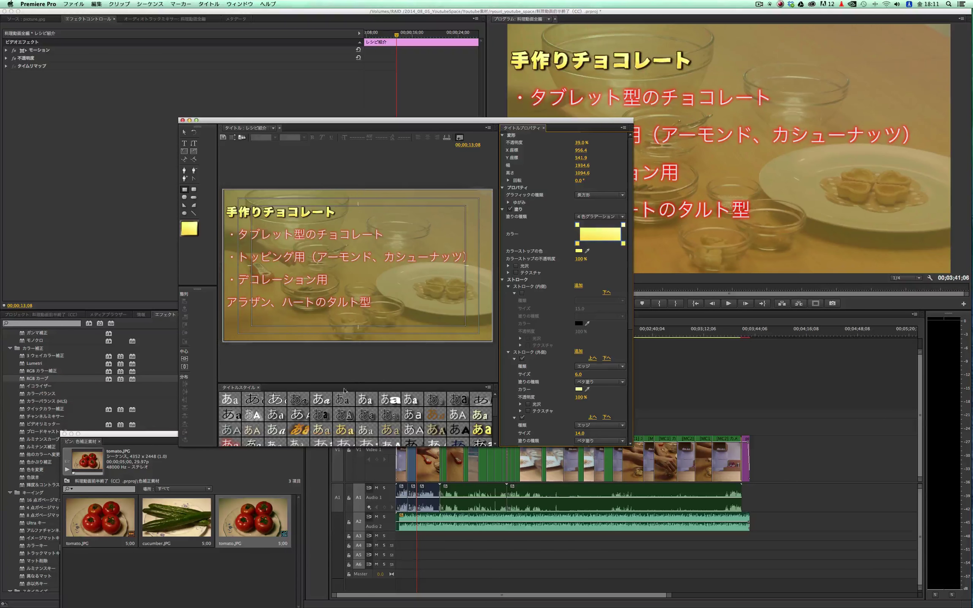
left_click(321, 400)
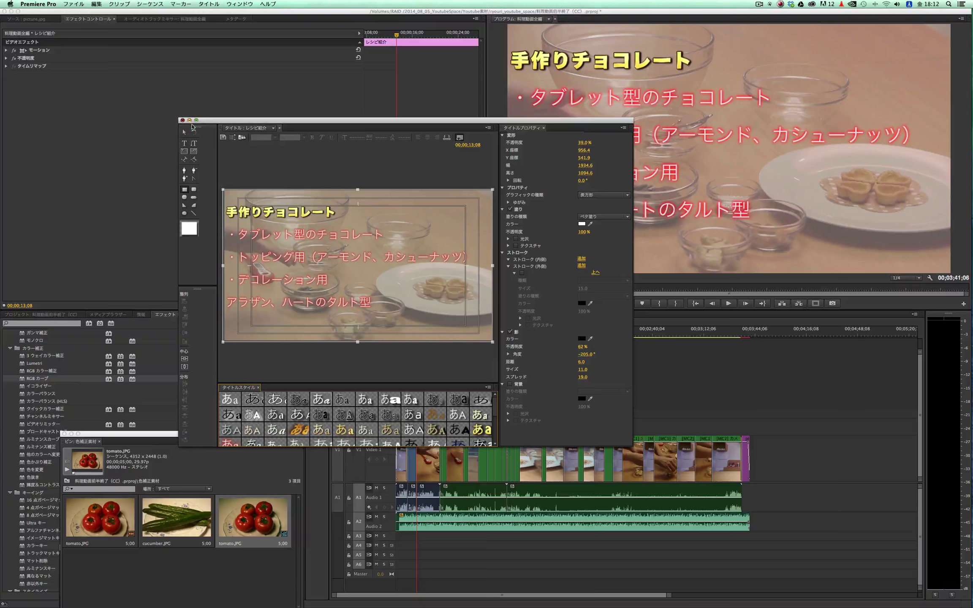
- Close the title editor and return to the project's top-level bin
left_click(182, 121)
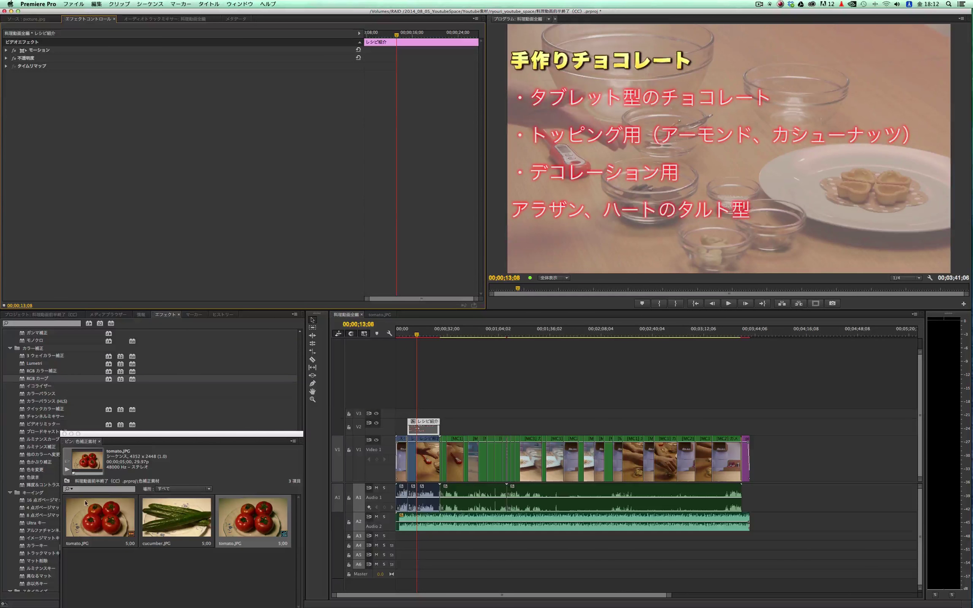
left_click(67, 481)
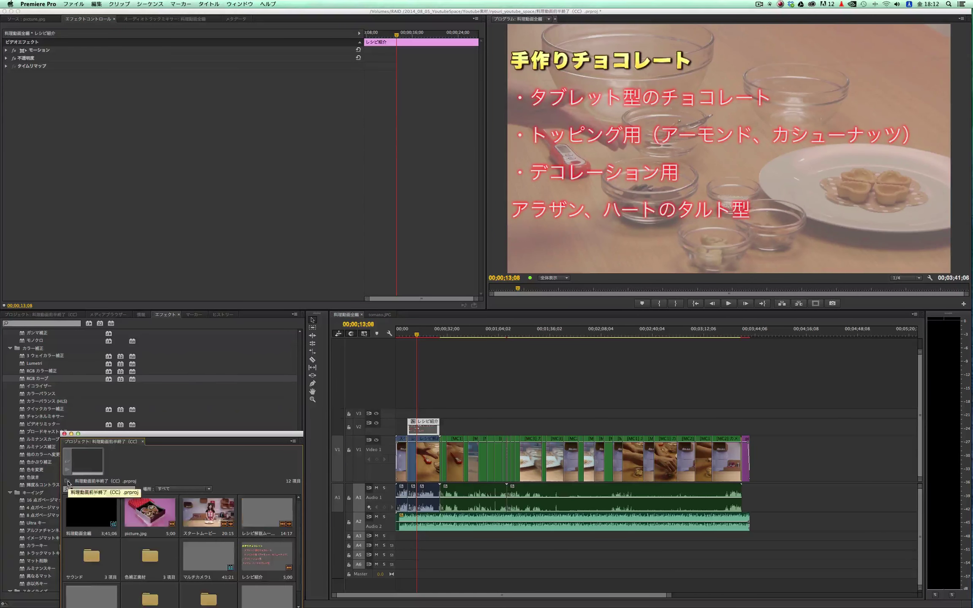
left_click(151, 436)
left_click_drag(152, 436, 137, 280)
- Open the サウンド bin and preview sound2.mp3 and sound3.mp3
double_click(81, 406)
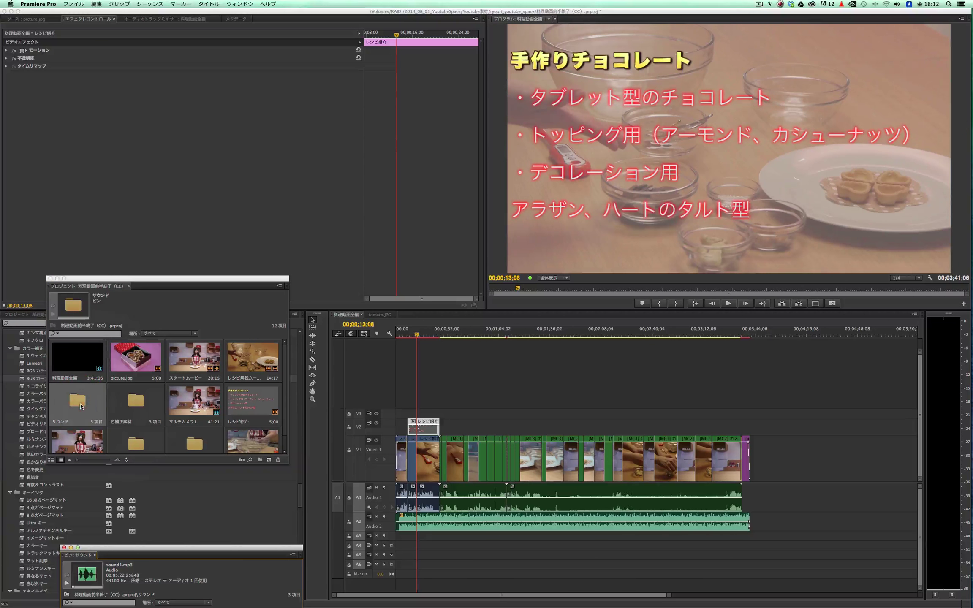
left_click_drag(160, 545, 156, 233)
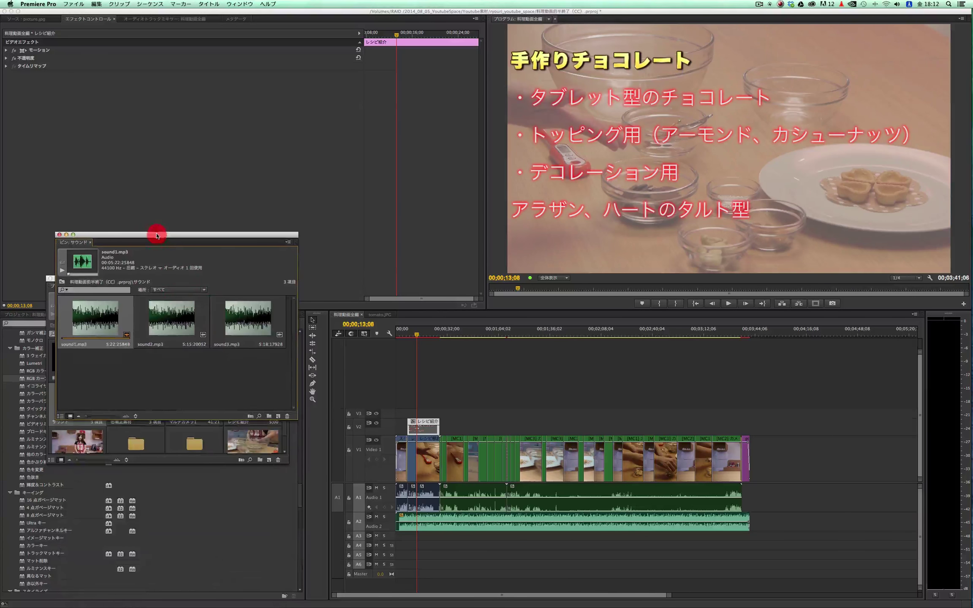
double_click(179, 326)
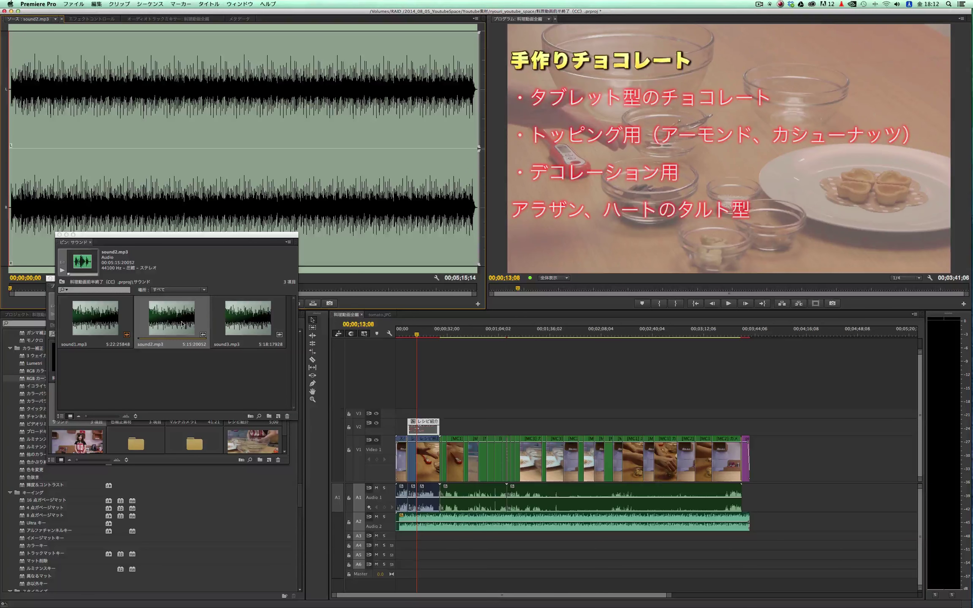
left_click(223, 323)
double_click(223, 323)
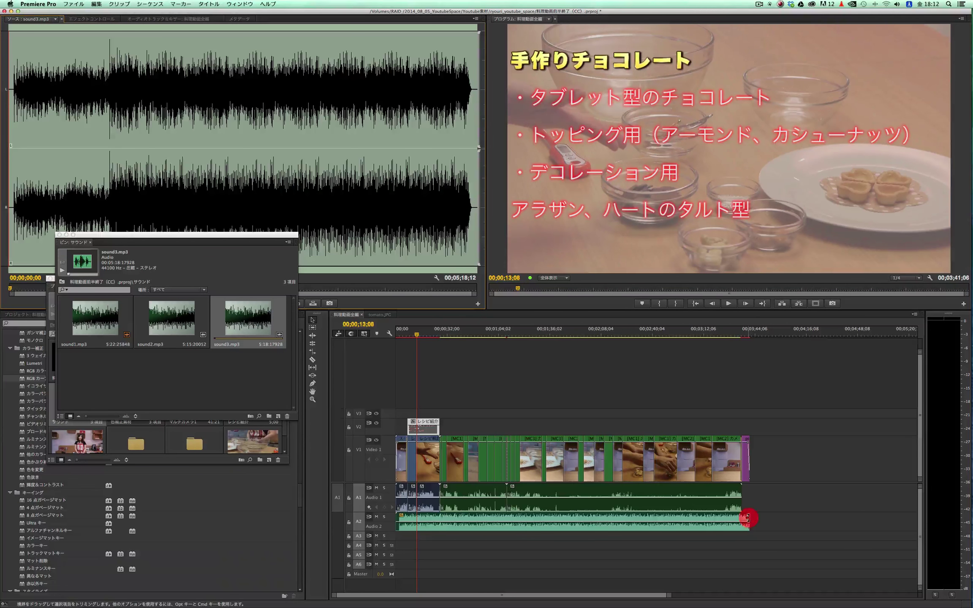
- Trim the Audio 2 music to about 27 seconds and add sound3.mp3 after it, ending with the video
left_click_drag(748, 518, 440, 523)
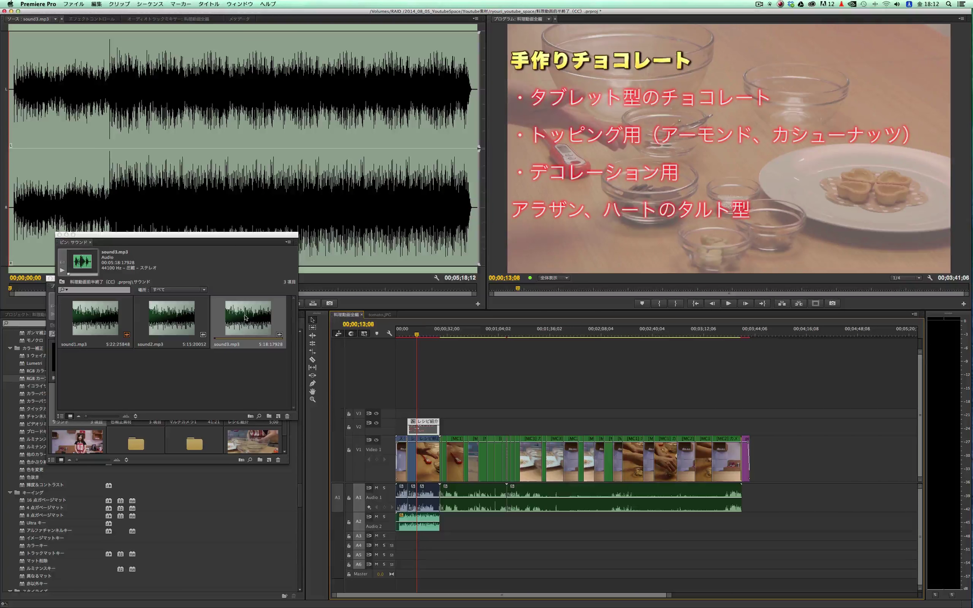
left_click_drag(245, 318, 440, 523)
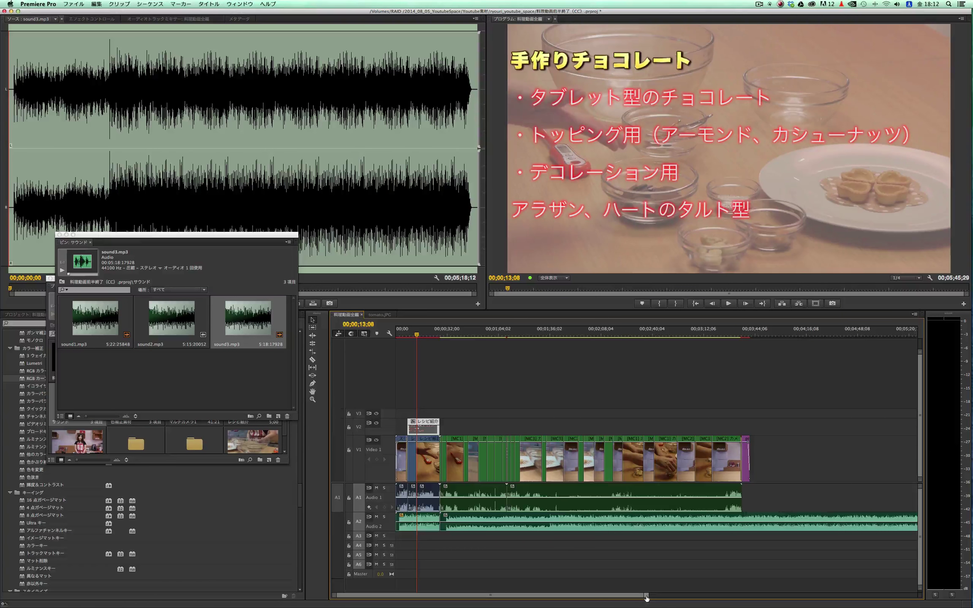
left_click_drag(646, 597, 717, 598)
left_click_drag(783, 523, 640, 521)
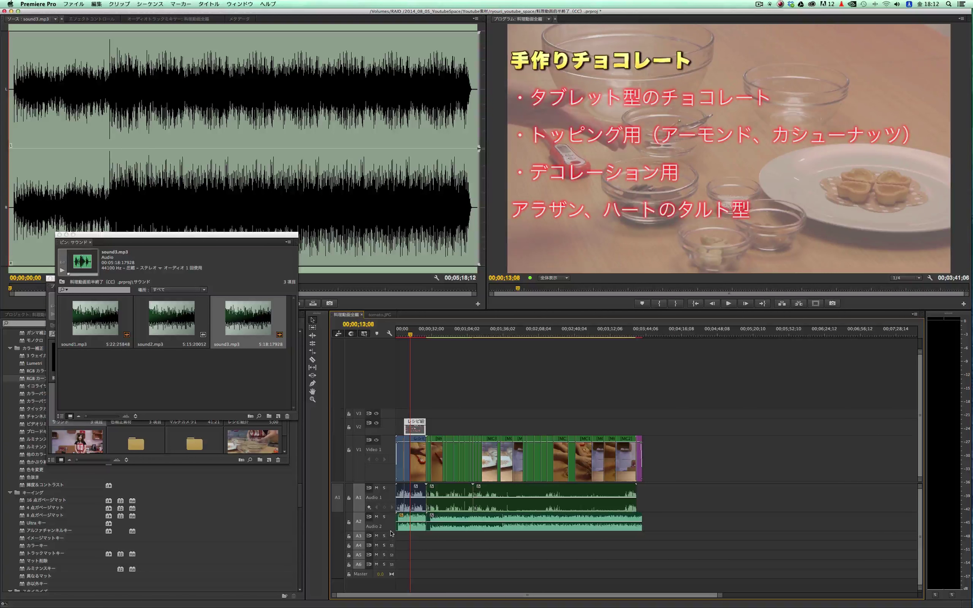
left_click_drag(391, 532, 396, 562)
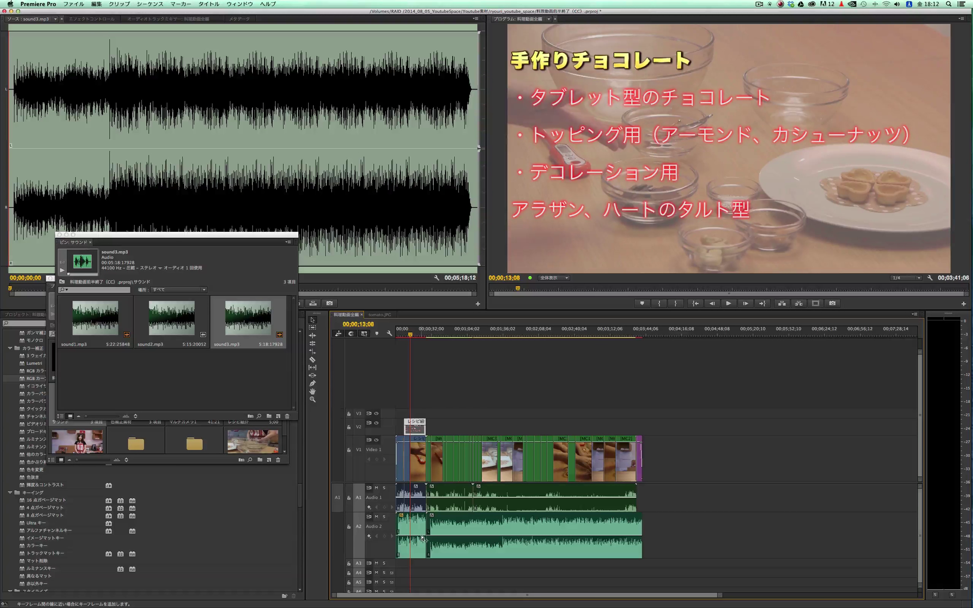
- Lower the short Audio 2 clip's volume near its end and fade sound3.mp3 to -∞ dB
left_click(421, 537)
left_click(422, 536)
left_click(421, 536)
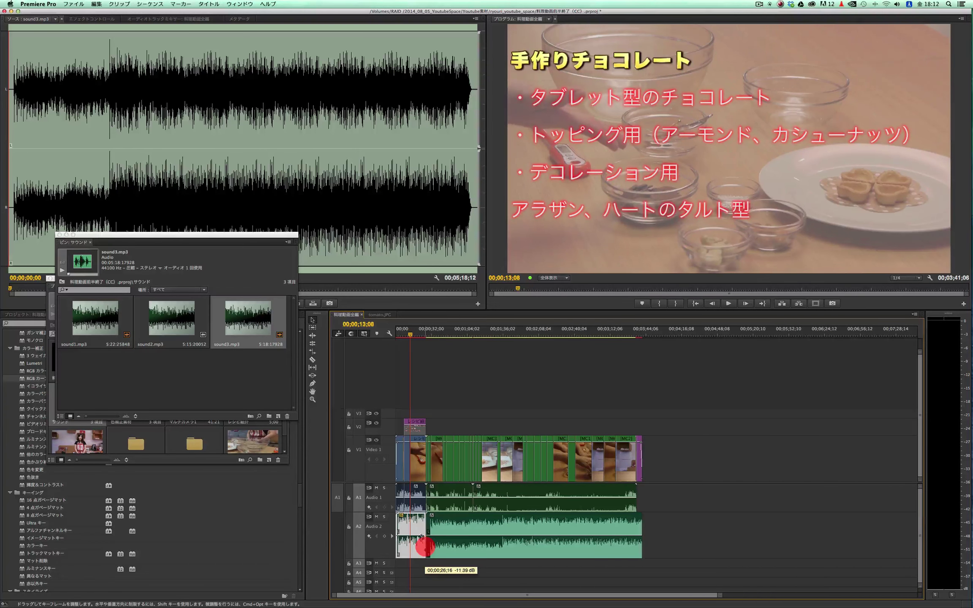
left_click_drag(421, 536, 422, 542)
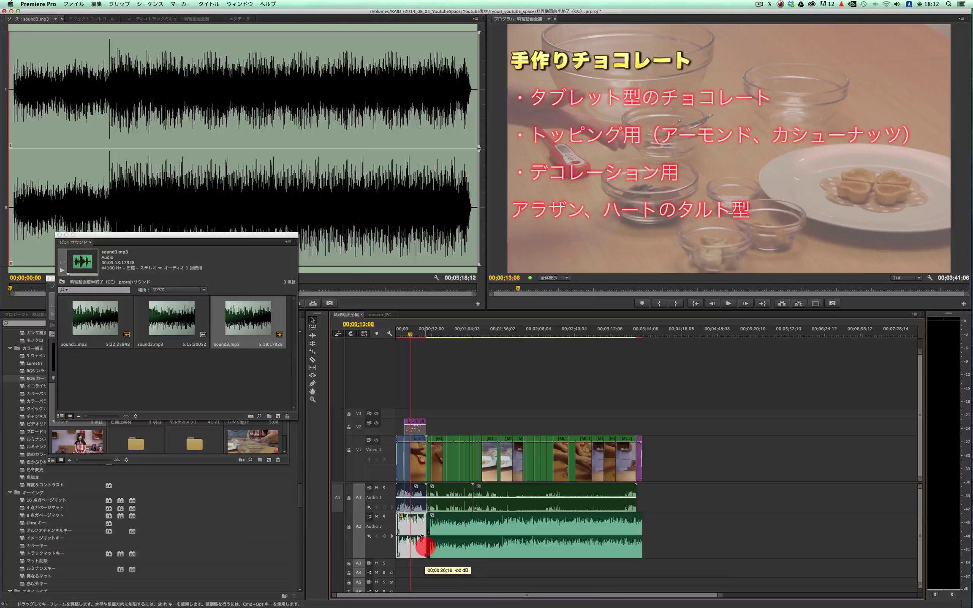
left_click(639, 538)
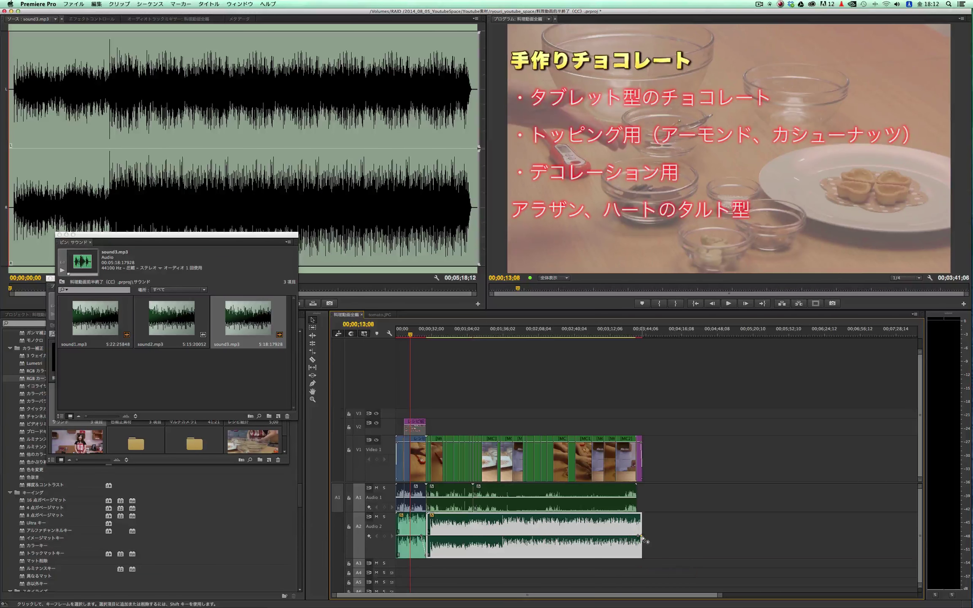
left_click(641, 538)
- Play back the edit to check the audio fades
left_click(418, 335)
key("space")
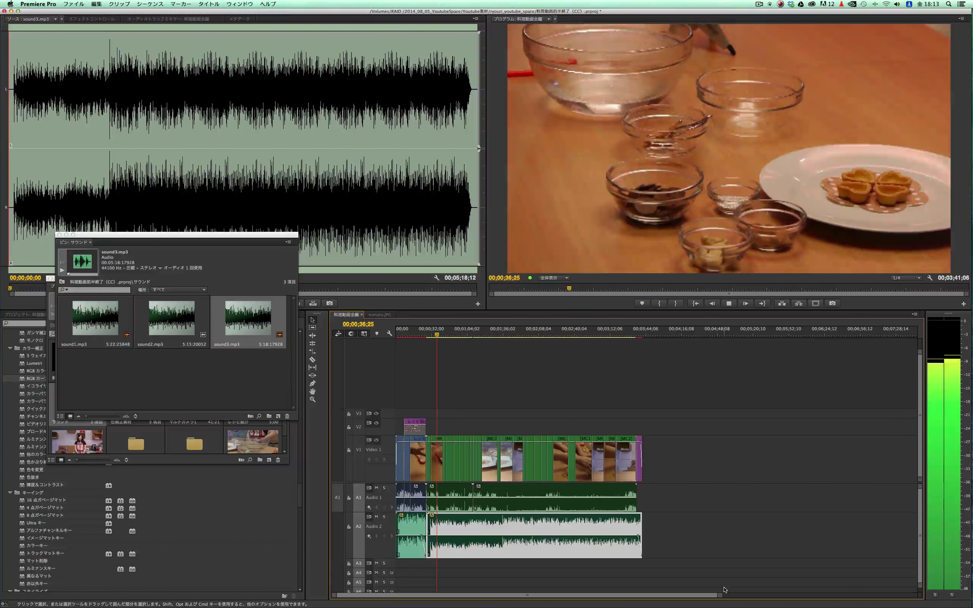
key("space")
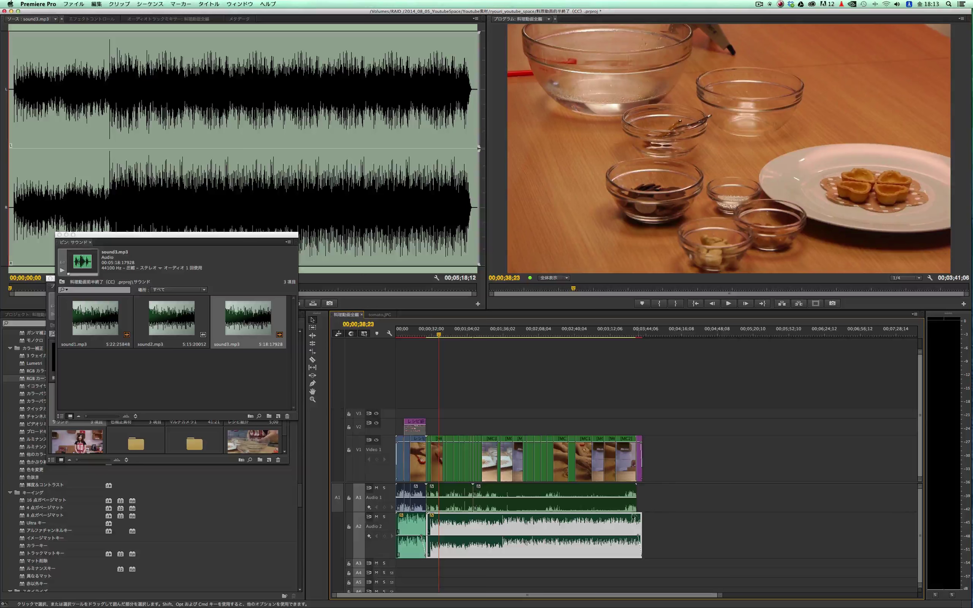
- Jump to the closing heart-cookie shot and preview the ending fade
left_click(638, 333)
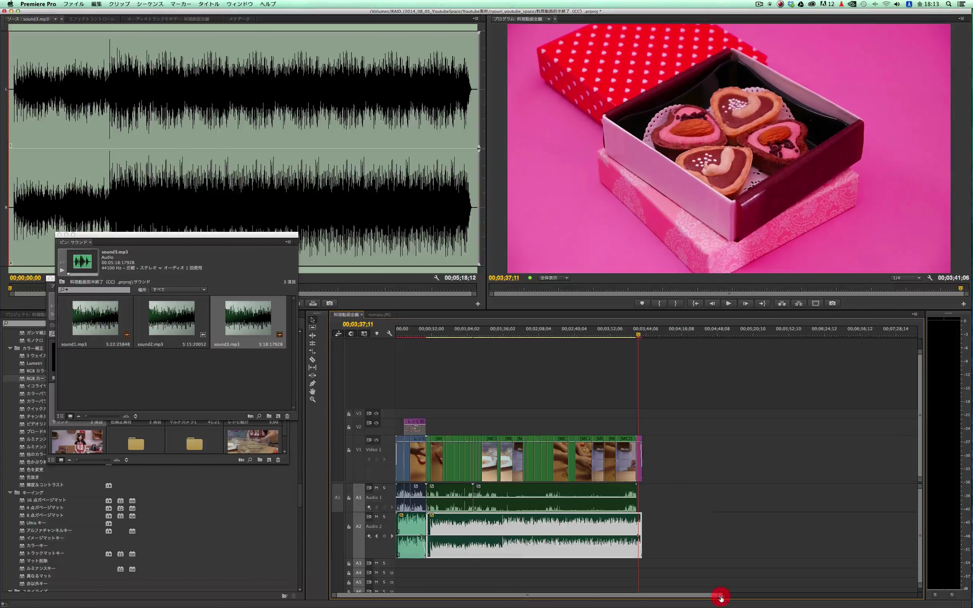
left_click_drag(721, 598, 560, 596)
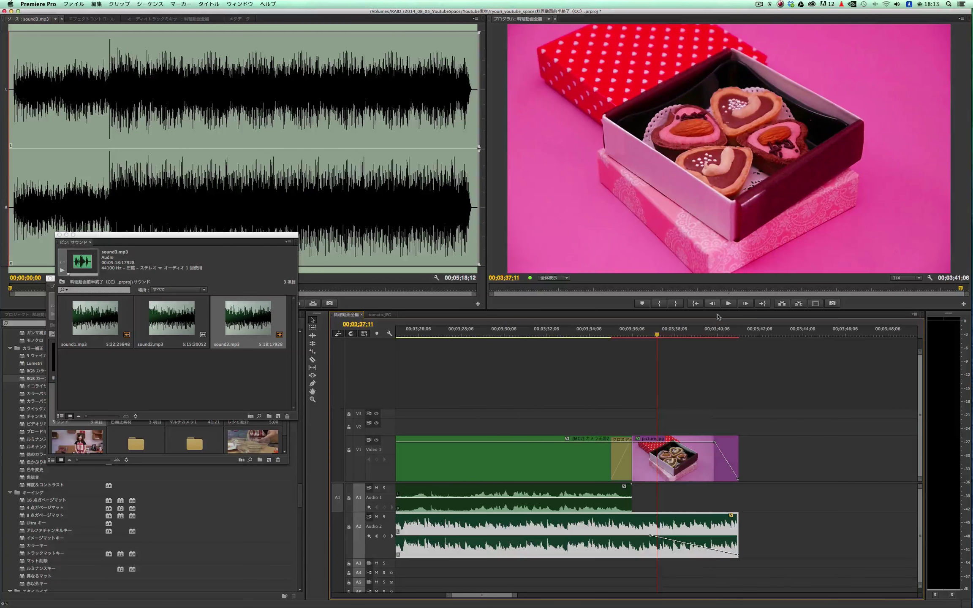
mouse_move(710, 336)
left_mouse_down()
mouse_move(729, 336)
mouse_move(719, 336)
left_mouse_up()
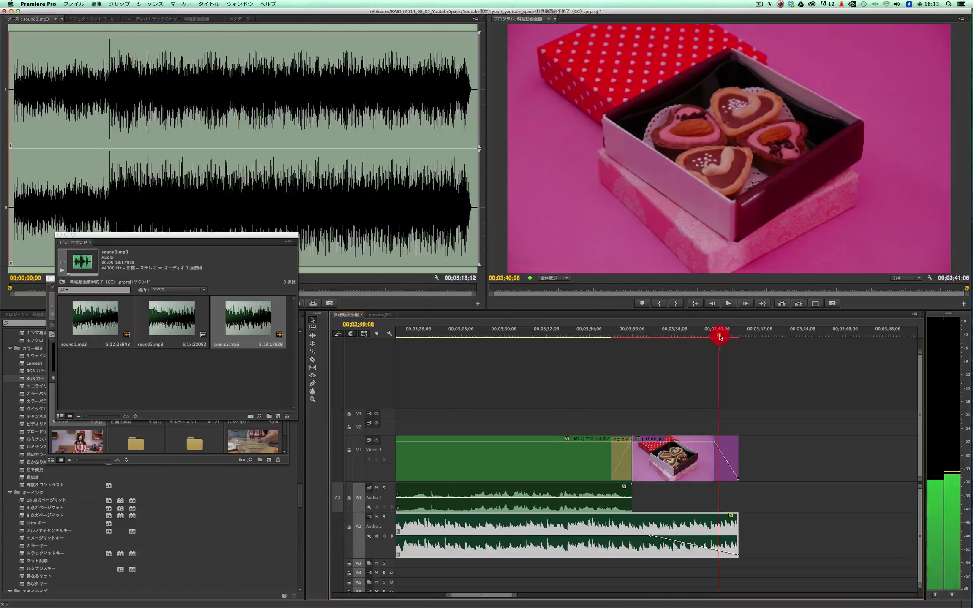
- Create a white 1920x1080 カラーマット colour matte in the bin
left_click(277, 417)
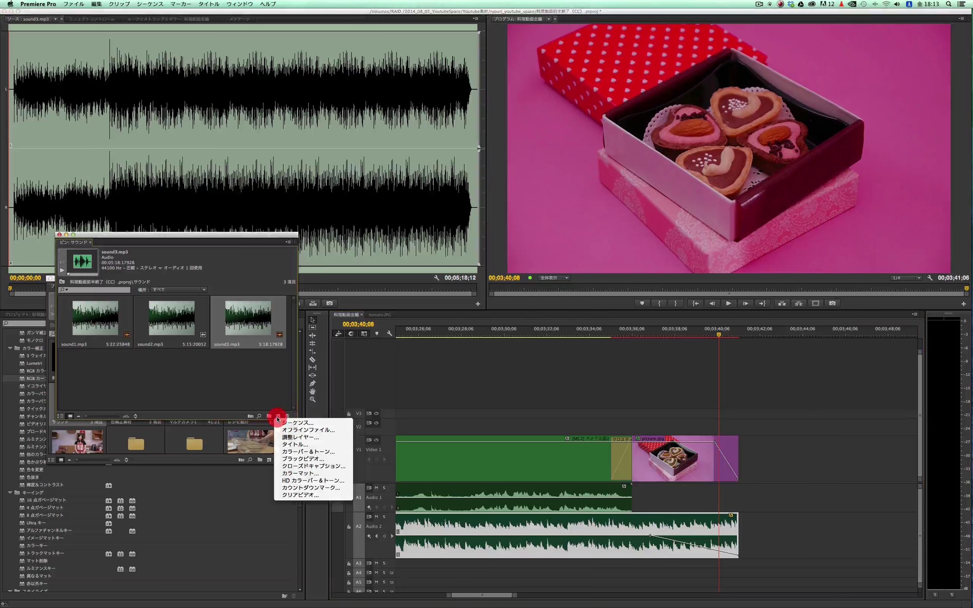
left_click(326, 478)
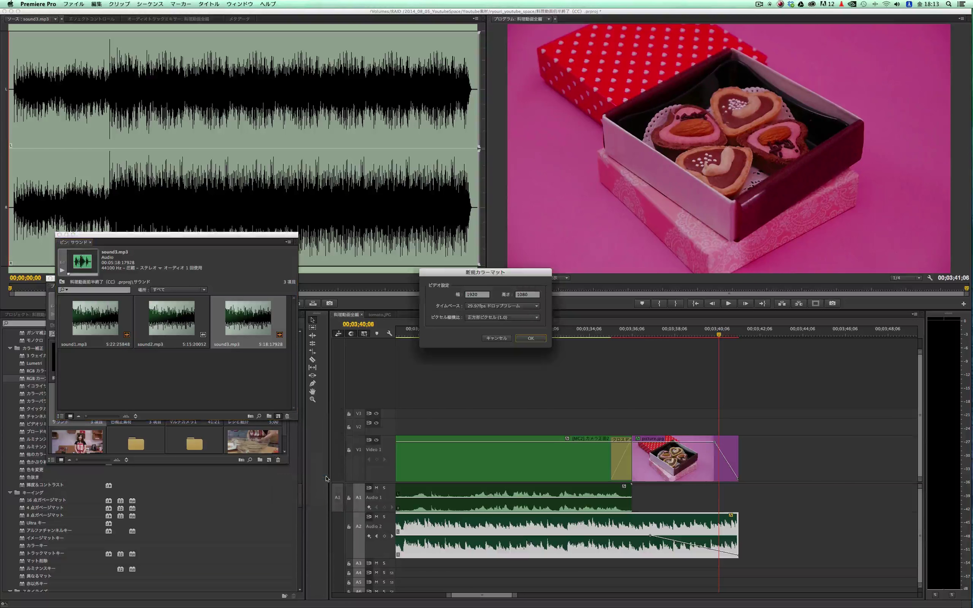
left_click(529, 340)
left_click(439, 195)
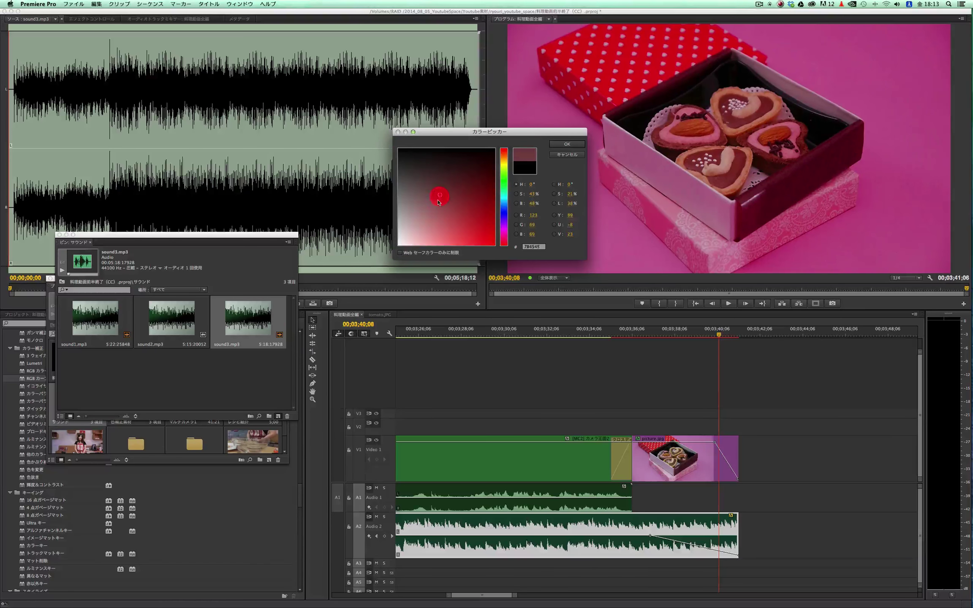
left_click_drag(439, 202, 392, 256)
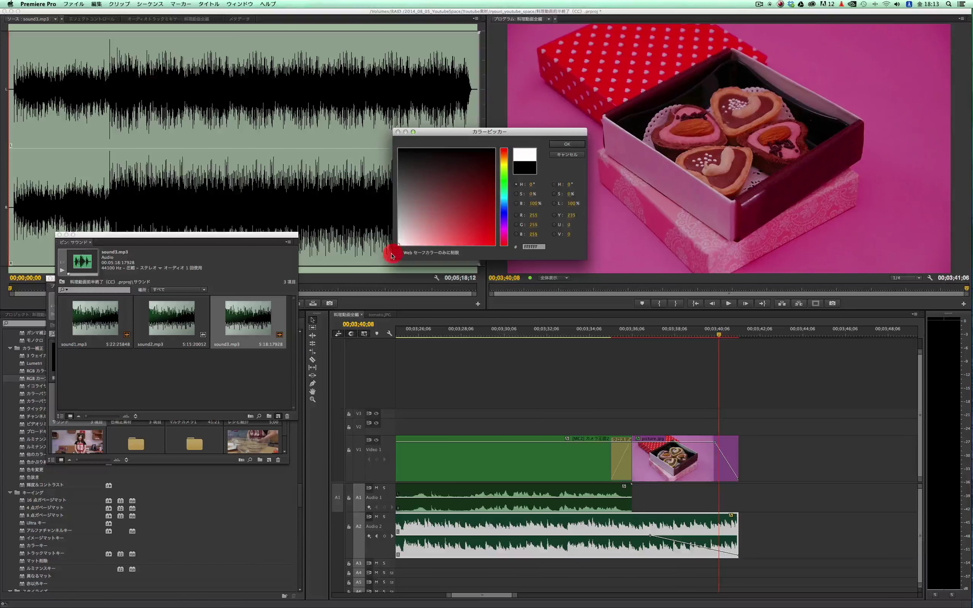
left_click(559, 144)
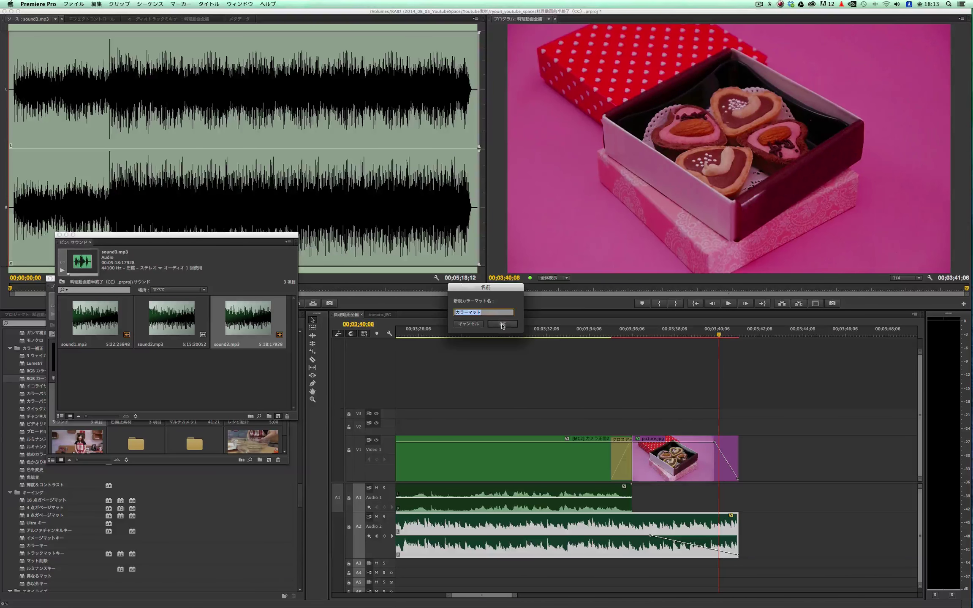
left_click(502, 324)
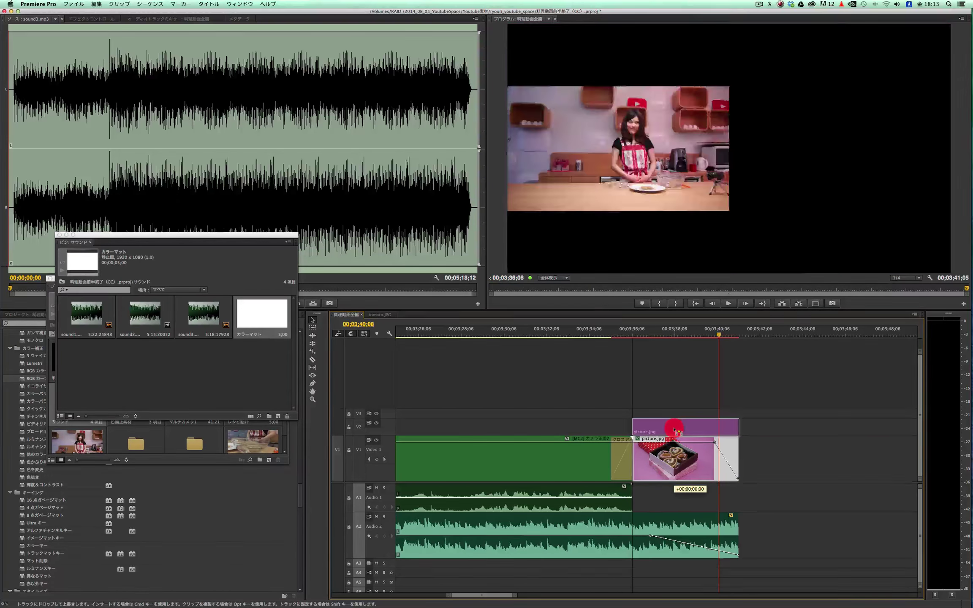
- Move picture.jpg to V2, place the colour matte on V1 after the green clip, and preview
left_click_drag(674, 439, 674, 422)
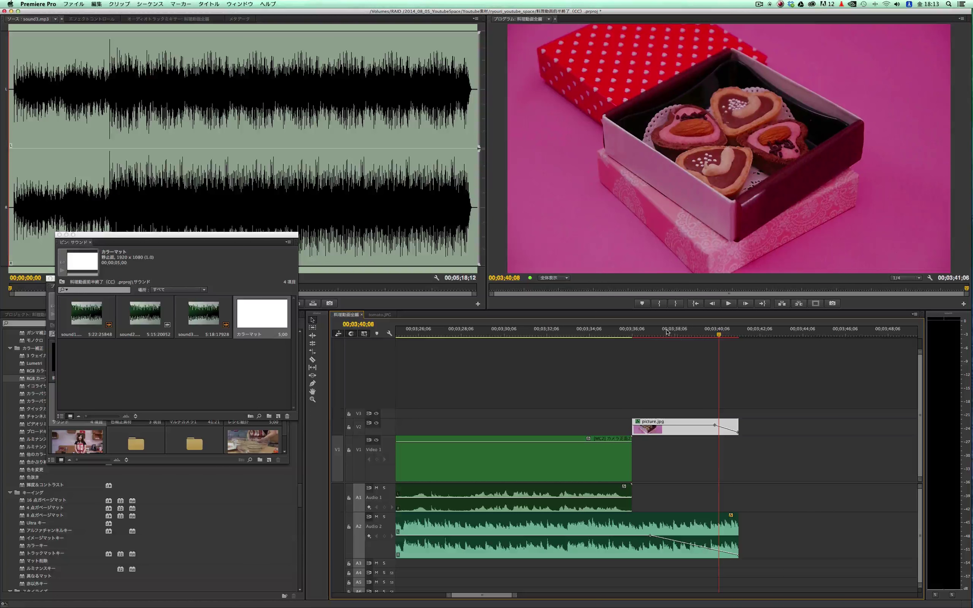
left_click_drag(265, 319, 636, 469)
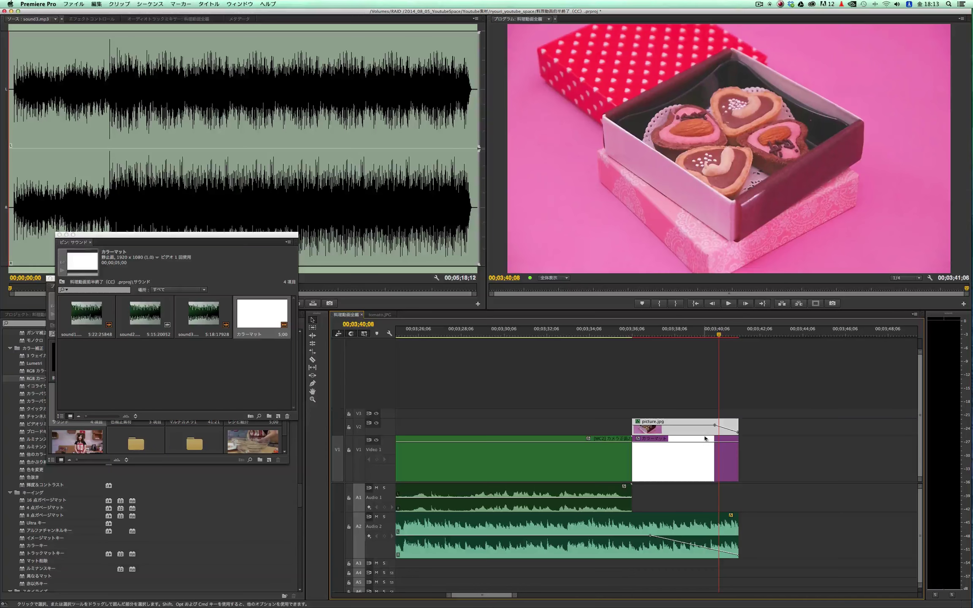
left_click(707, 334)
key("space")
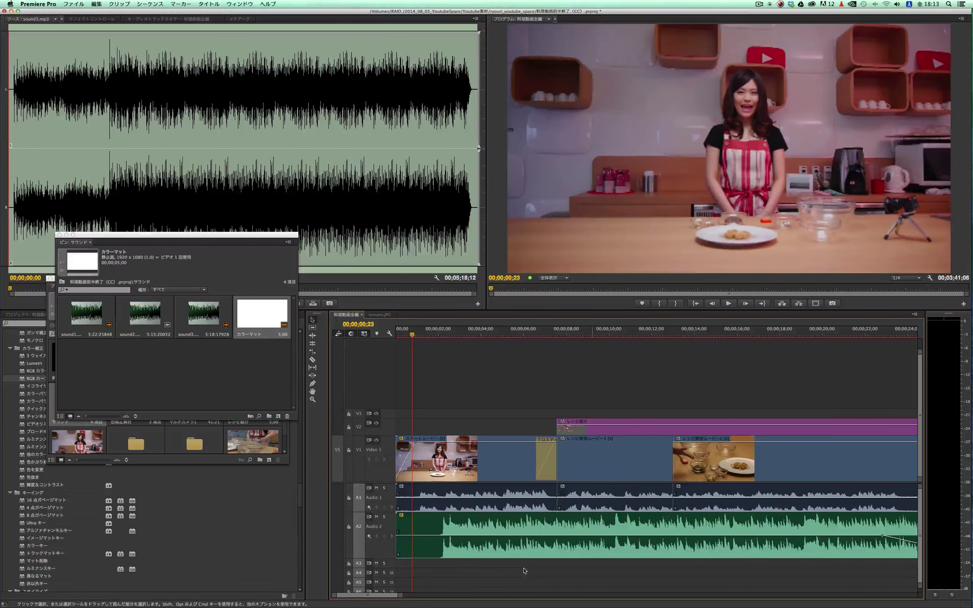
key("space")
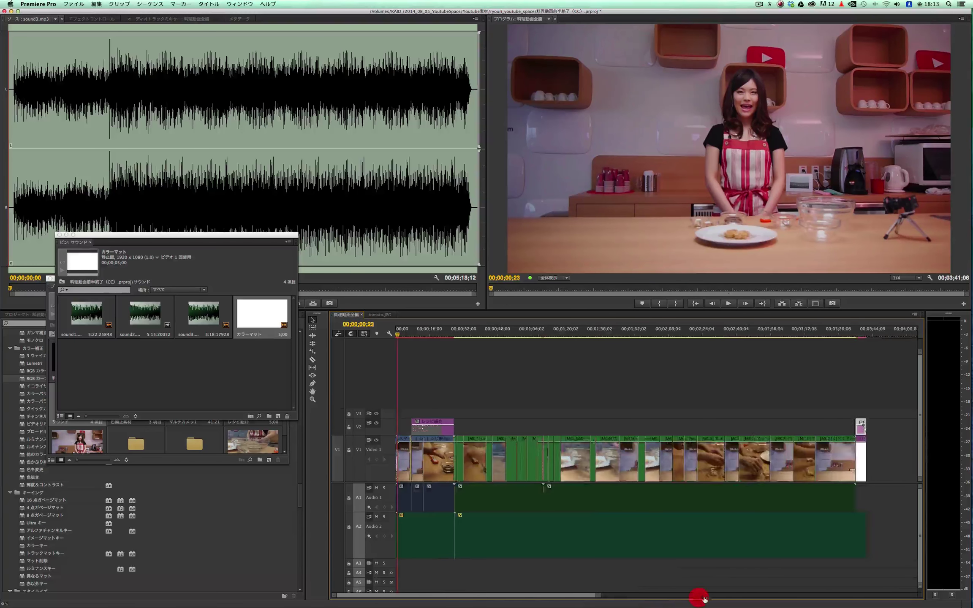
- Lengthen the white matte so the sequence runs to 00;03;47;03
left_click_drag(401, 596, 739, 595)
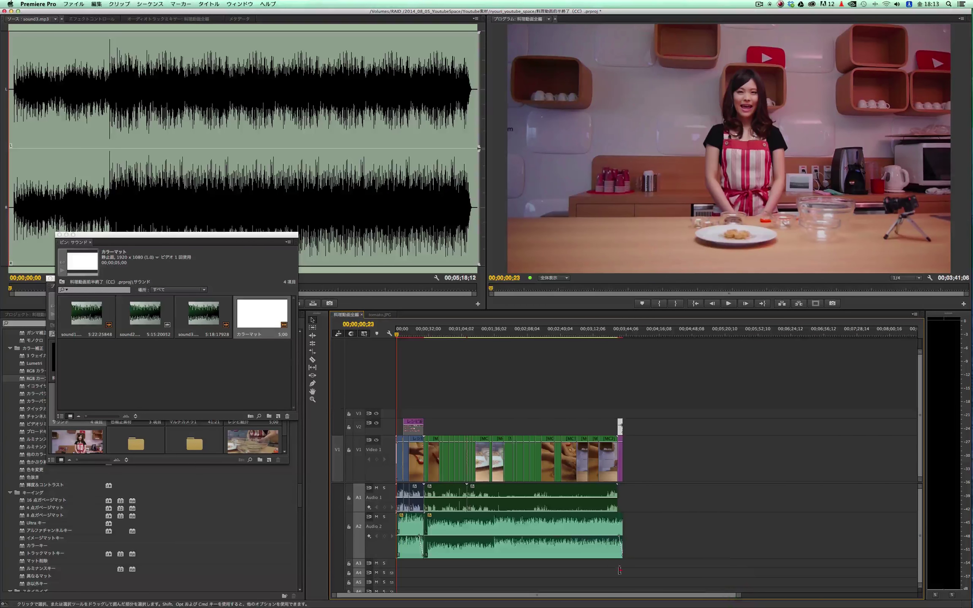
left_click(619, 335)
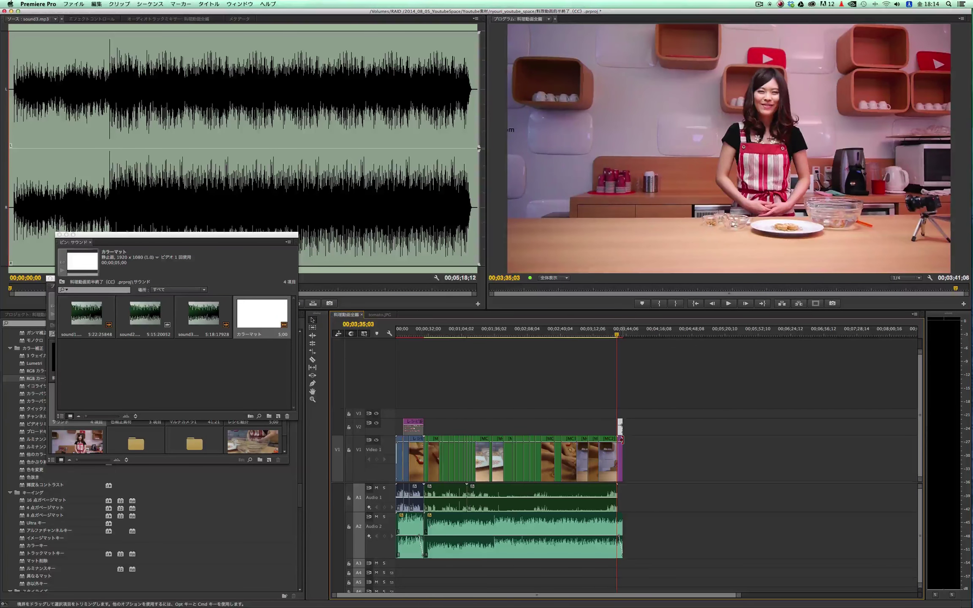
left_click_drag(622, 439, 629, 440)
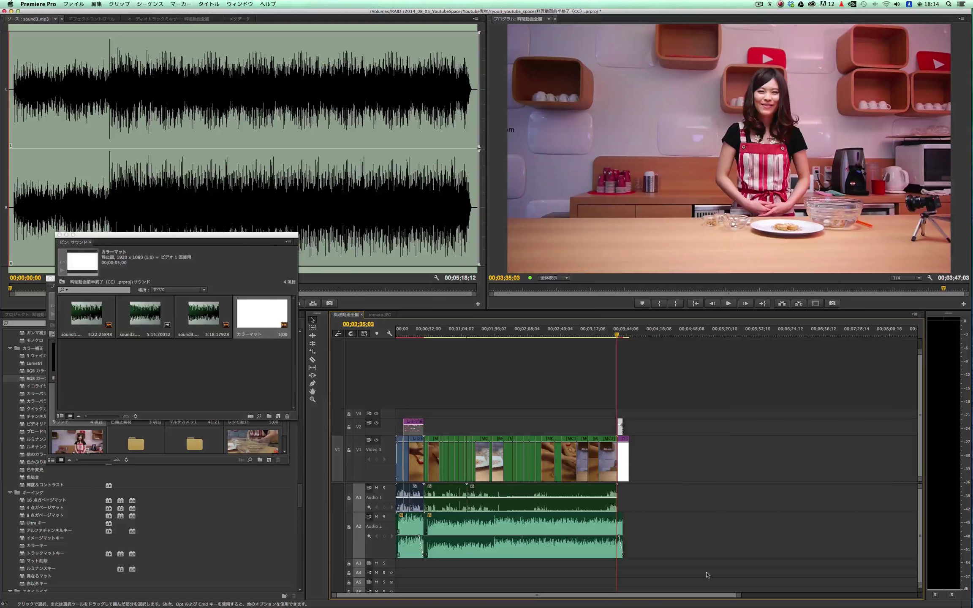
left_click_drag(738, 595, 590, 598)
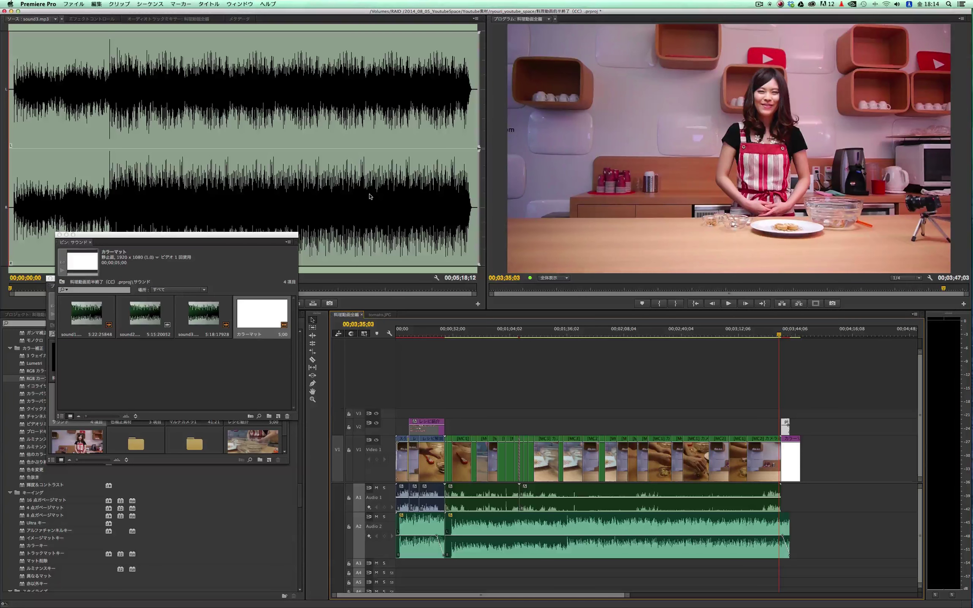
- Open the Export Media settings from the File menu
left_click(68, 4)
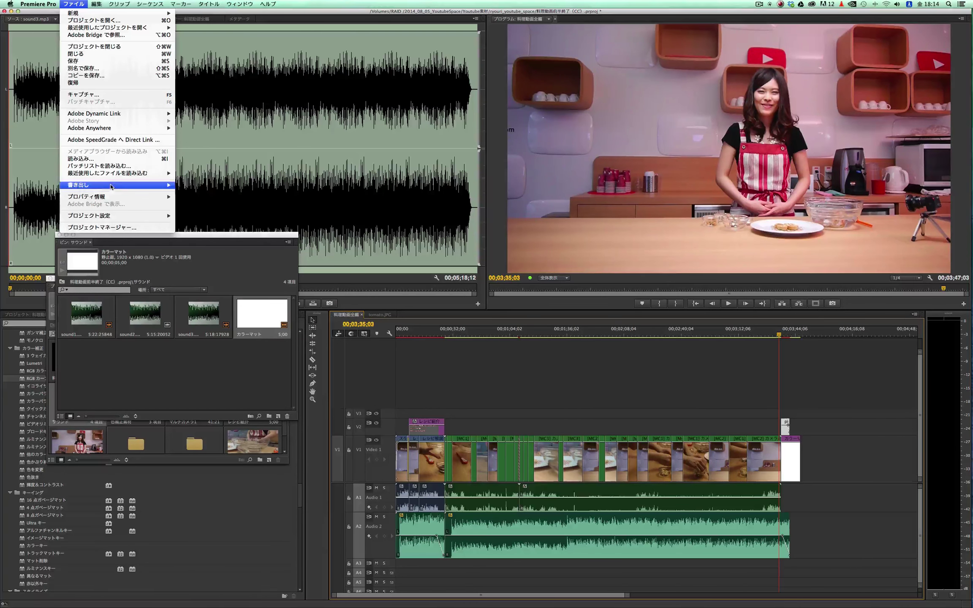
left_click(509, 406)
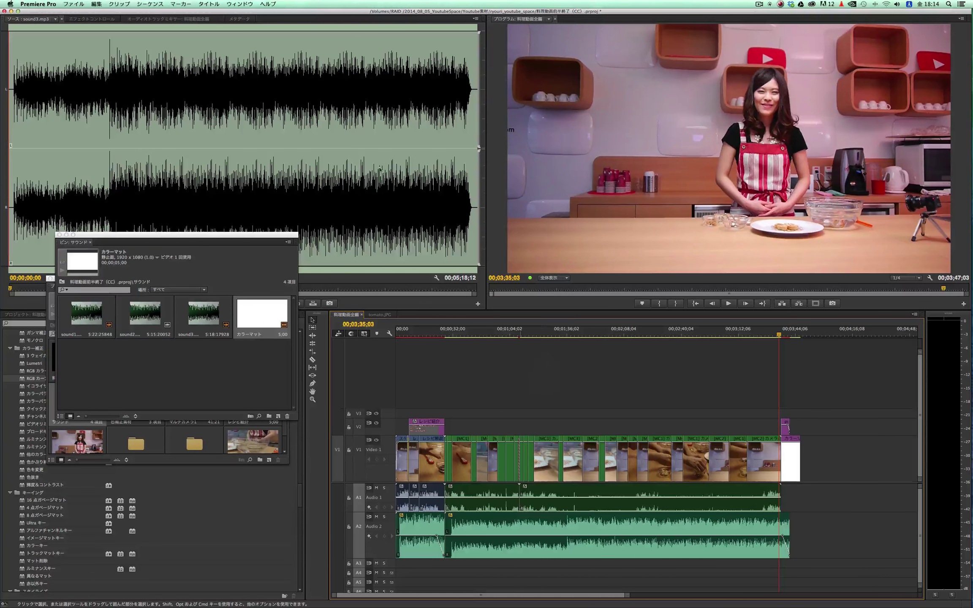
left_click(73, 4)
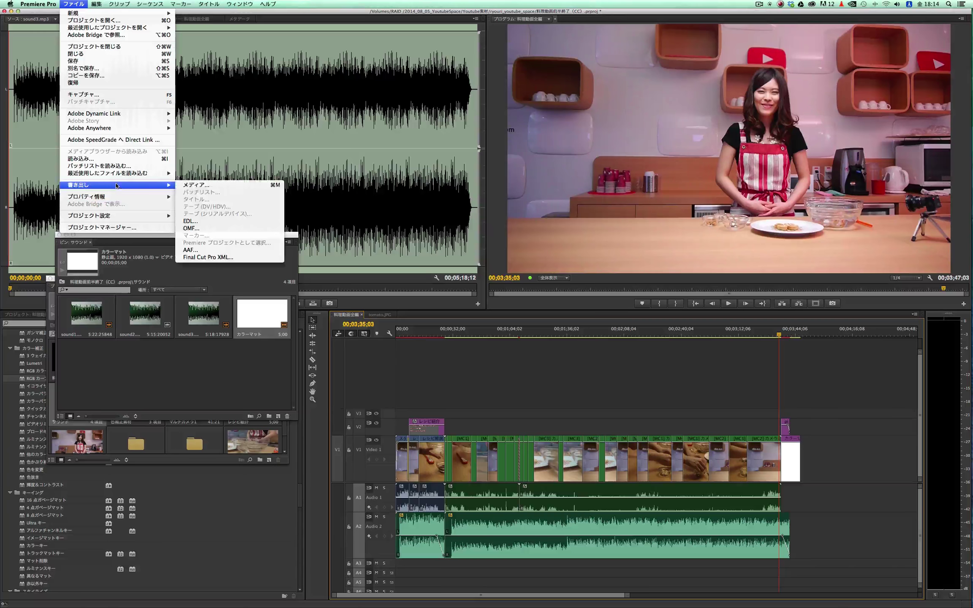
left_click(190, 187)
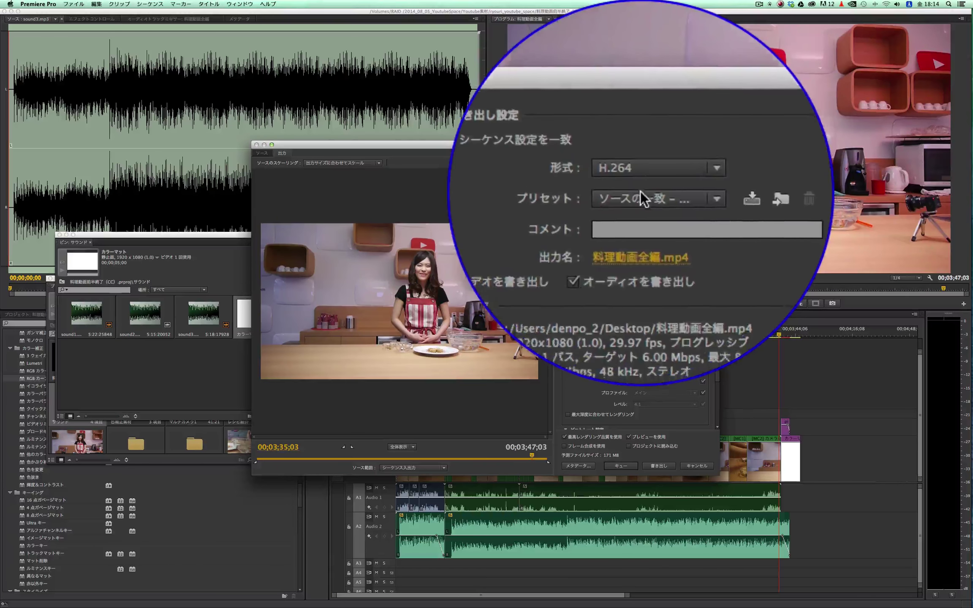
- Choose H.264 with the YouTube HD 1080p 29.97 preset, Max Render Quality and Use Previews
left_click(646, 180)
left_click(645, 227)
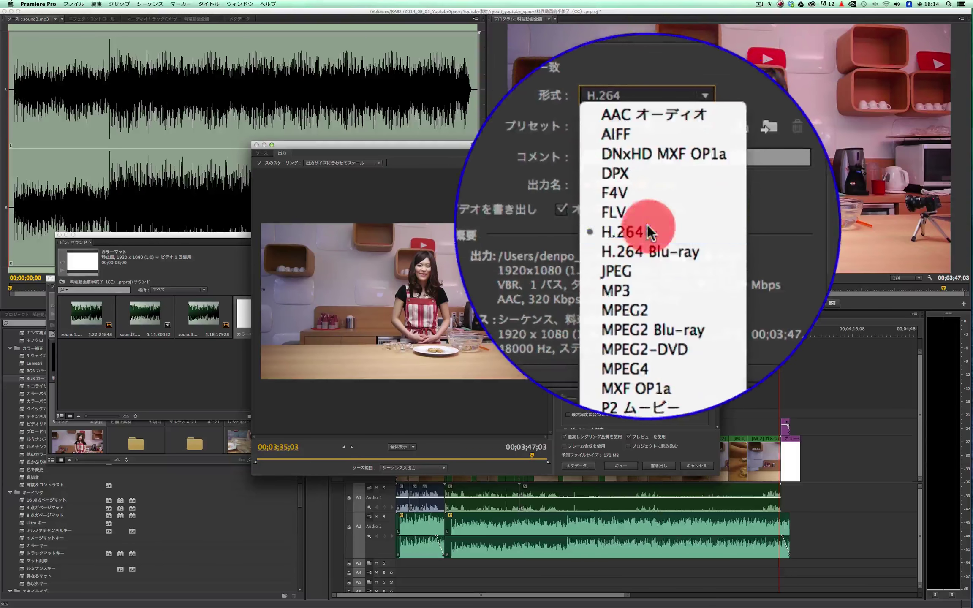
left_click(644, 190)
scroll(690, 599, "down", 10)
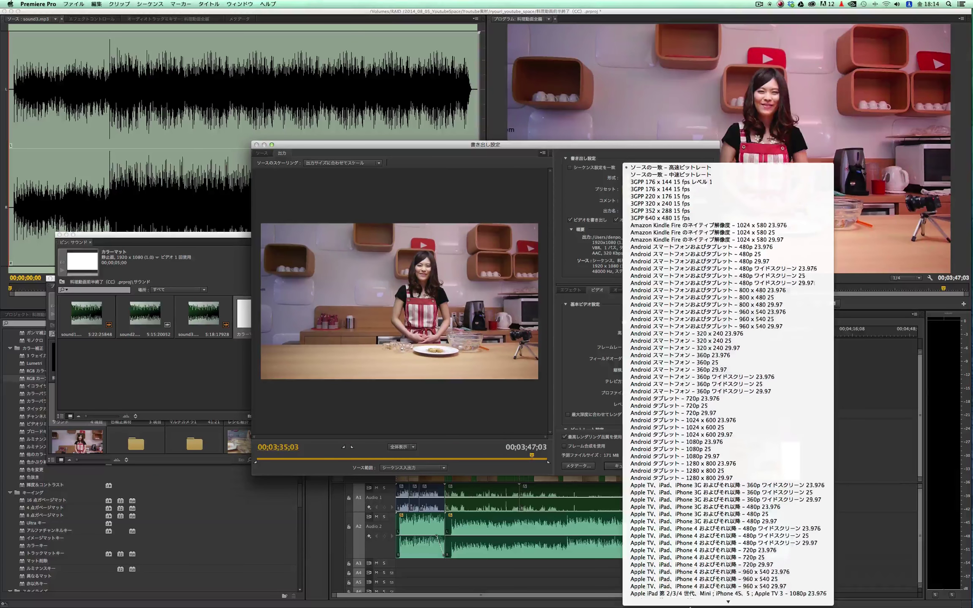
scroll(691, 604, "down", 10)
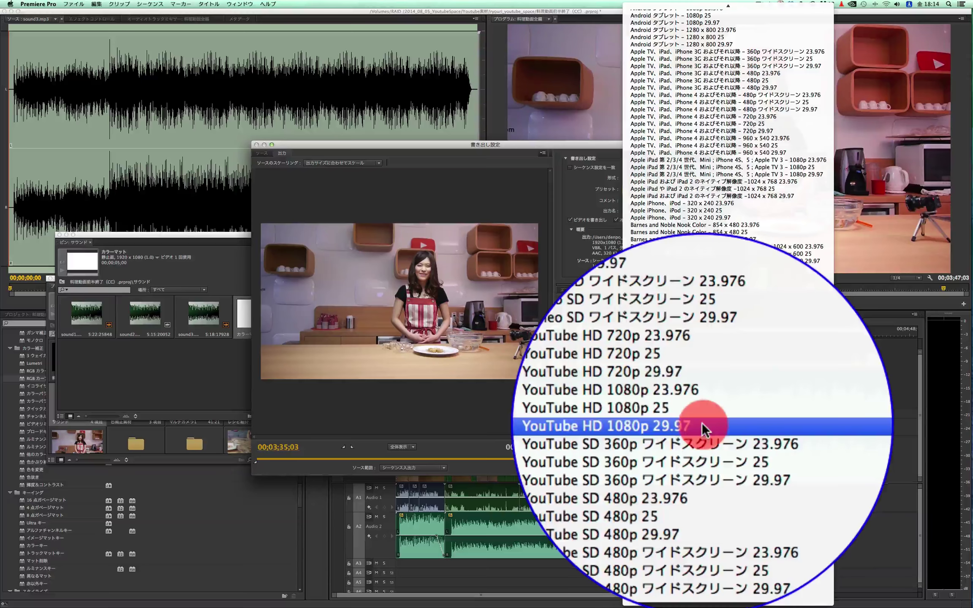
left_click(701, 522)
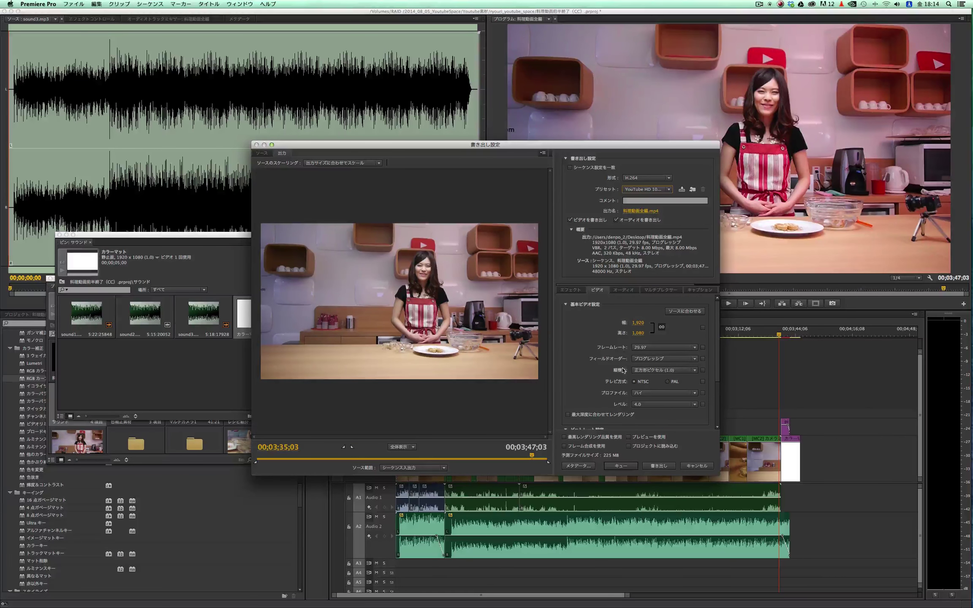
left_click(564, 437)
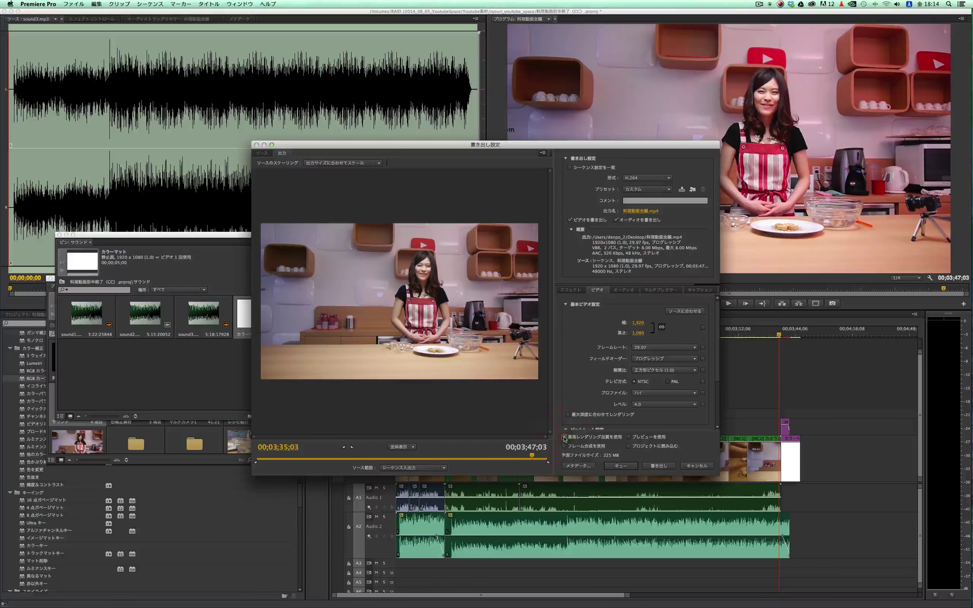
left_click(629, 437)
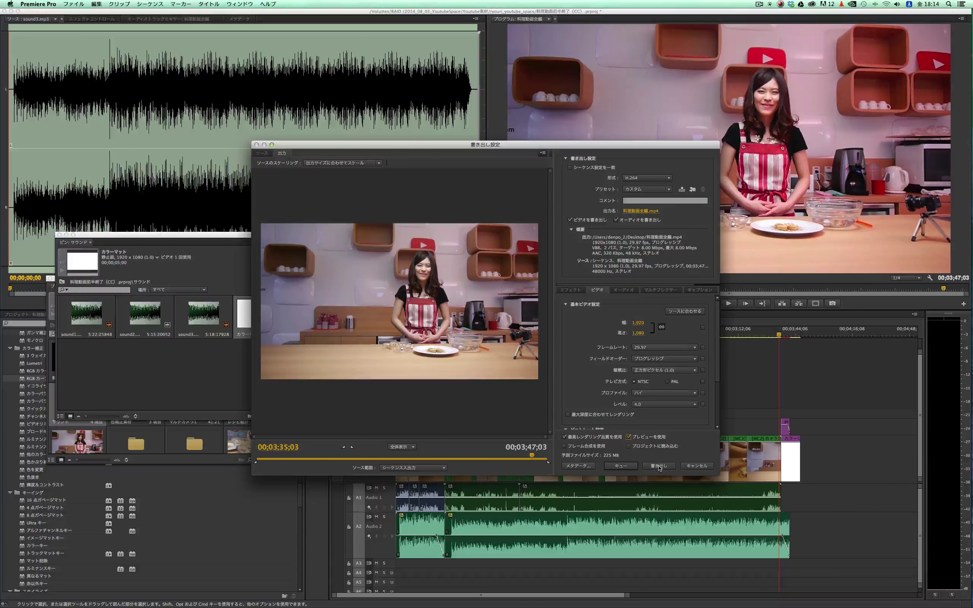
- Name the output 料理動画全編.mp4 on the desktop and start the export
left_click(641, 211)
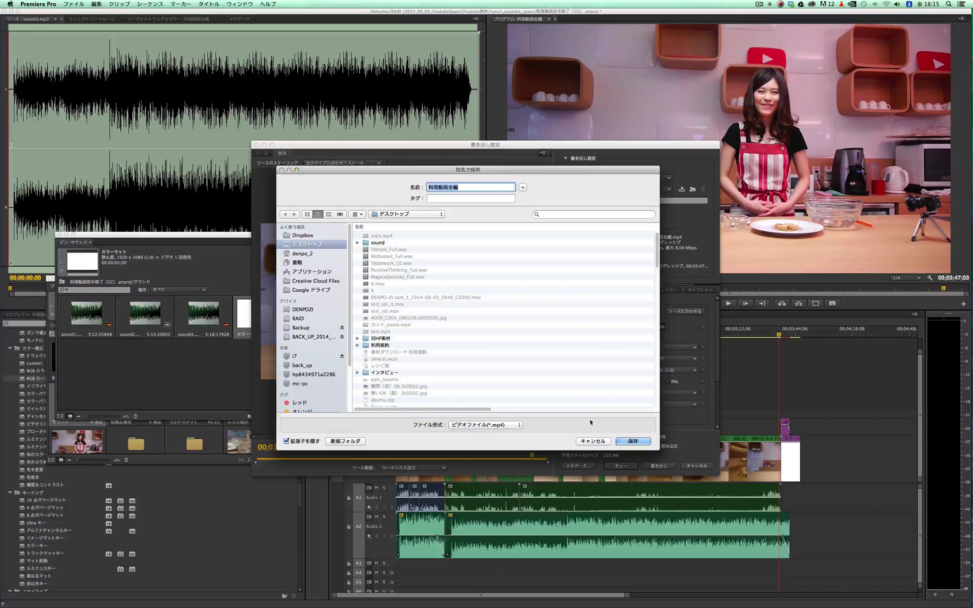
left_click(632, 442)
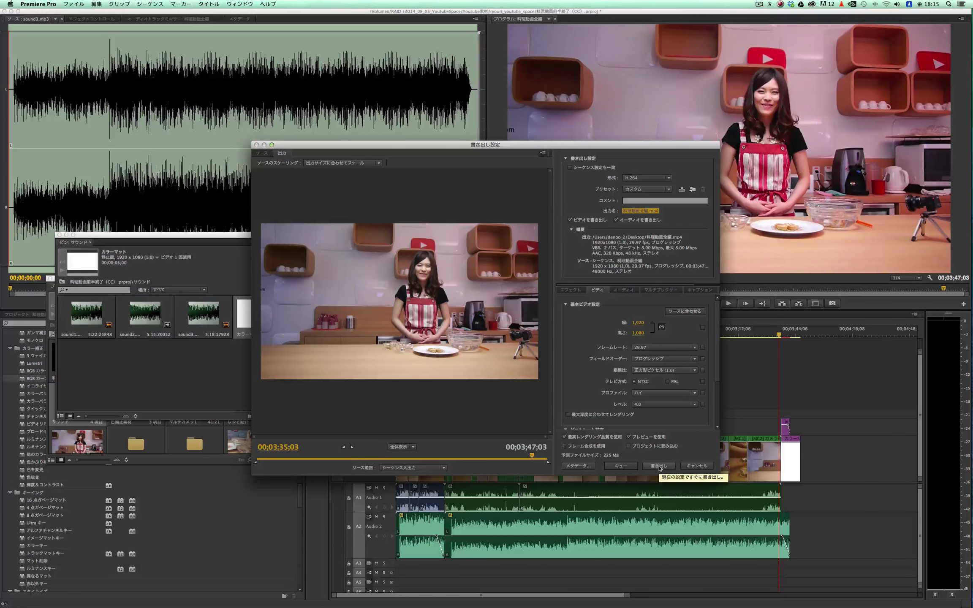
left_click(660, 466)
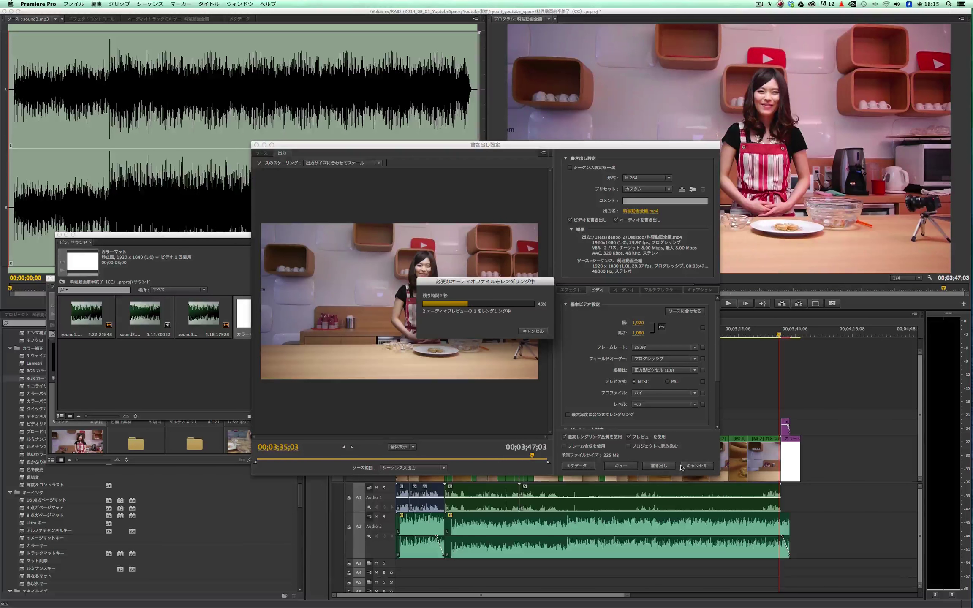